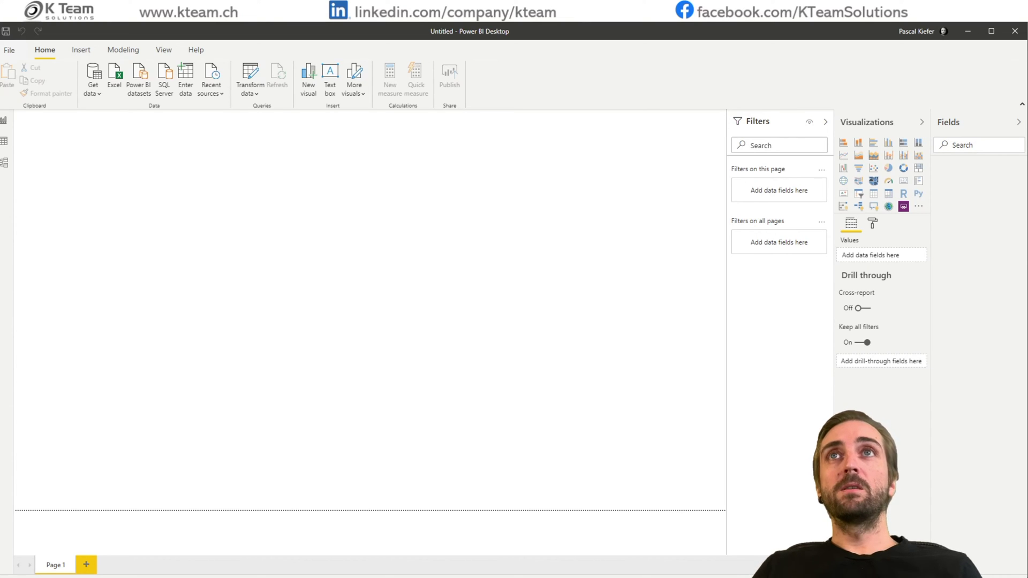
Step: Connect to the SharePoint Excel workbook URL through the Web source so the Navigator lists its tables
{"action": "left_click", "coordinate": [98, 102]}
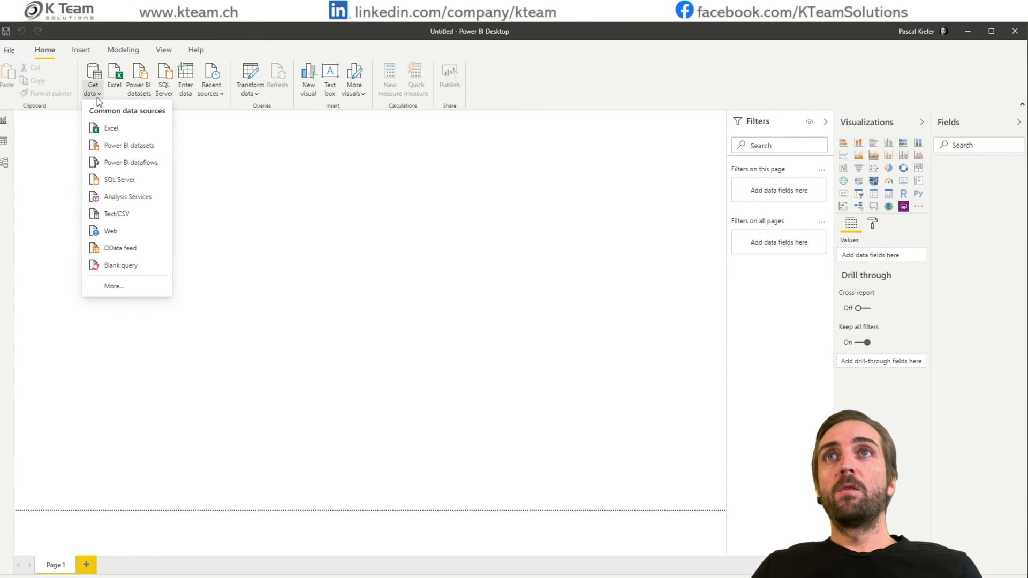
{"action": "left_click", "coordinate": [124, 235]}
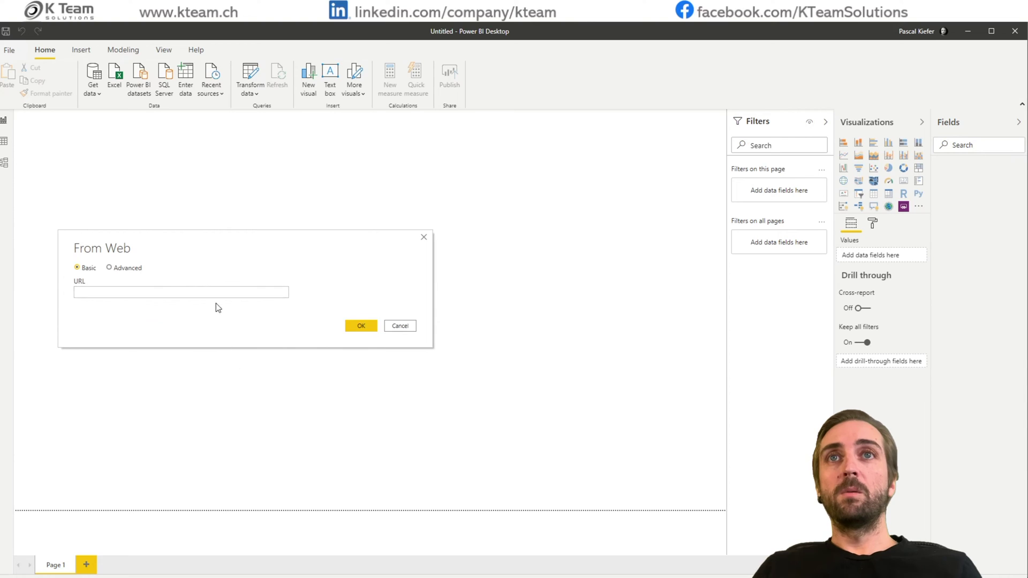
{"action": "left_click", "coordinate": [216, 291]}
{"action": "key", "text": "super+v"}
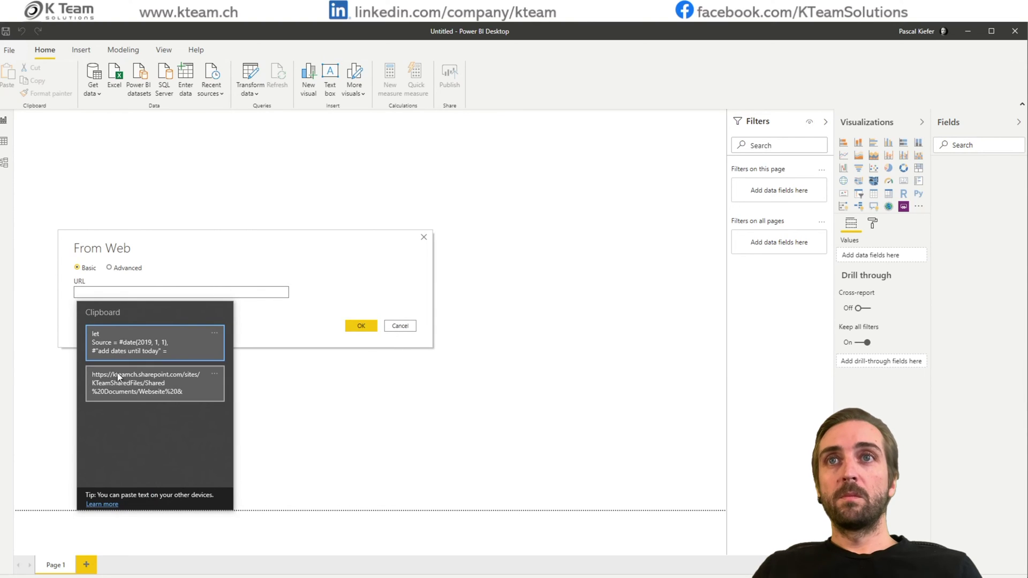
{"action": "left_click", "coordinate": [117, 373]}
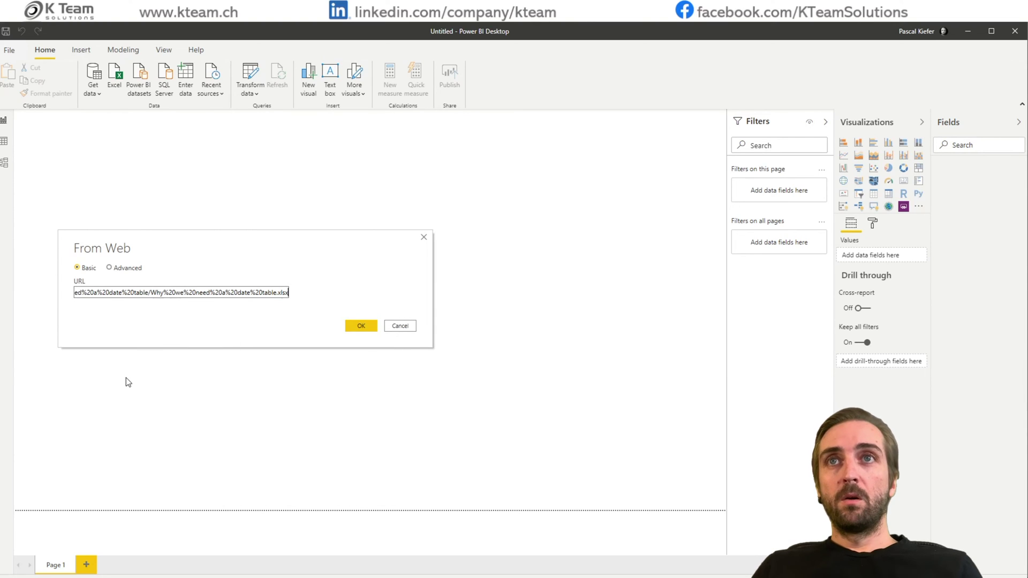
{"action": "left_click", "coordinate": [351, 328]}
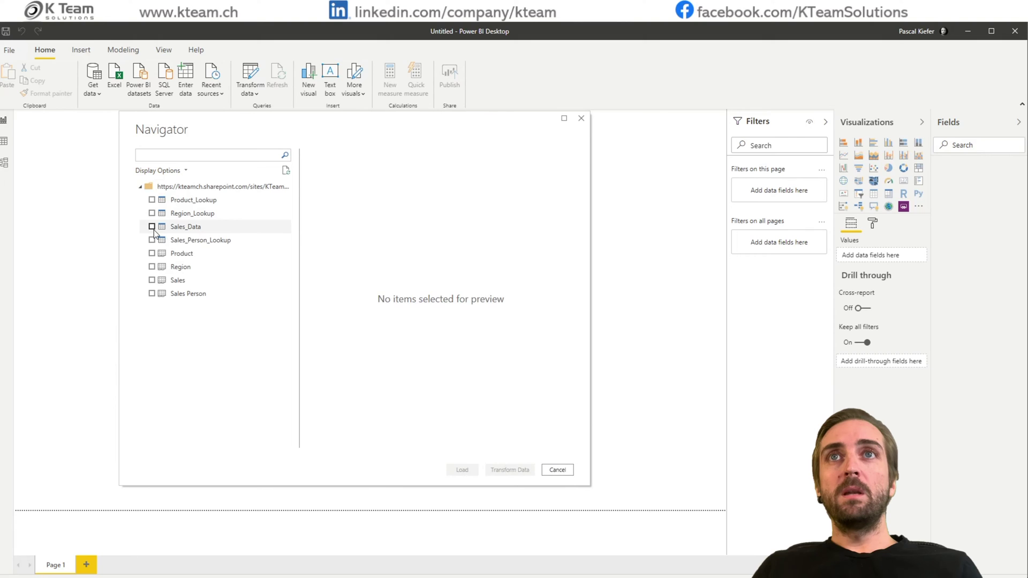
Step: Select the Sales_Data table in the Navigator and load it into the model
{"action": "left_click", "coordinate": [152, 227]}
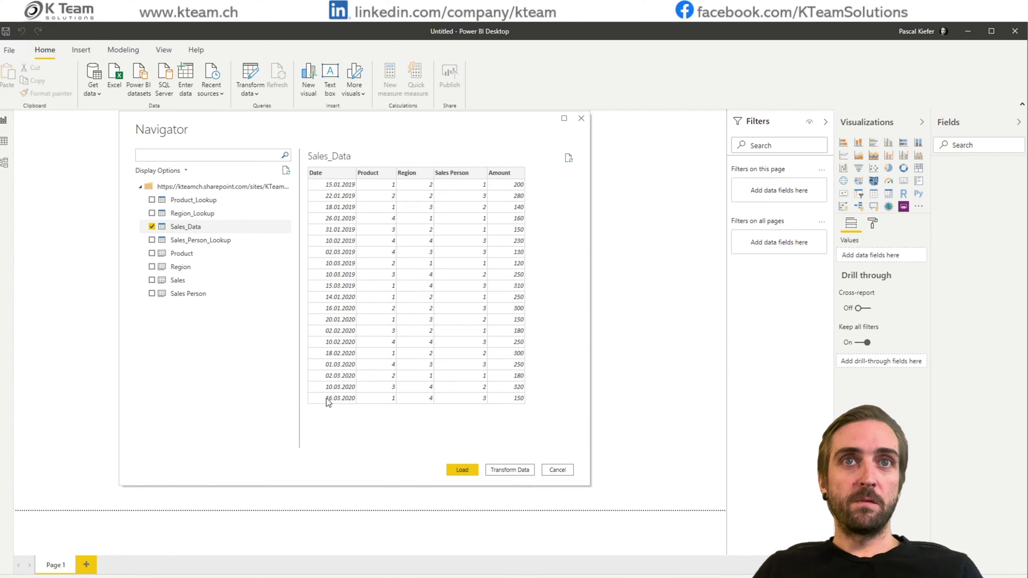
{"action": "left_click", "coordinate": [459, 471]}
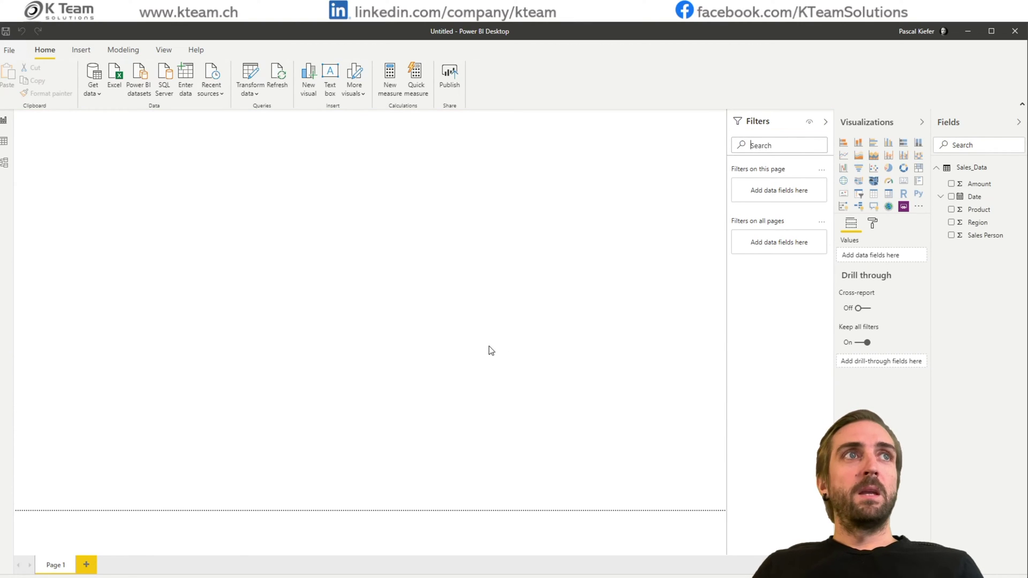
Step: Add an enlarged table visual showing plain Date (not hierarchy) and Amount
{"action": "left_click", "coordinate": [873, 193]}
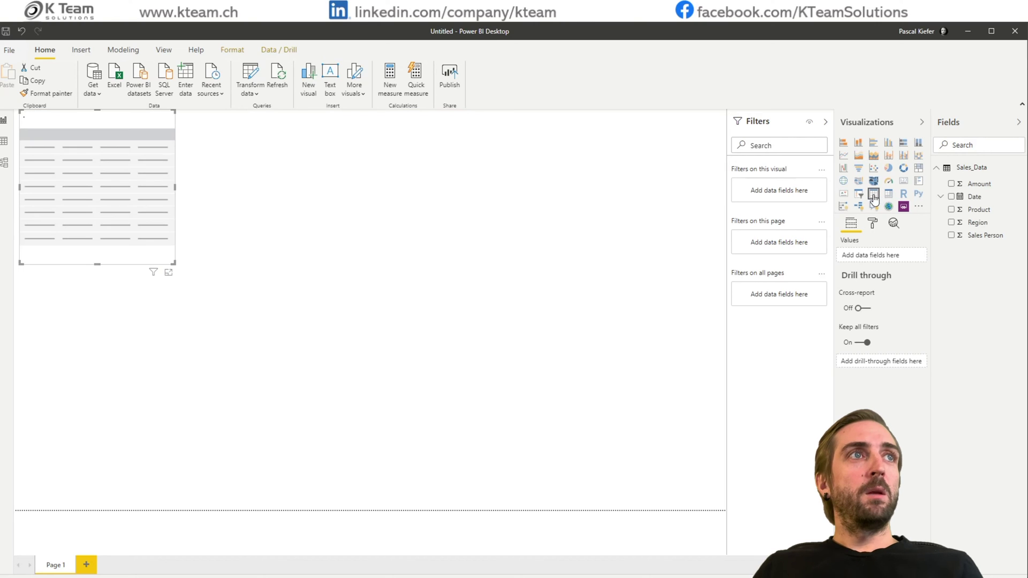
{"action": "left_click", "coordinate": [951, 197]}
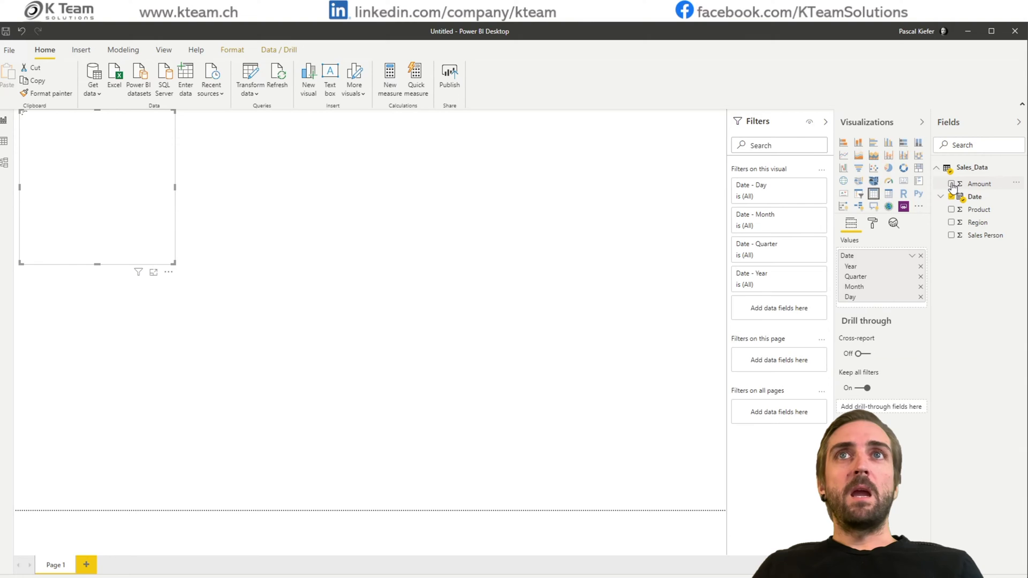
{"action": "left_click", "coordinate": [951, 184]}
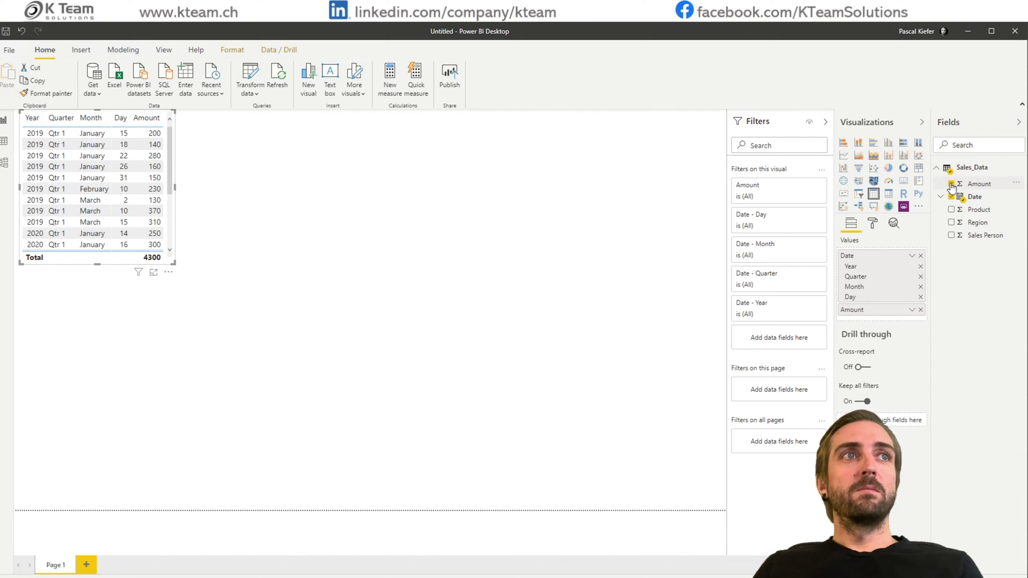
{"action": "left_click", "coordinate": [911, 255]}
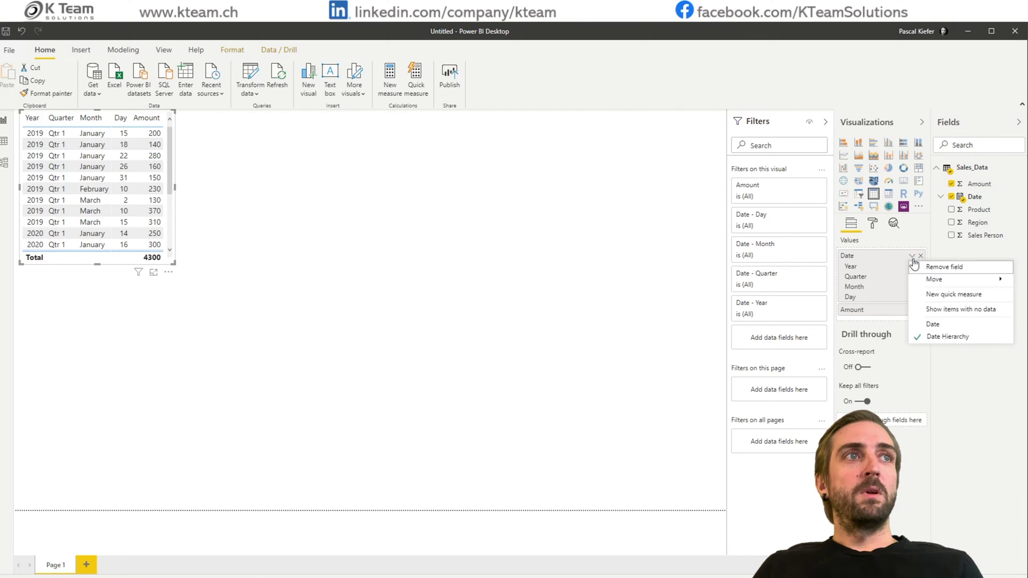
{"action": "left_click", "coordinate": [940, 320]}
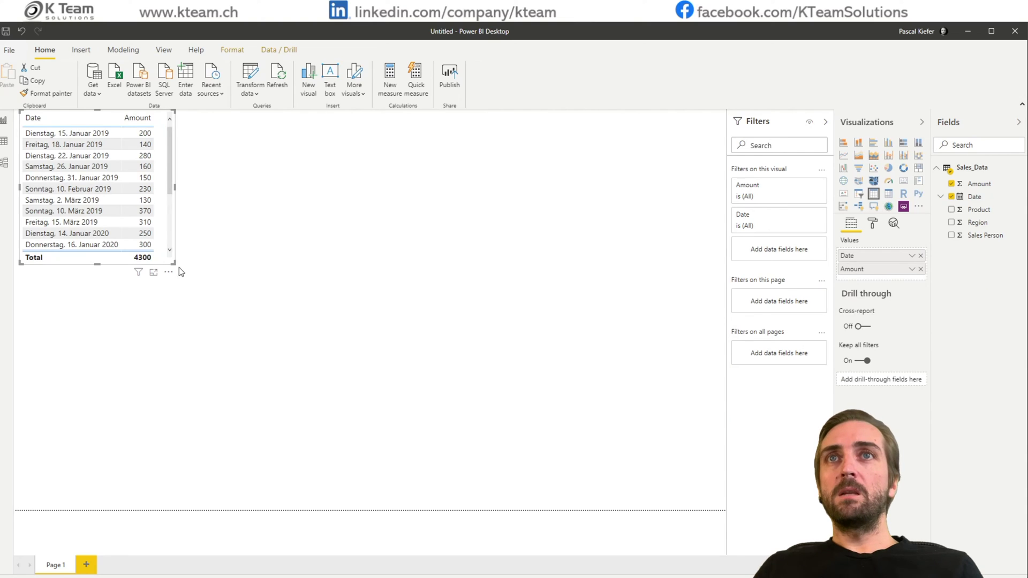
{"action": "left_click_drag", "start_coordinate": [174, 263], "coordinate": [321, 419]}
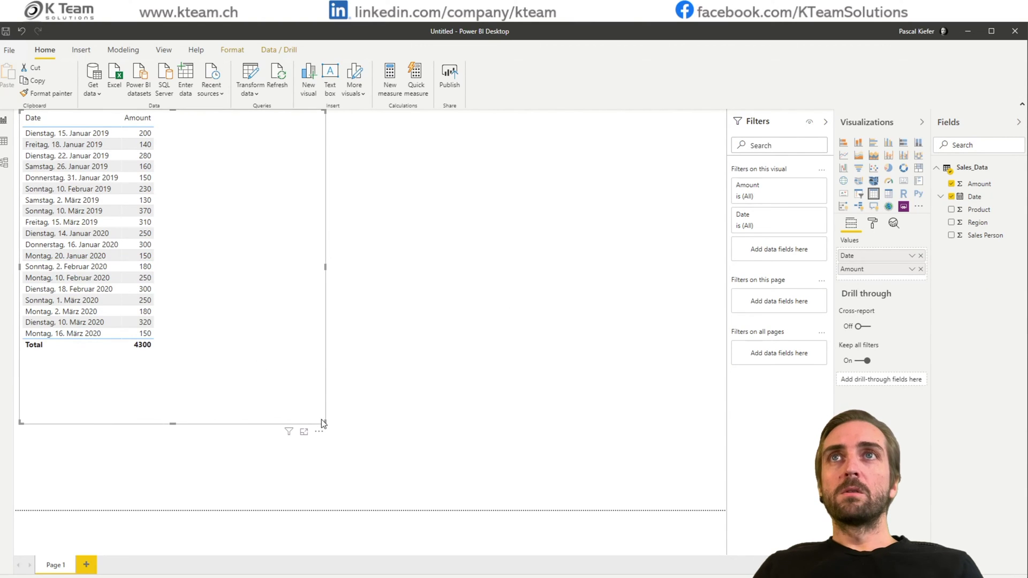
Step: Format the Date column as dd.mm.yyyy
{"action": "left_click", "coordinate": [980, 198]}
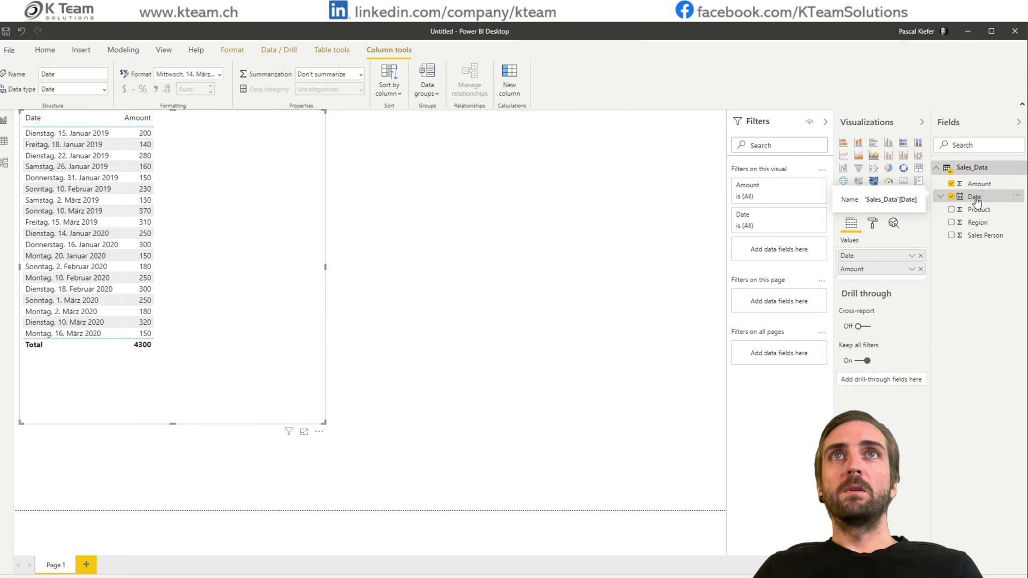
{"action": "left_click", "coordinate": [221, 76]}
{"action": "left_click", "coordinate": [179, 102]}
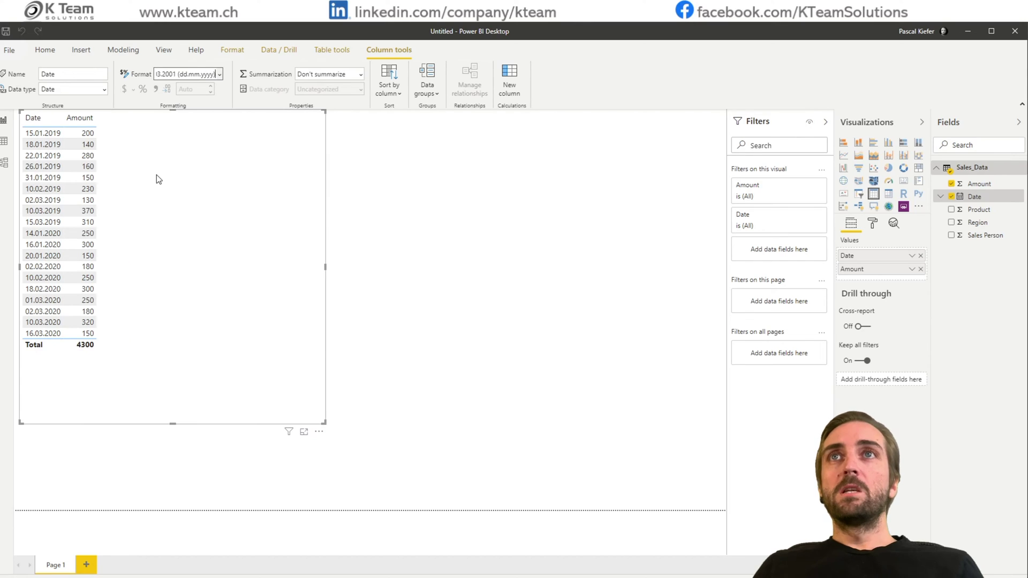
{"action": "left_click", "coordinate": [350, 197]}
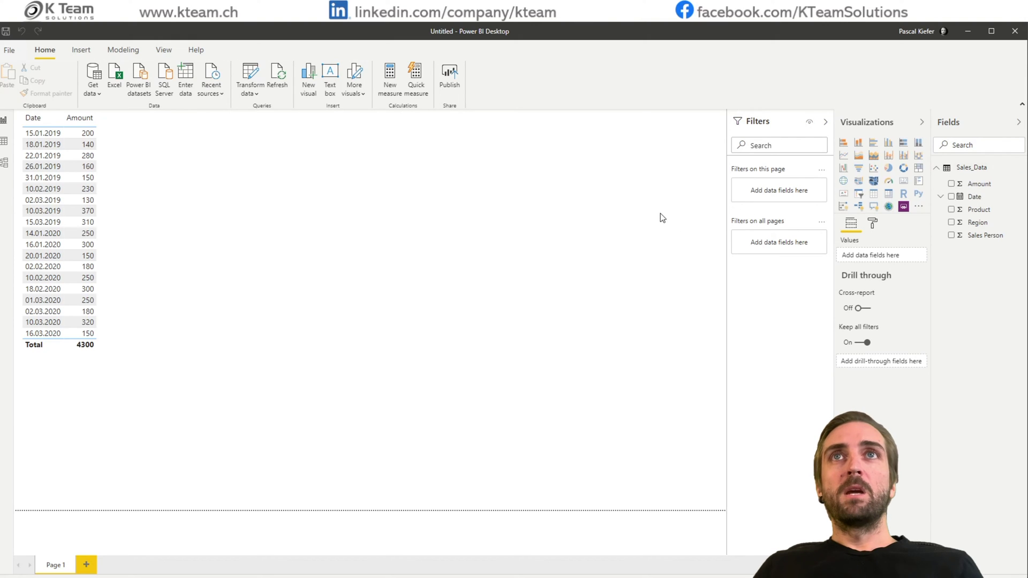
Step: Create an empty table named 'Key Measures' using Enter data
{"action": "left_click", "coordinate": [186, 88]}
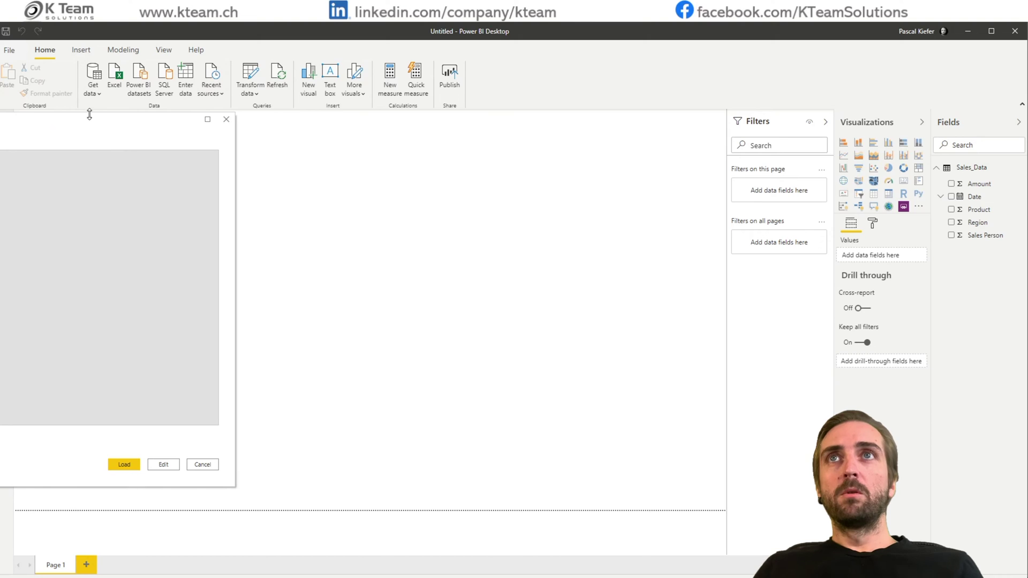
{"action": "double_click", "coordinate": [150, 434]}
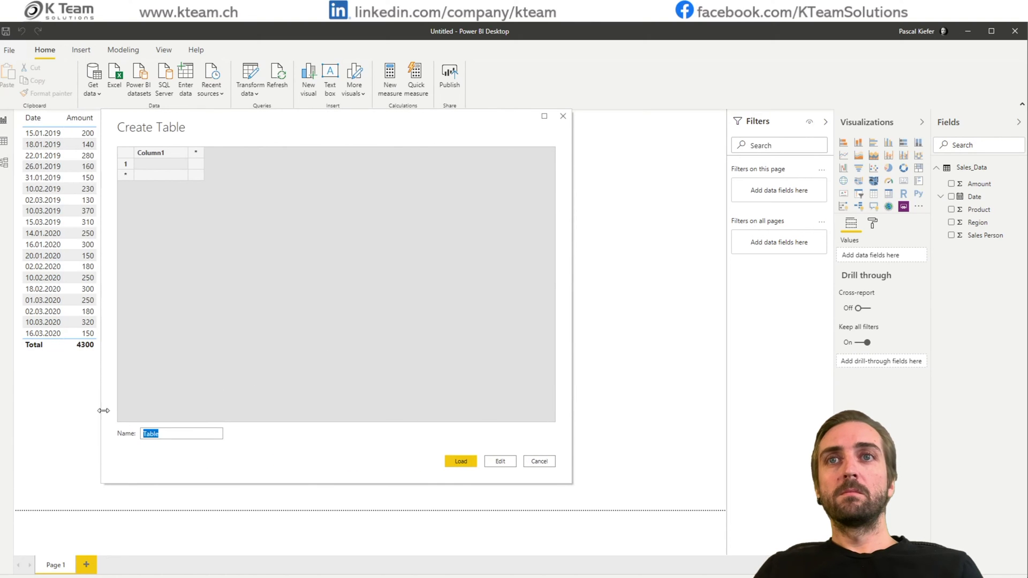
{"action": "type", "text": "Key "}
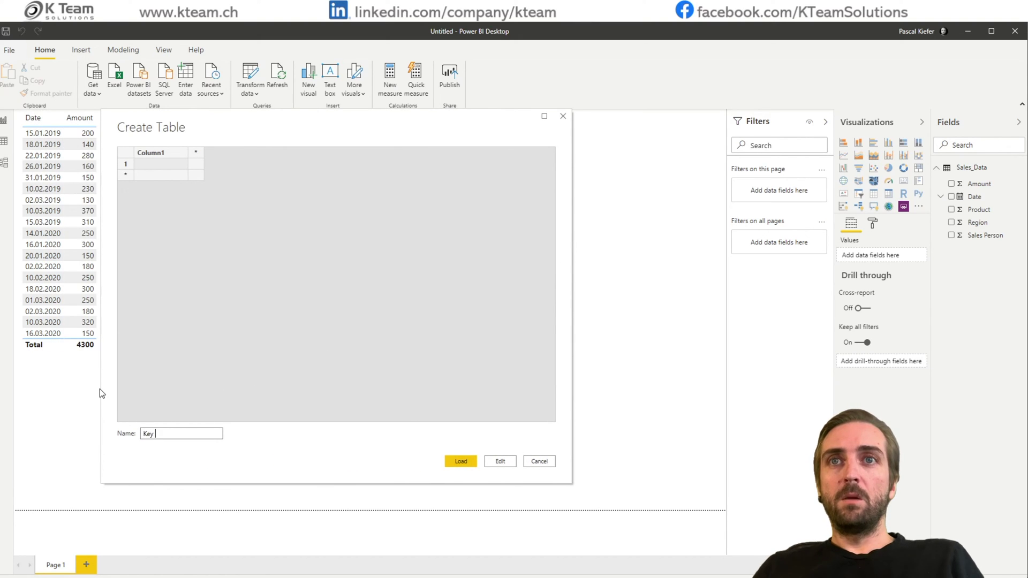
{"action": "type", "text": "Measures"}
{"action": "key", "text": "Return"}
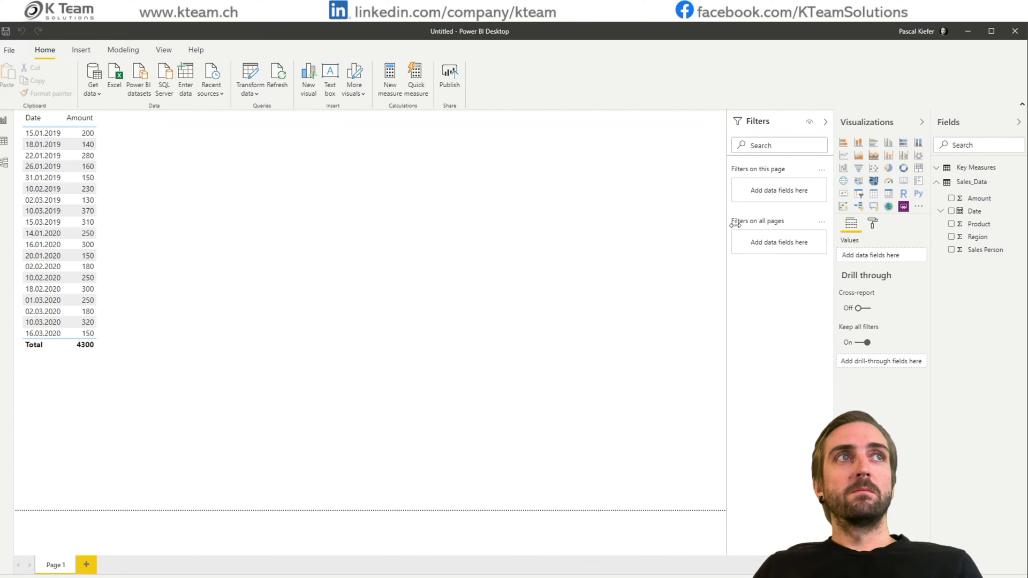
Step: Create a Sales measure in Key Measures as SUM(Sales_Data[Amount])
{"action": "left_click", "coordinate": [938, 168]}
{"action": "right_click", "coordinate": [966, 191]}
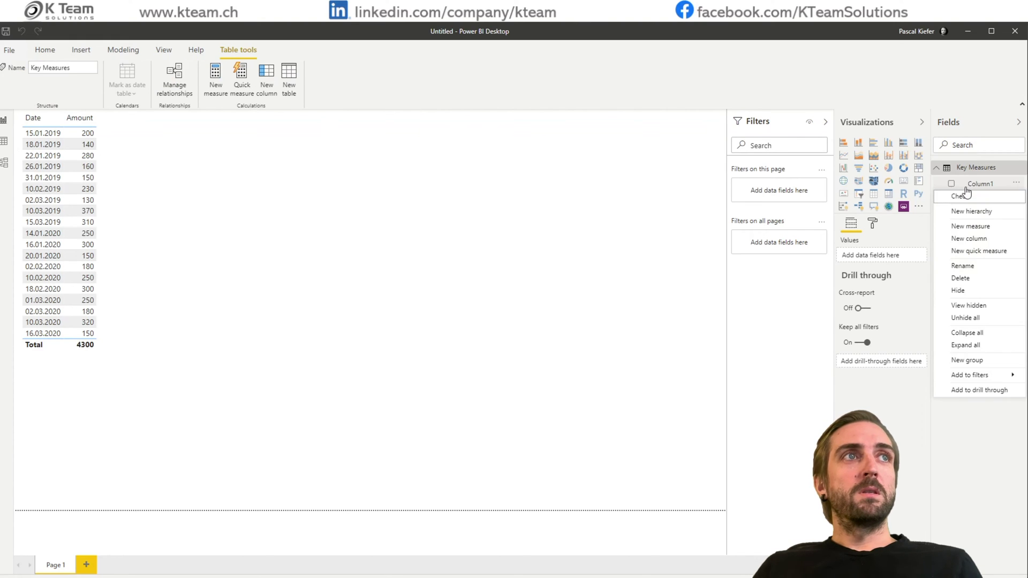
{"action": "left_click", "coordinate": [969, 223]}
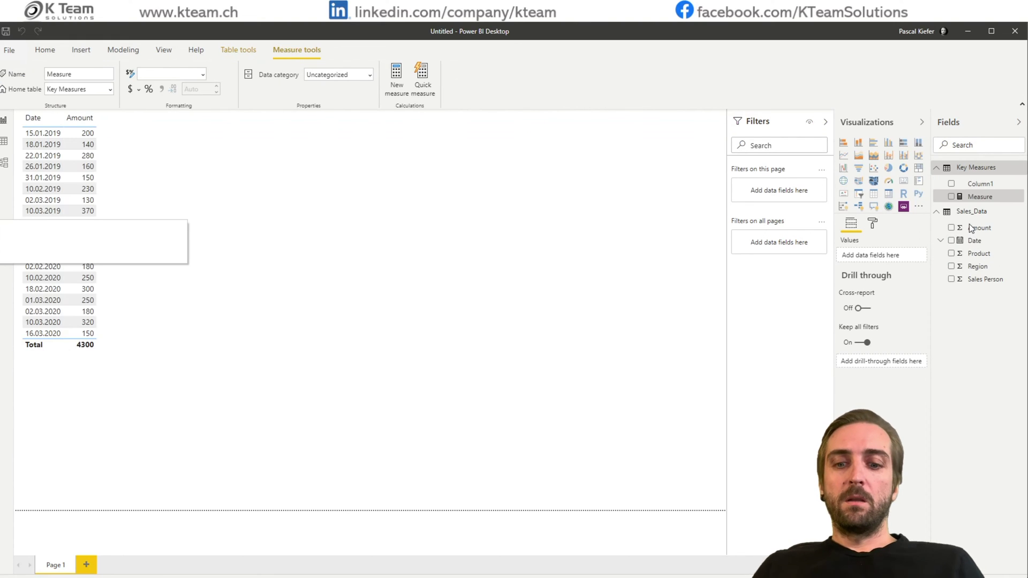
{"action": "type", "text": "Sales ="}
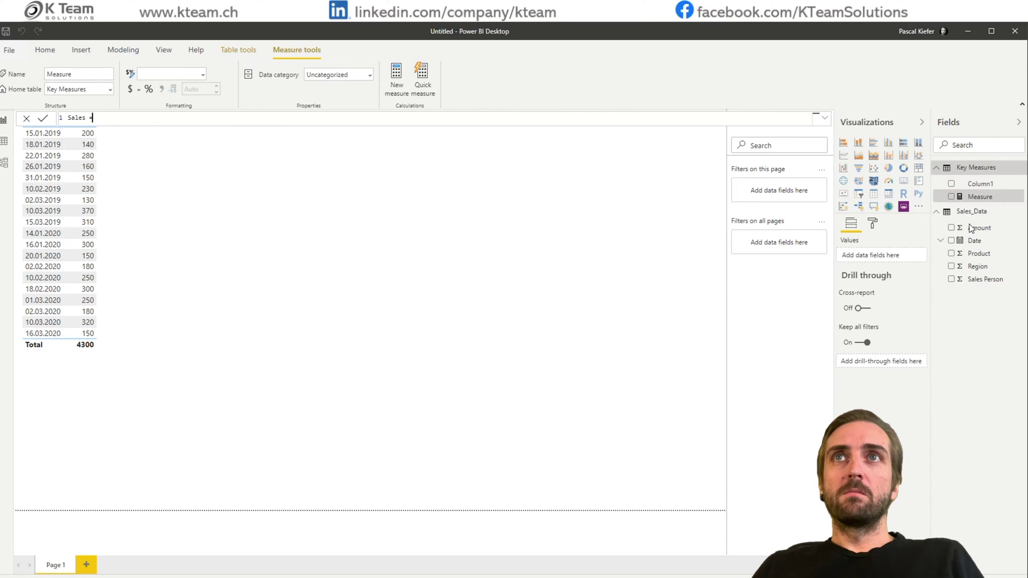
{"action": "key", "text": "shift+Return"}
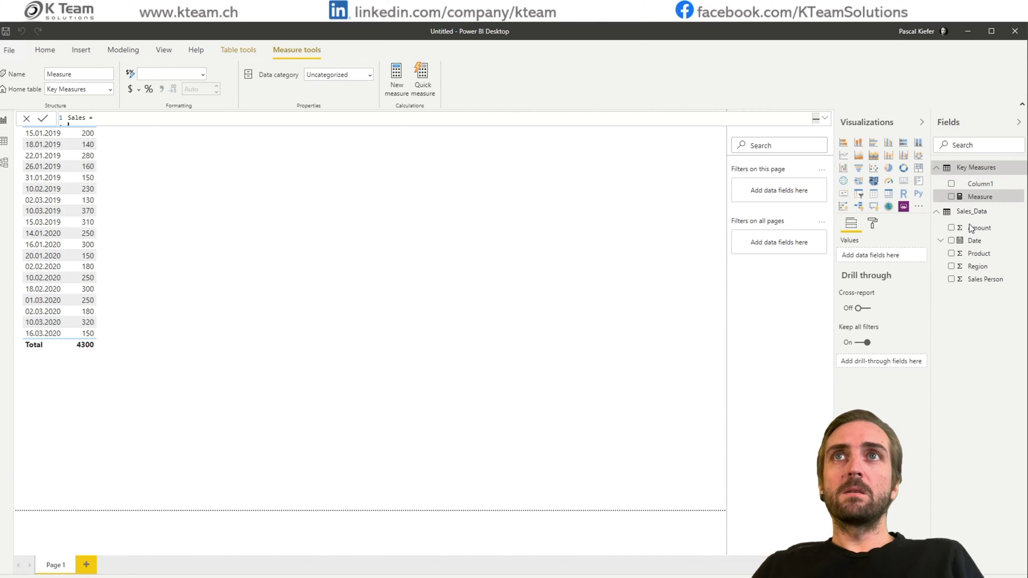
{"action": "type", "text": "sum(am"}
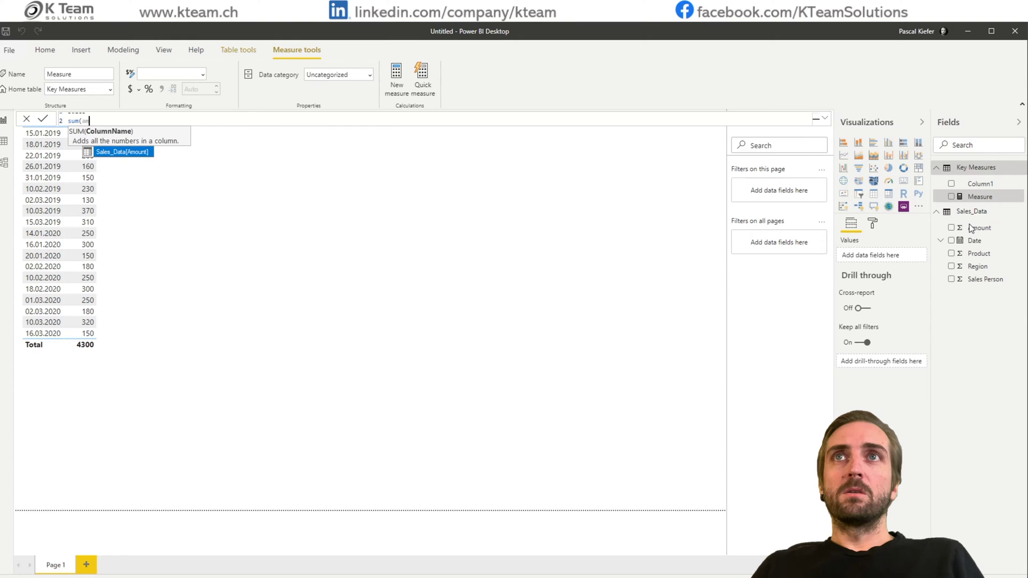
{"action": "key", "text": "Tab"}
{"action": "type", "text": ")"}
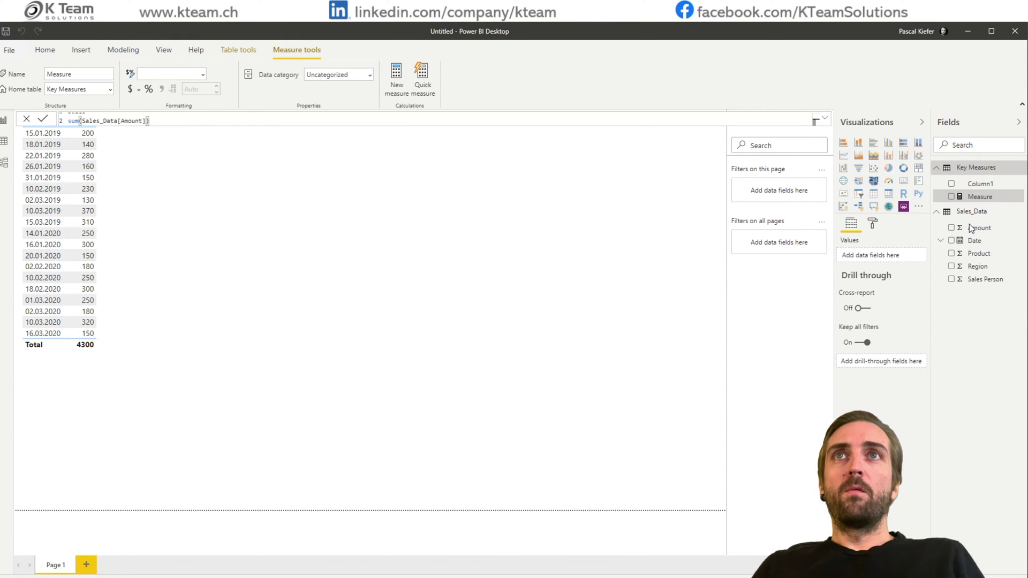
{"action": "key", "text": "Return"}
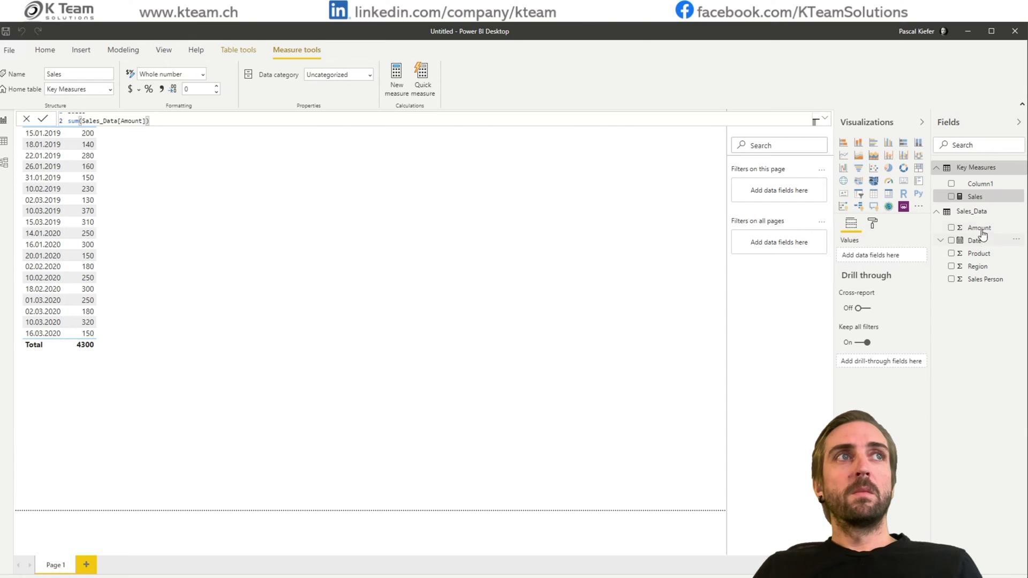
Step: Replace Amount with the Sales measure in the table and hide the Amount field
{"action": "left_click", "coordinate": [281, 214]}
{"action": "left_click", "coordinate": [951, 196]}
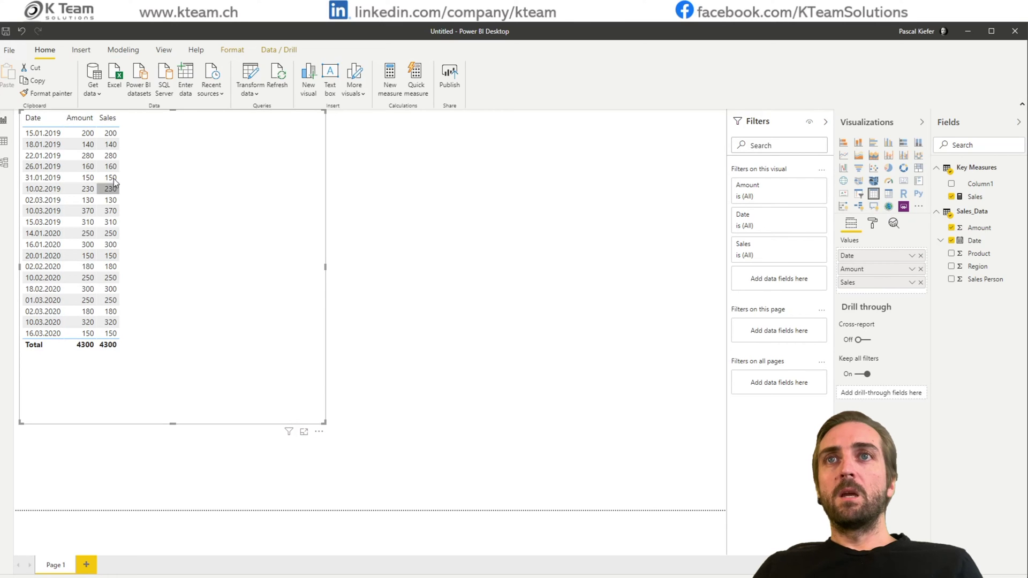
{"action": "left_click", "coordinate": [951, 228]}
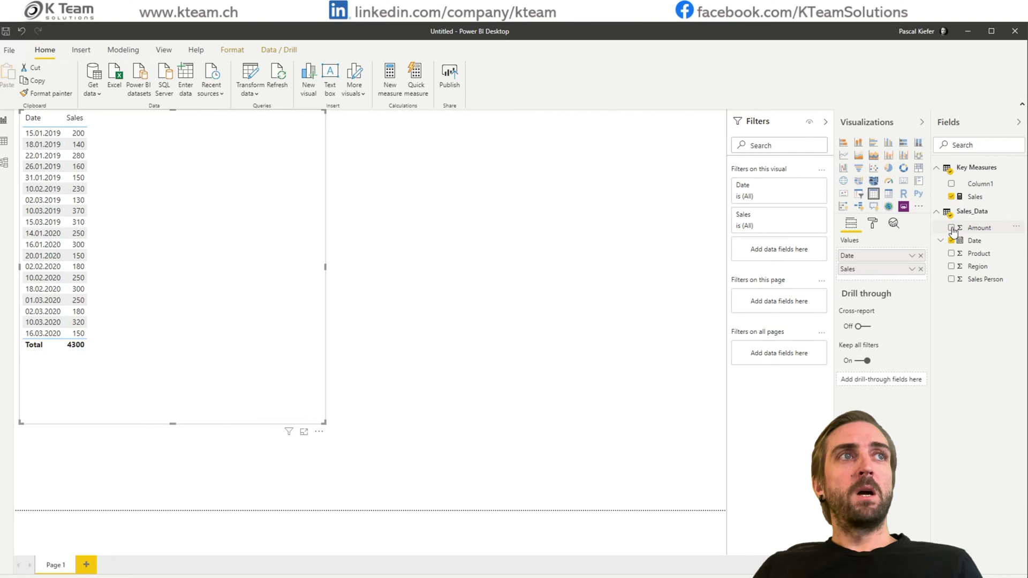
{"action": "right_click", "coordinate": [985, 234]}
{"action": "left_click", "coordinate": [966, 334]}
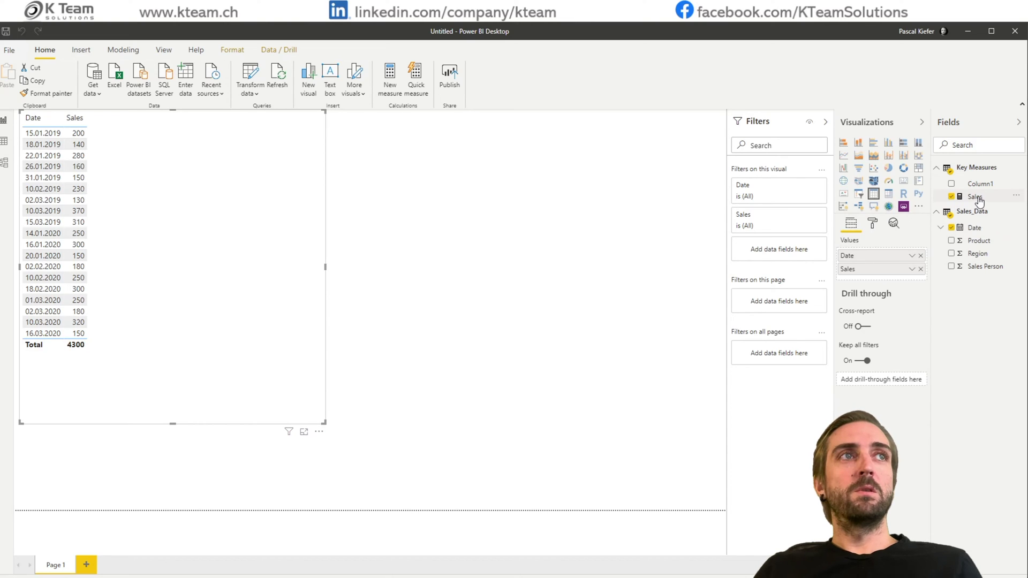
Step: Write the new measure Sales YTD = CALCULATE([Sales];DATESYTD(Sales_Data[Date])) in the formula bar
{"action": "right_click", "coordinate": [978, 198]}
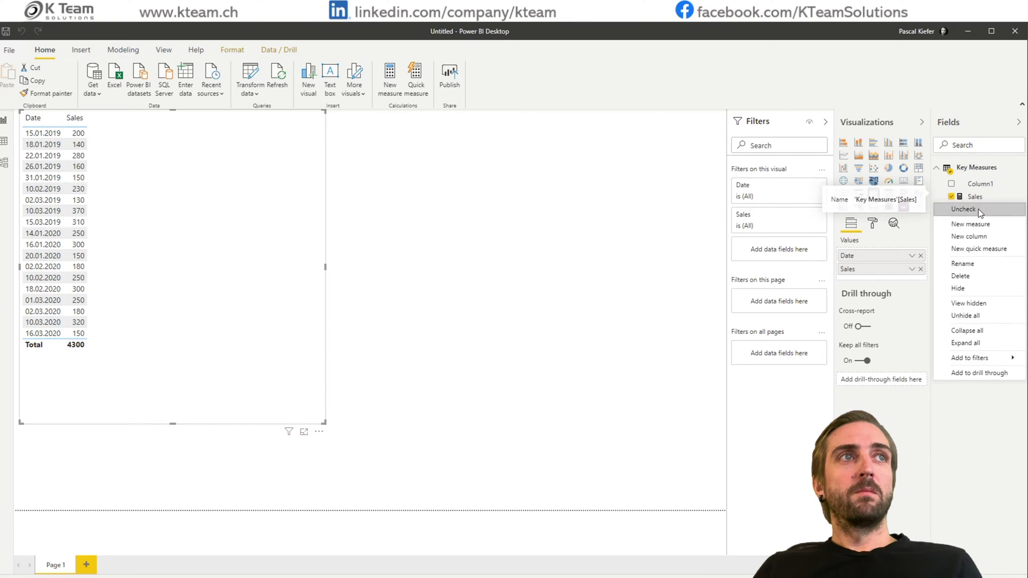
{"action": "left_click", "coordinate": [978, 225]}
{"action": "key", "text": "ctrl+a"}
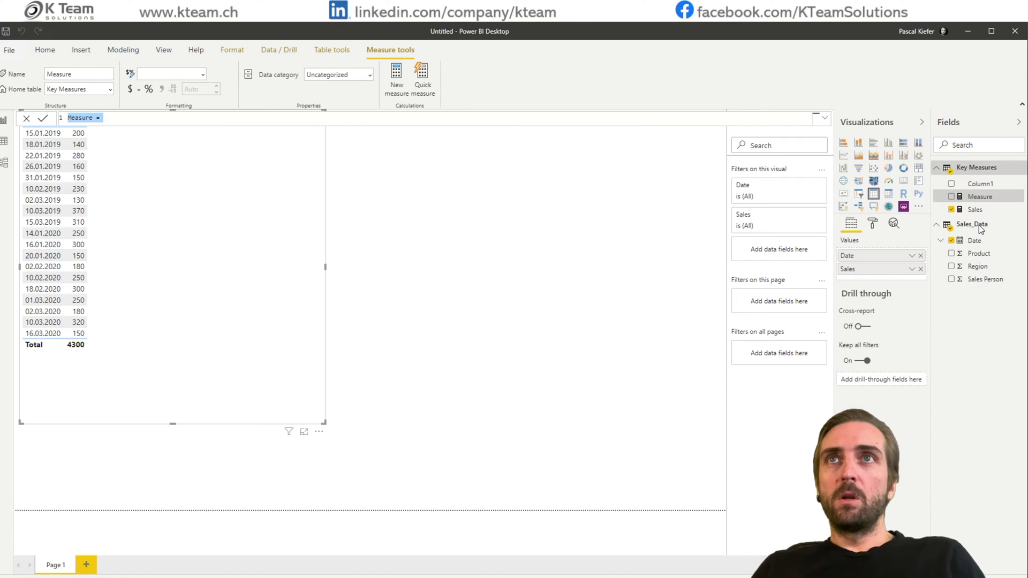
{"action": "type", "text": "Sales"}
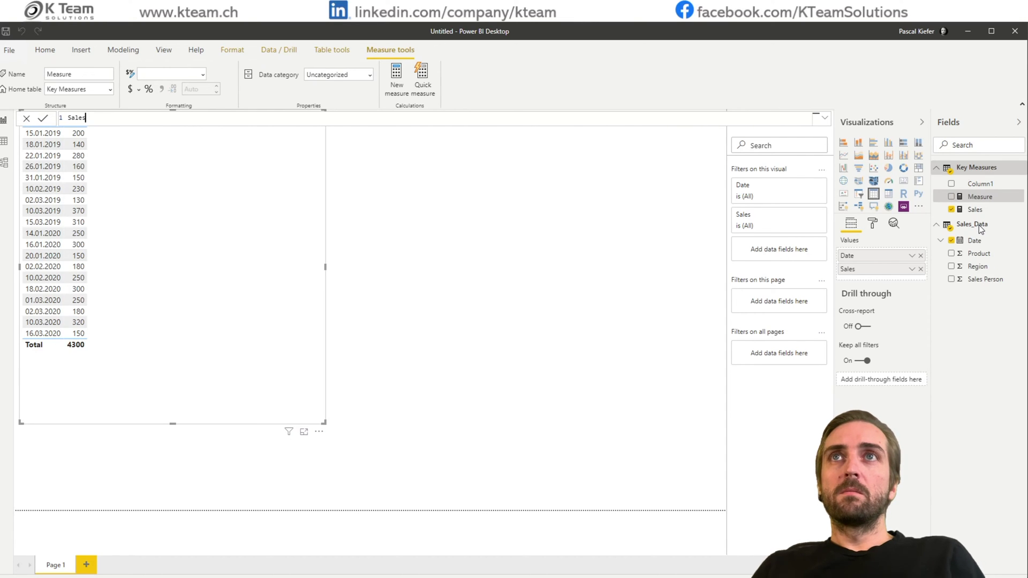
{"action": "type", "text": " YTD ="}
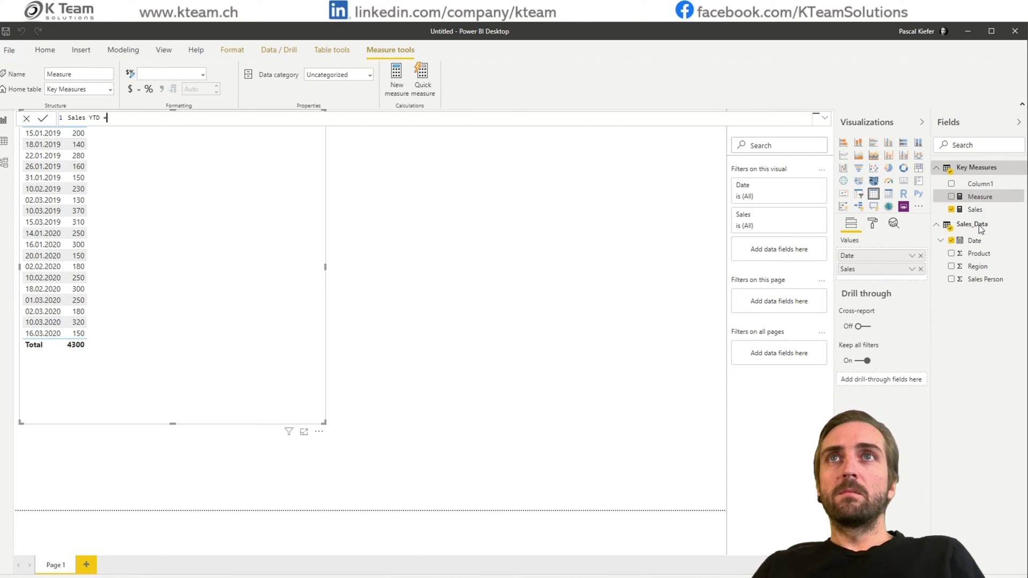
{"action": "key", "text": "shift+Return"}
{"action": "type", "text": "cal"}
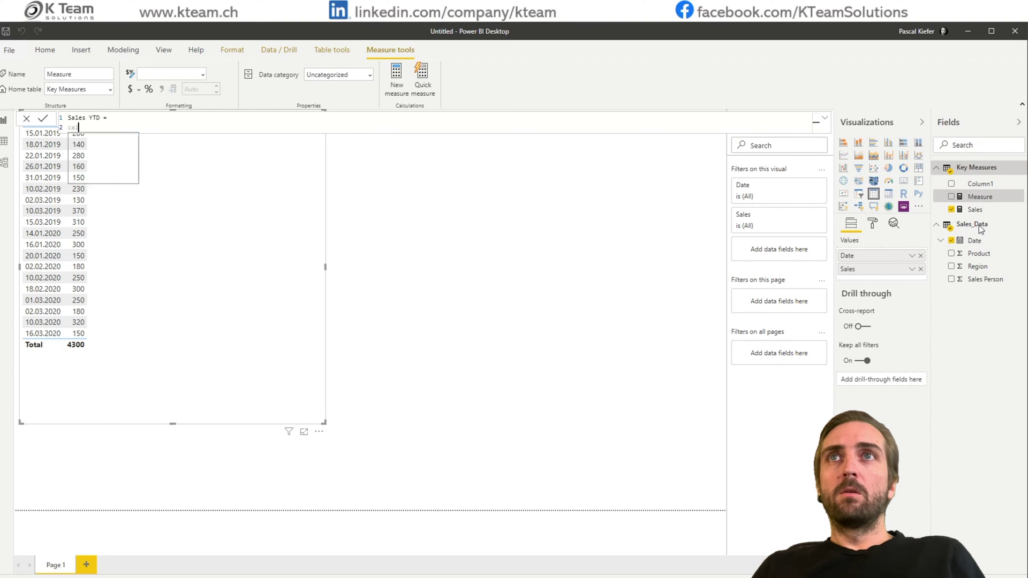
{"action": "key", "text": "Tab"}
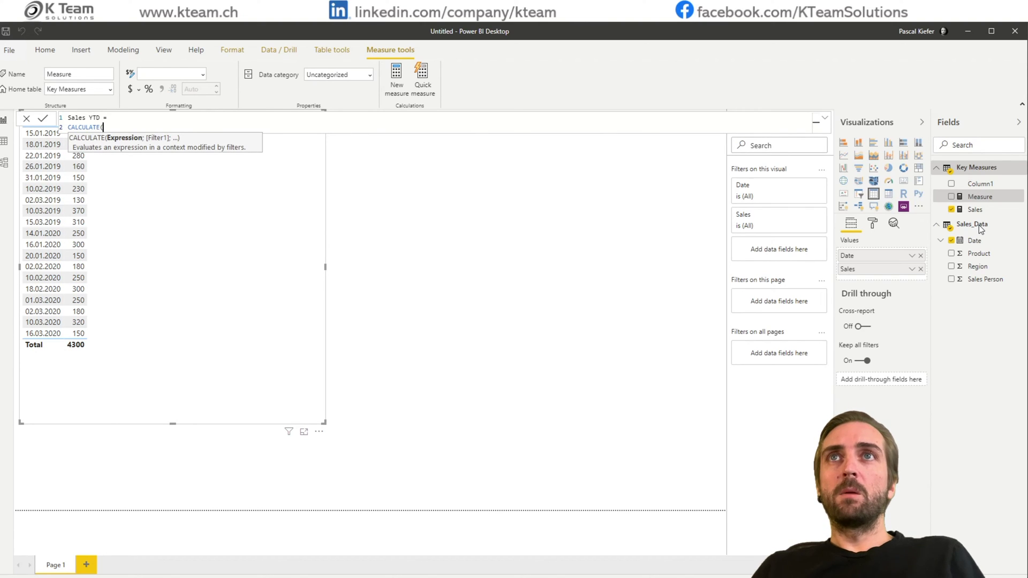
{"action": "type", "text": "sales"}
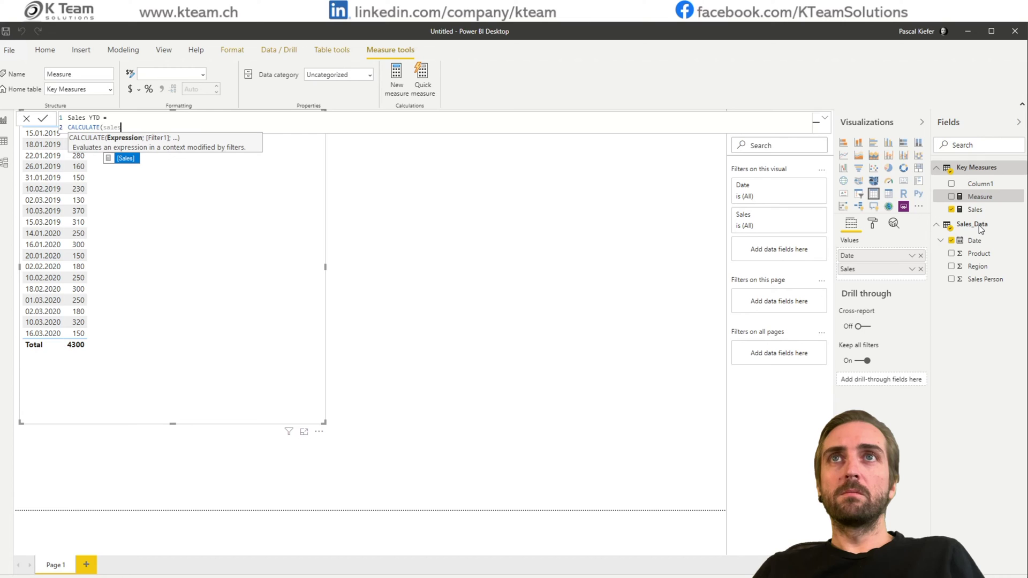
{"action": "key", "text": "Tab"}
{"action": "type", "text": ";"}
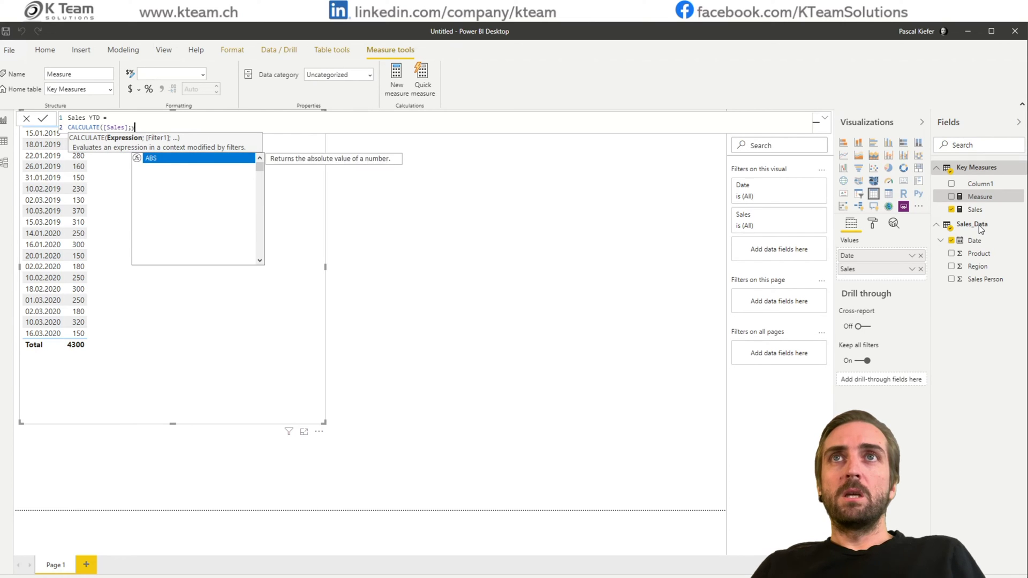
{"action": "type", "text": "datesy"}
{"action": "key", "text": "Tab"}
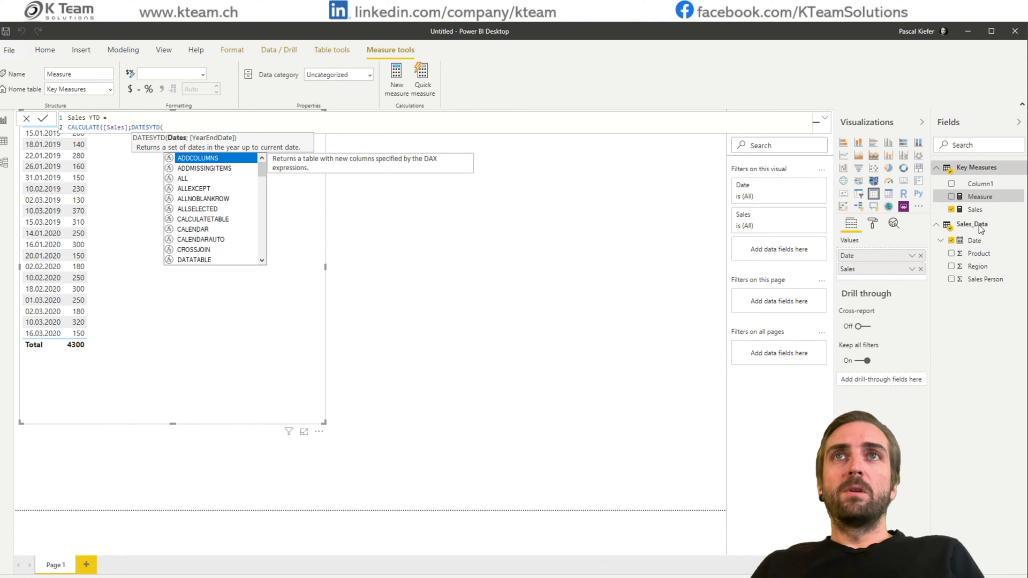
{"action": "type", "text": "date"}
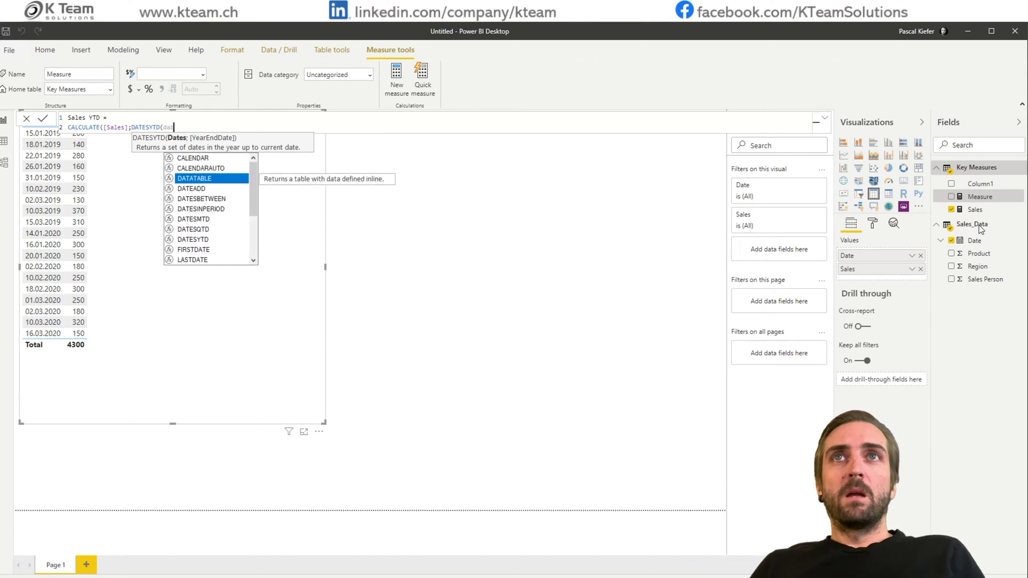
{"action": "key", "text": "Down"}
{"action": "key", "text": "Down"}
{"action": "key", "text": "Down"}
{"action": "key", "text": "Down"}
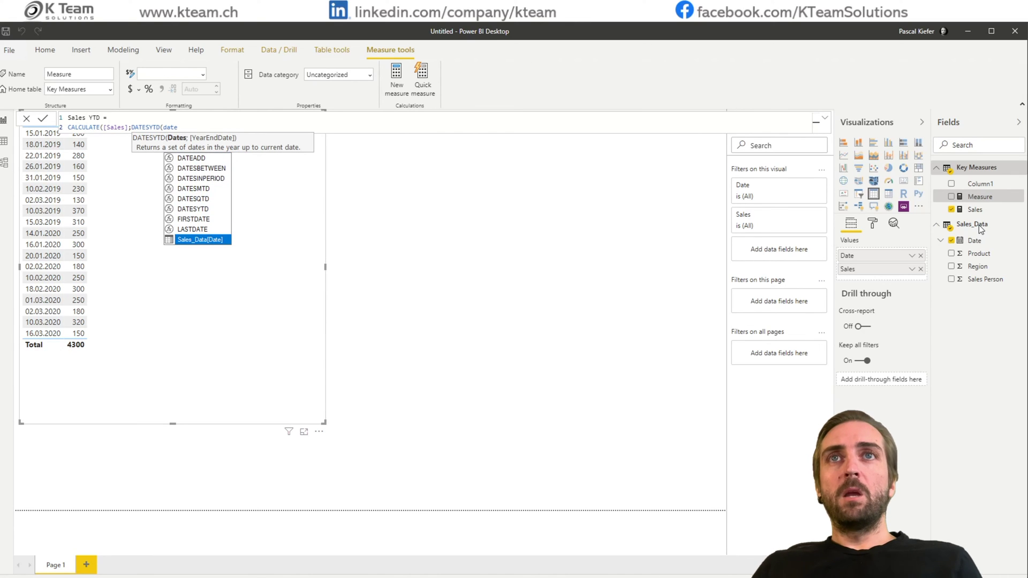
{"action": "key", "text": "Tab"}
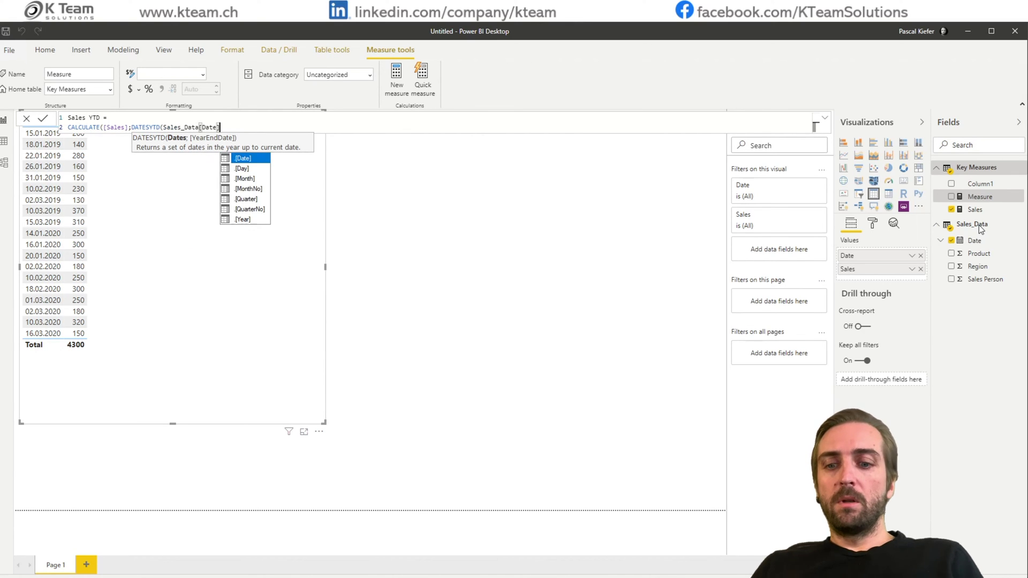
{"action": "type", "text": "))"}
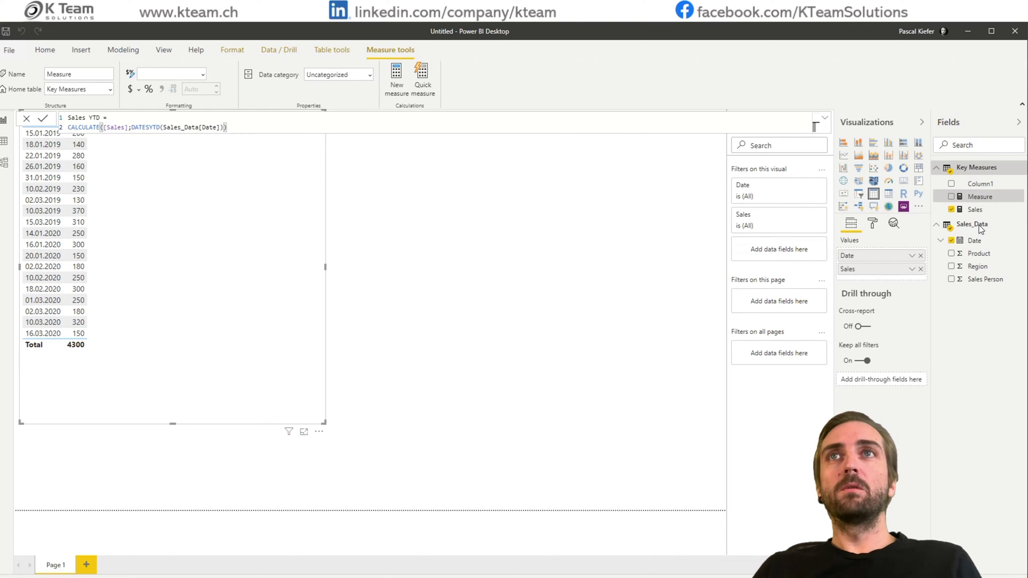
Step: Commit Sales YTD and add it as a column beside Sales, ending at 2330
{"action": "key", "text": "Return"}
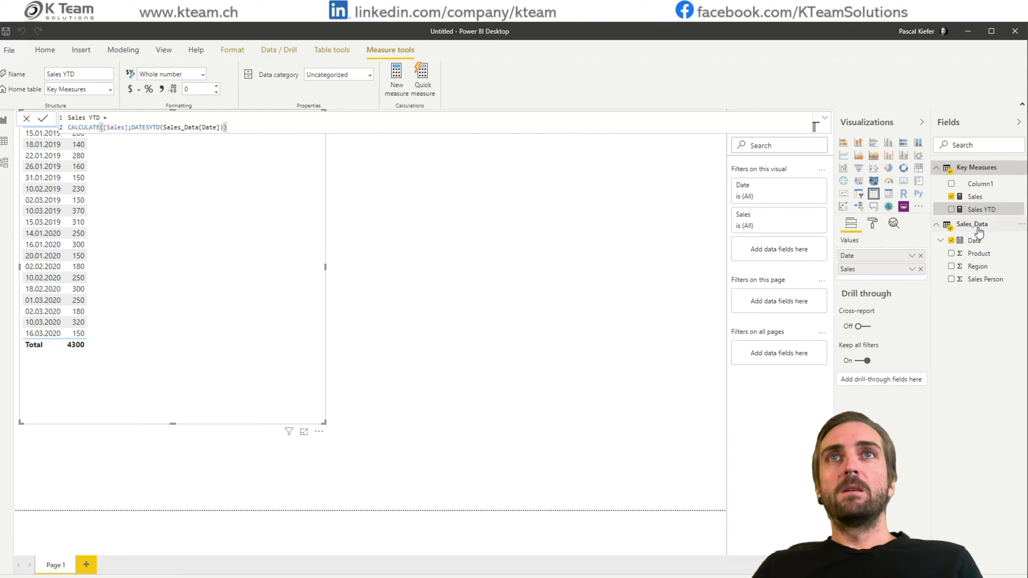
{"action": "left_click", "coordinate": [951, 210]}
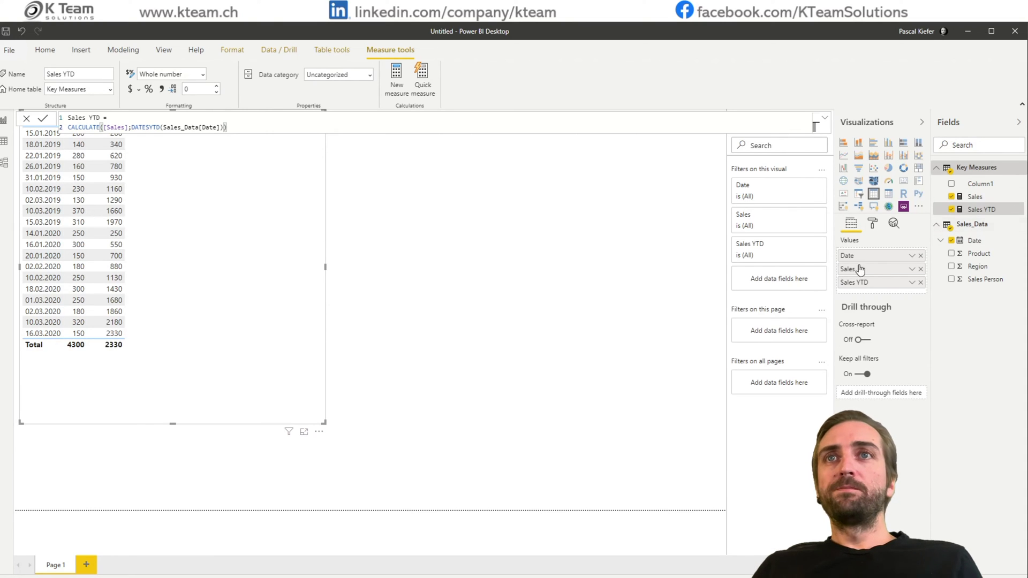
{"action": "left_click", "coordinate": [426, 324]}
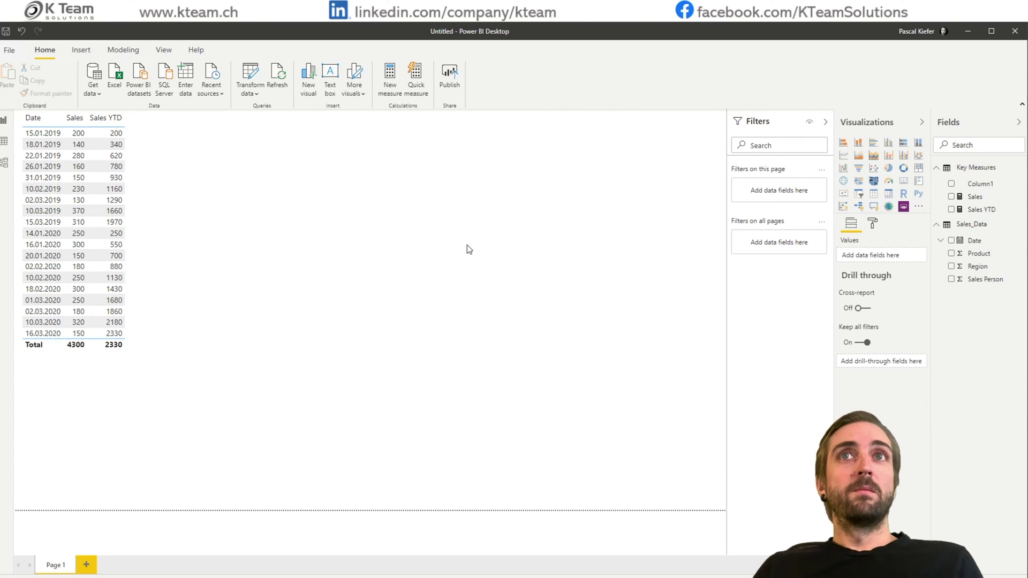
Step: Create and commit Sales PY = CALCULATE([Sales];DATEADD(Sales_Data[Date];-1;YEAR)) in Key Measures
{"action": "right_click", "coordinate": [977, 198]}
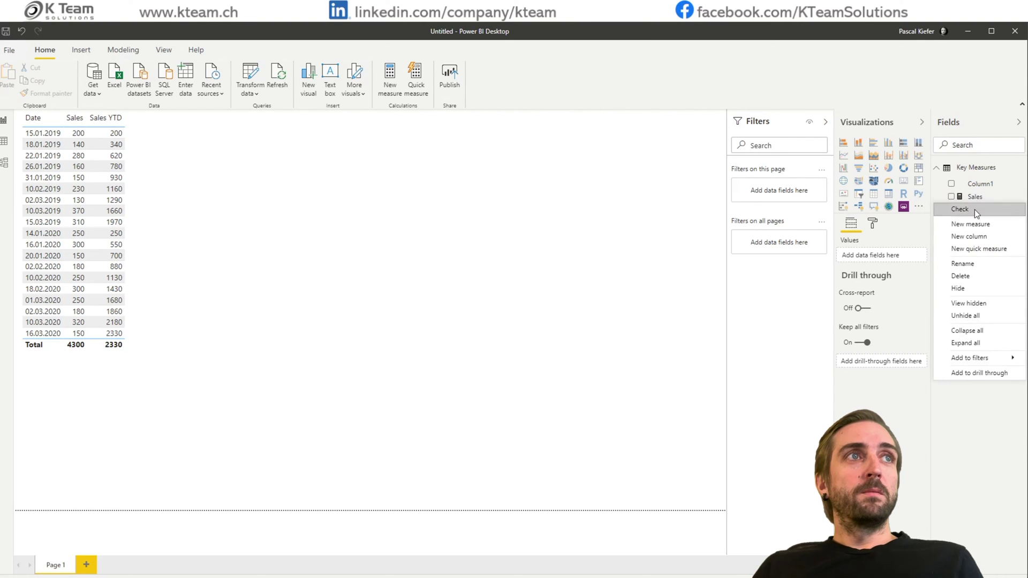
{"action": "left_click", "coordinate": [977, 223]}
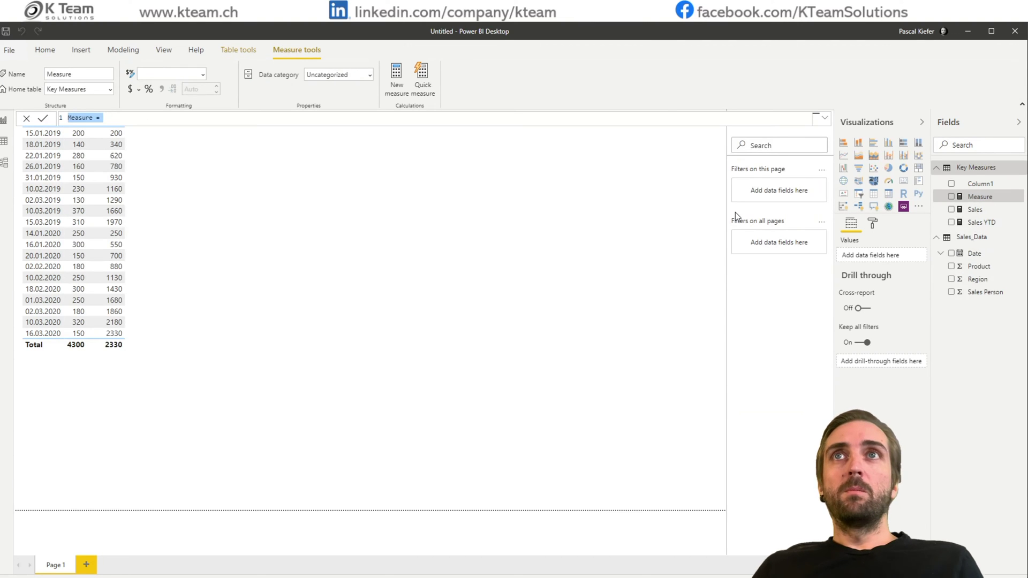
{"action": "type", "text": "Sales"}
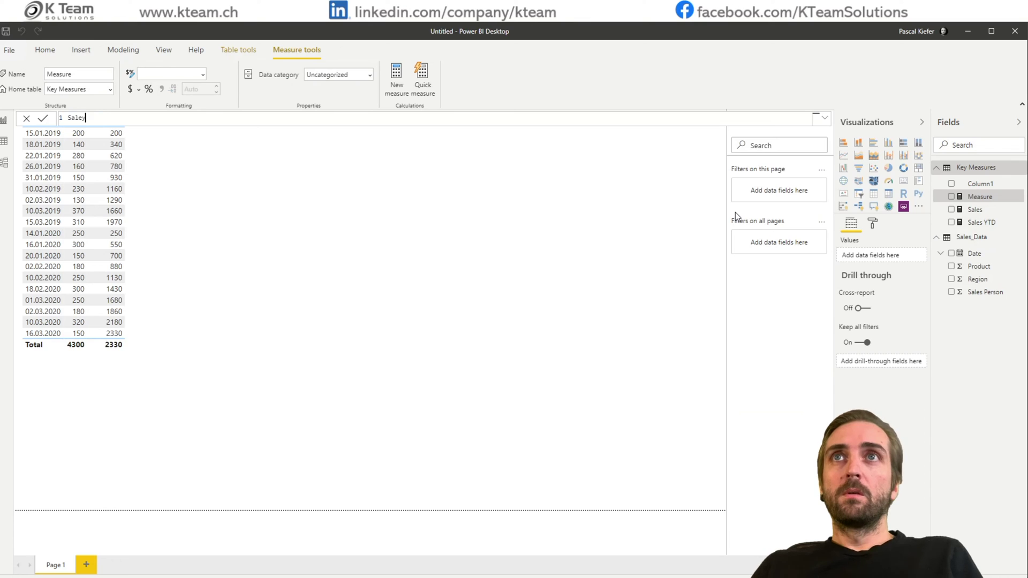
{"action": "type", "text": " PY"}
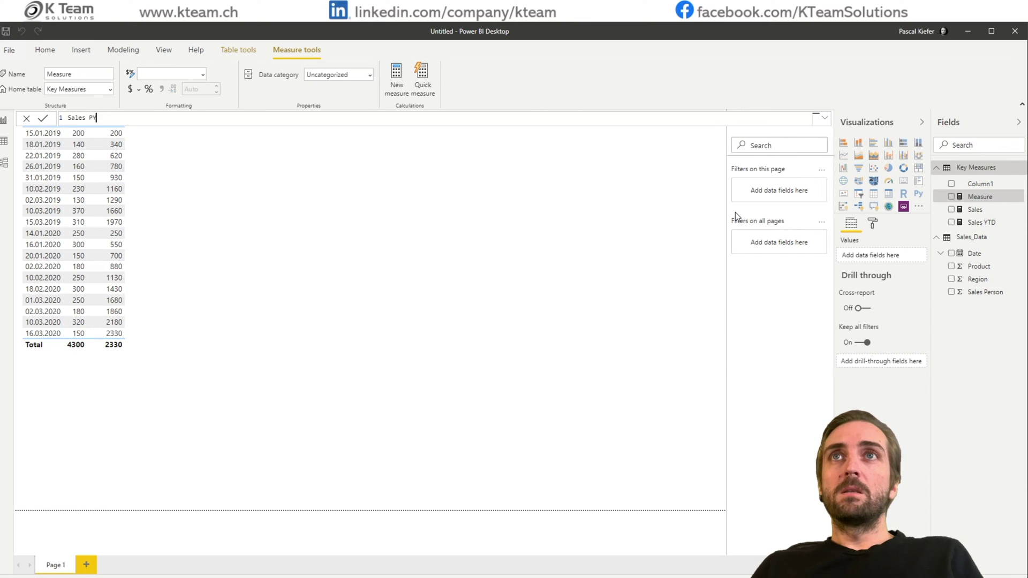
{"action": "type", "text": " ="}
{"action": "key", "text": "shift+Return"}
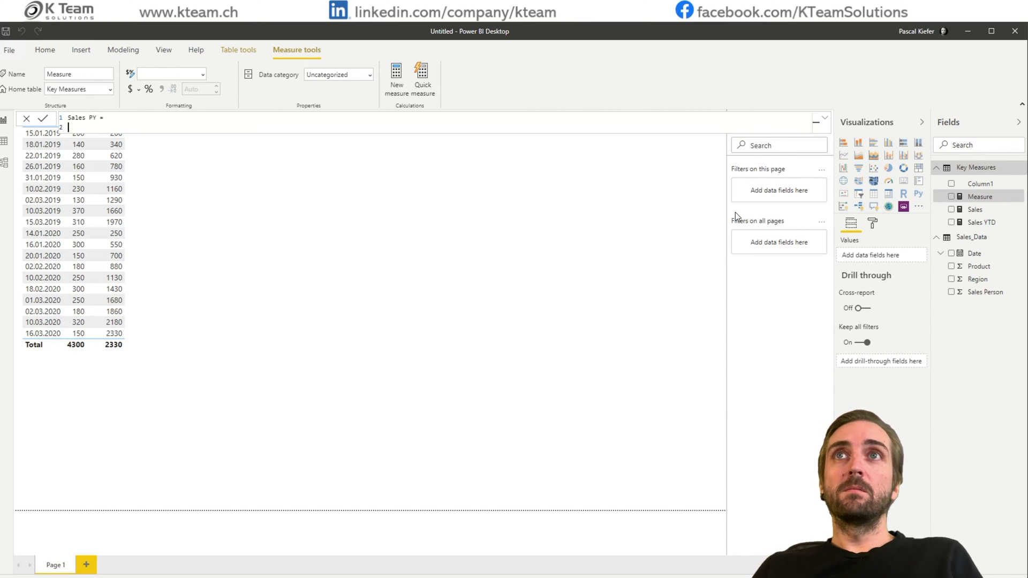
{"action": "type", "text": "ca"}
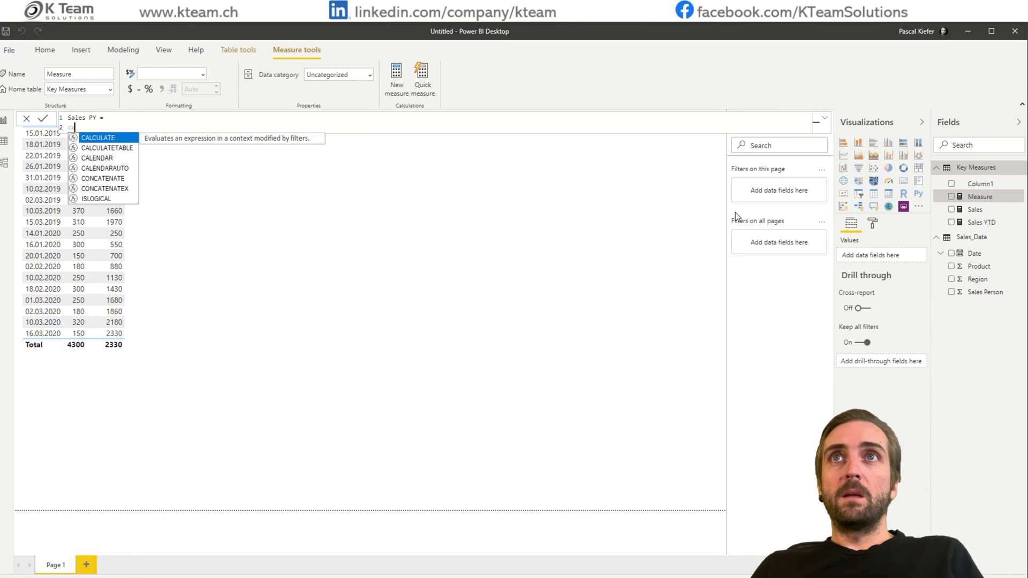
{"action": "key", "text": "Tab"}
{"action": "type", "text": "[Sales"}
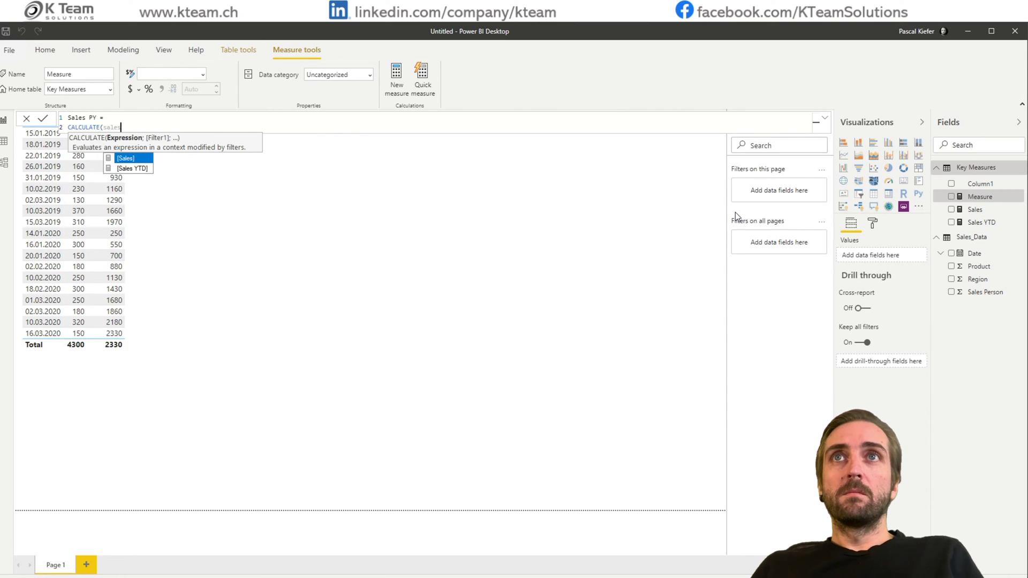
{"action": "key", "text": "Tab"}
{"action": "type", "text": ";"}
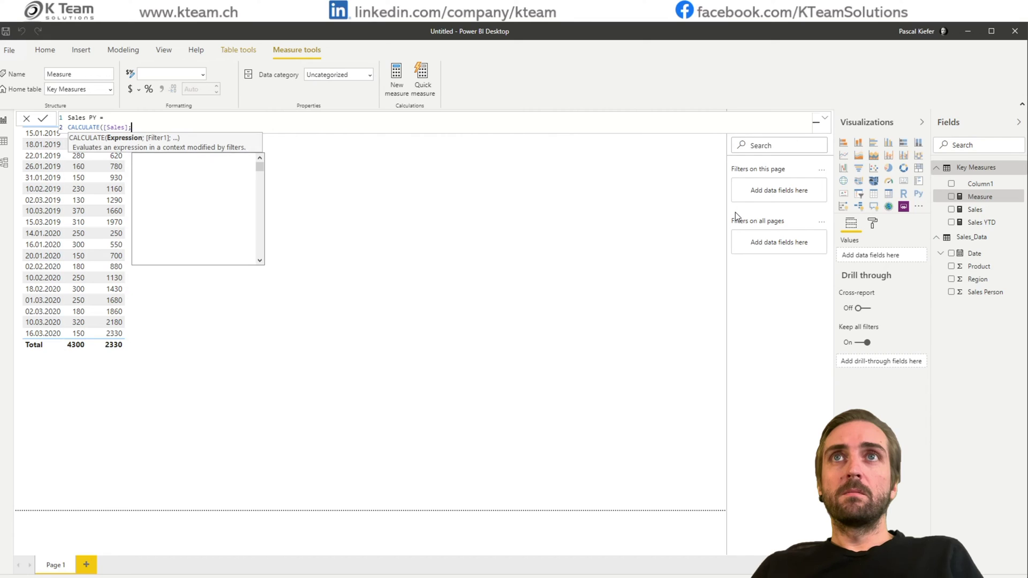
{"action": "type", "text": "dateadd"}
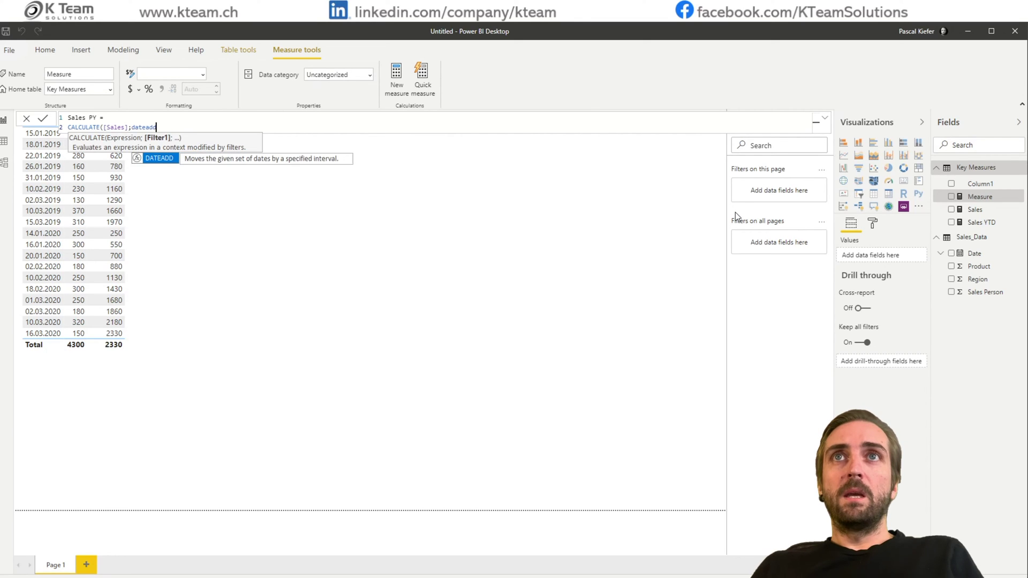
{"action": "key", "text": "Tab"}
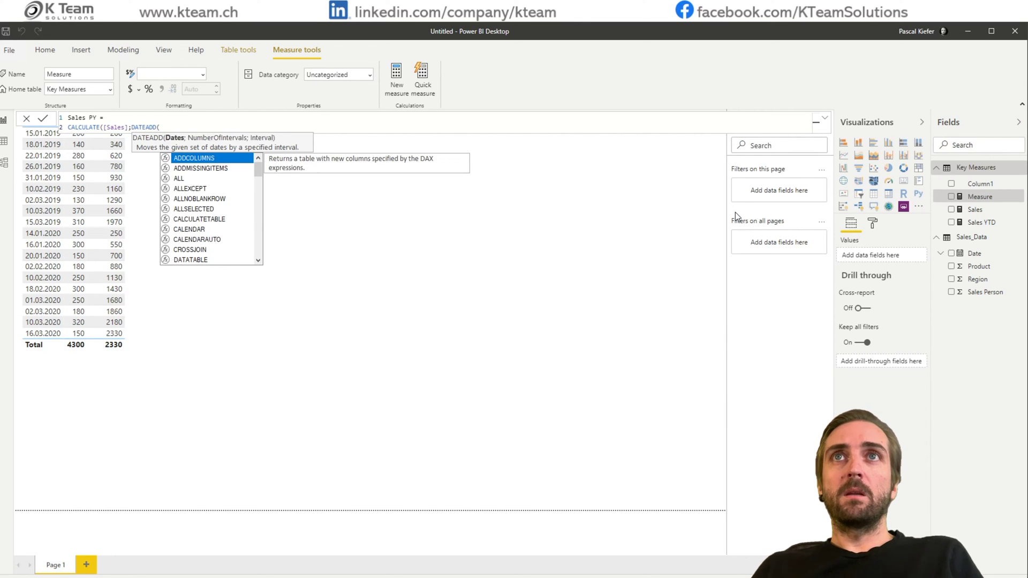
{"action": "type", "text": "date"}
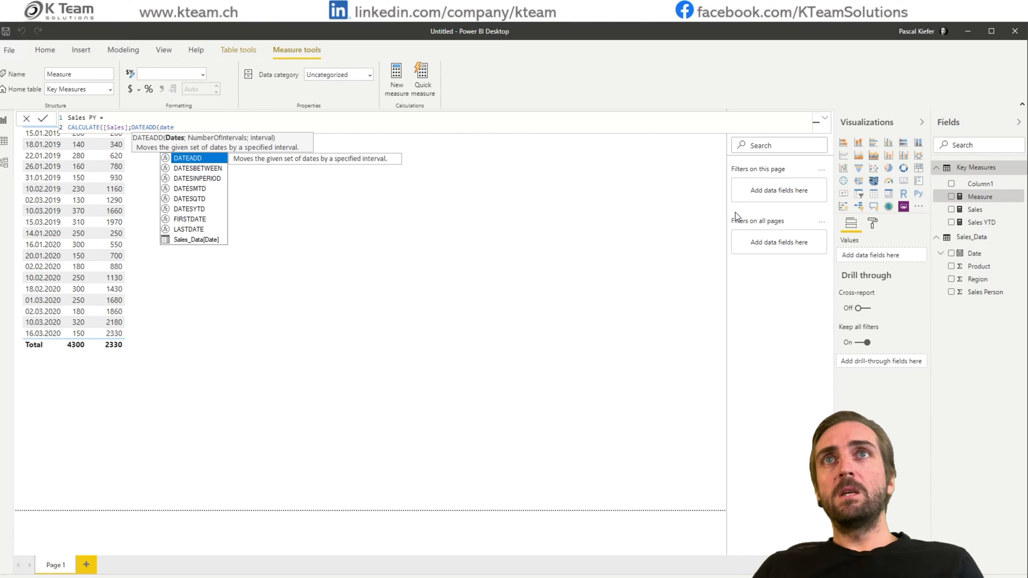
{"action": "key", "text": "Down"}
{"action": "key", "text": "Down"}
{"action": "key", "text": "Down"}
{"action": "key", "text": "Down"}
{"action": "key", "text": "Down"}
{"action": "key", "text": "Down"}
{"action": "key", "text": "Down"}
{"action": "key", "text": "Down"}
{"action": "key", "text": "Tab"}
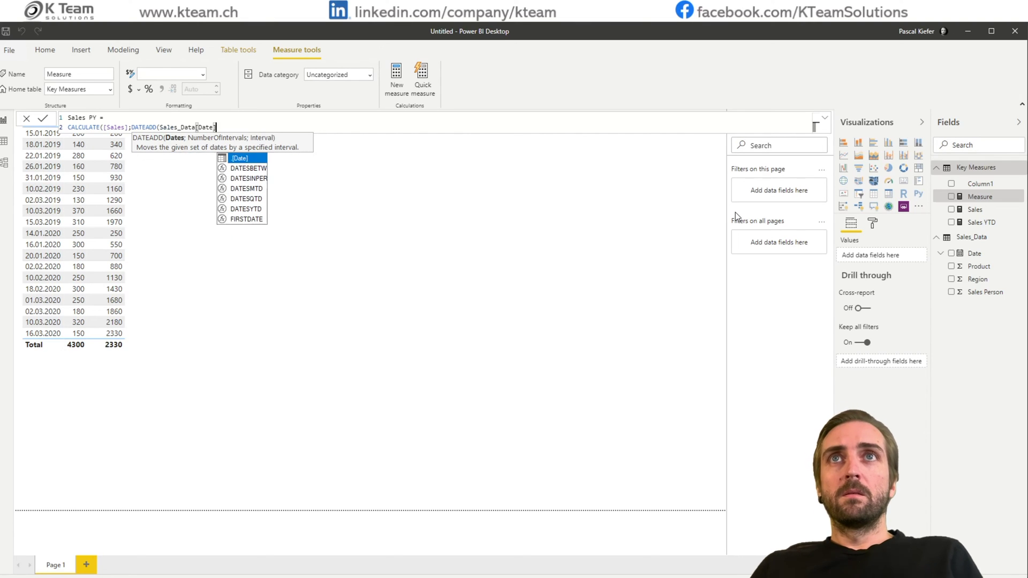
{"action": "type", "text": ";-1"}
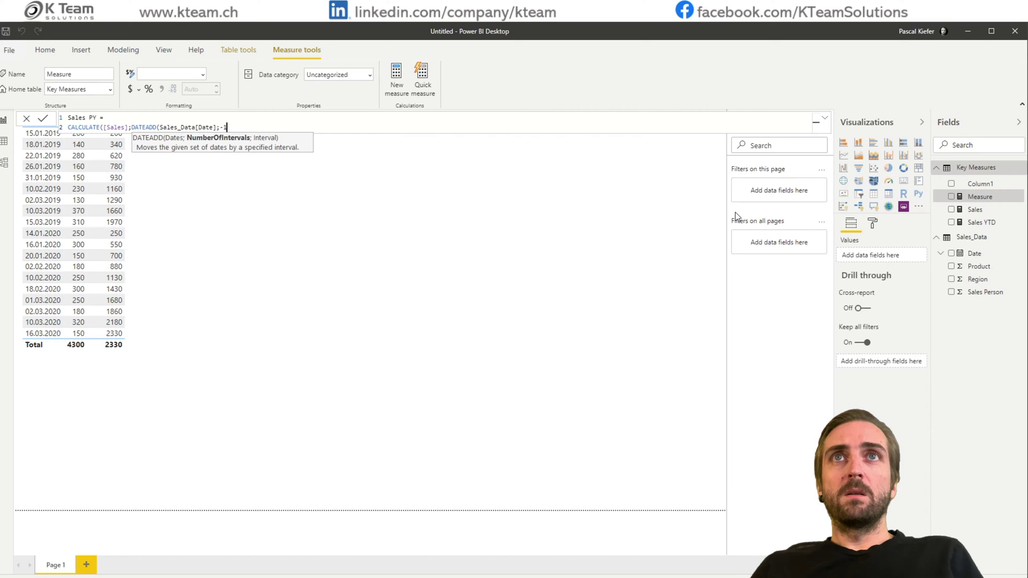
{"action": "type", "text": ";year"}
{"action": "key", "text": "Tab"}
{"action": "type", "text": "))"}
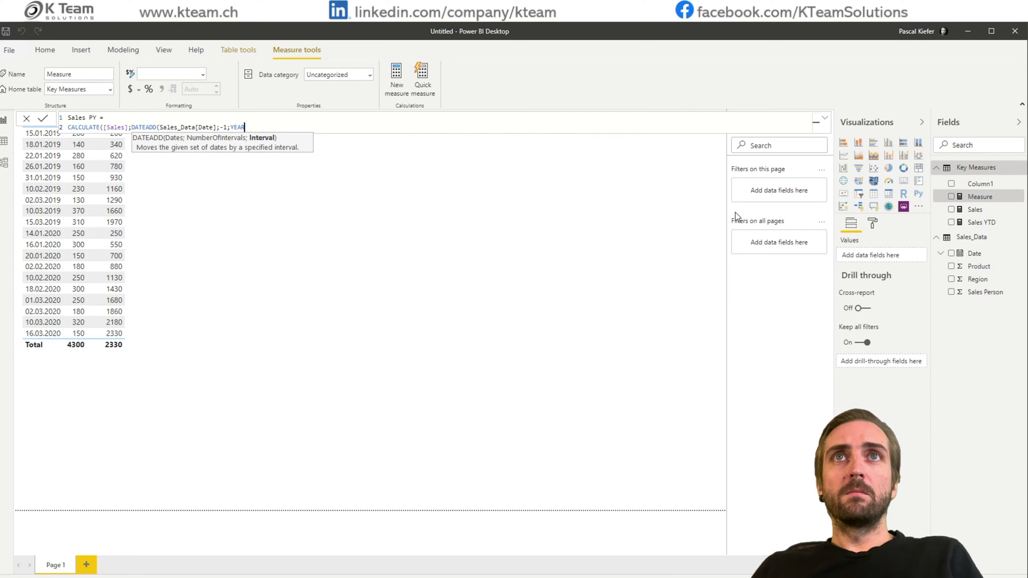
{"action": "key", "text": "Return"}
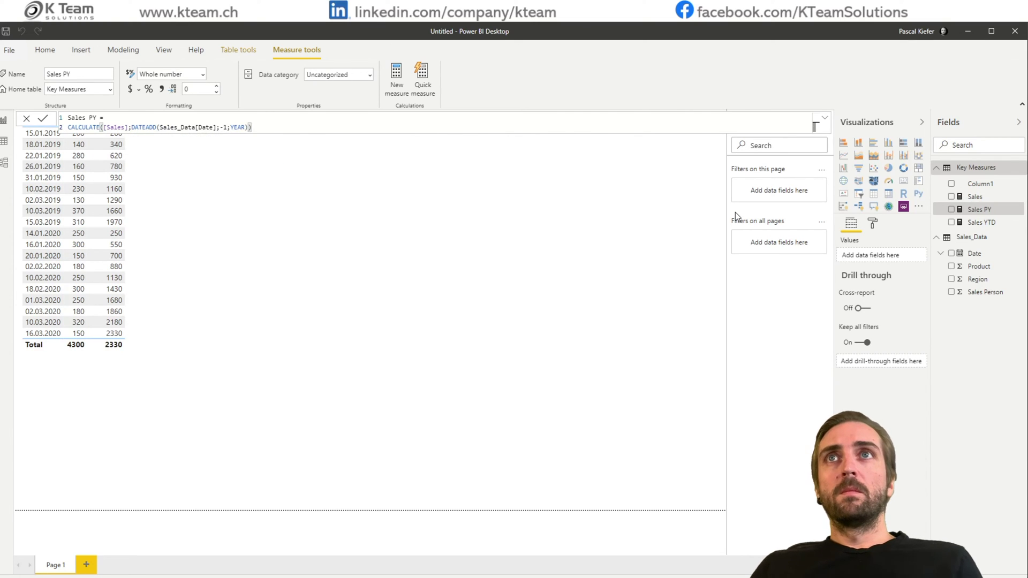
Step: Create and commit Sales PY YTD = CALCULATE([Sales PY];DATESYTD(Sales_Data[Date]))
{"action": "right_click", "coordinate": [973, 212]}
{"action": "left_click", "coordinate": [977, 236]}
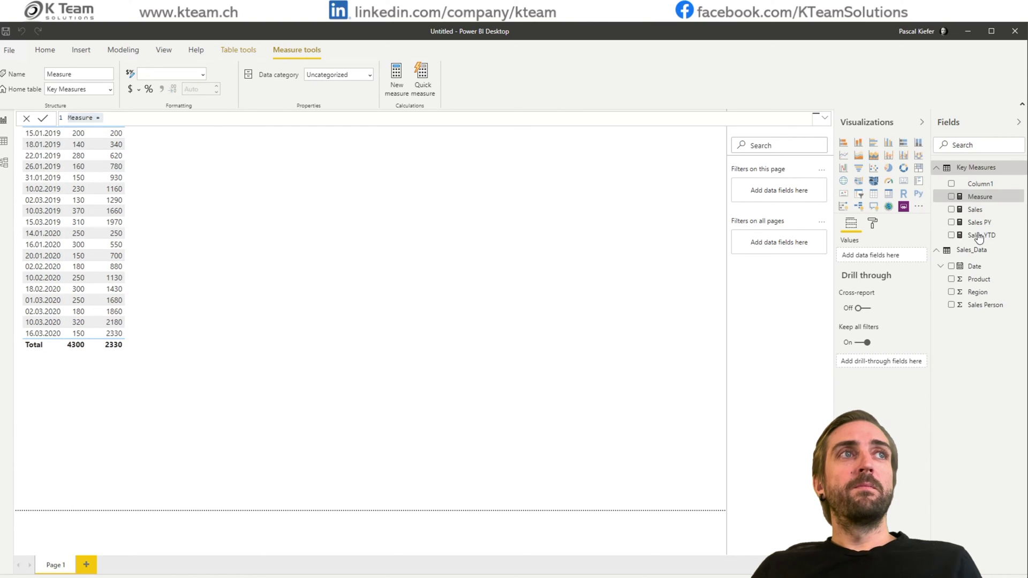
{"action": "type", "text": "Sal"}
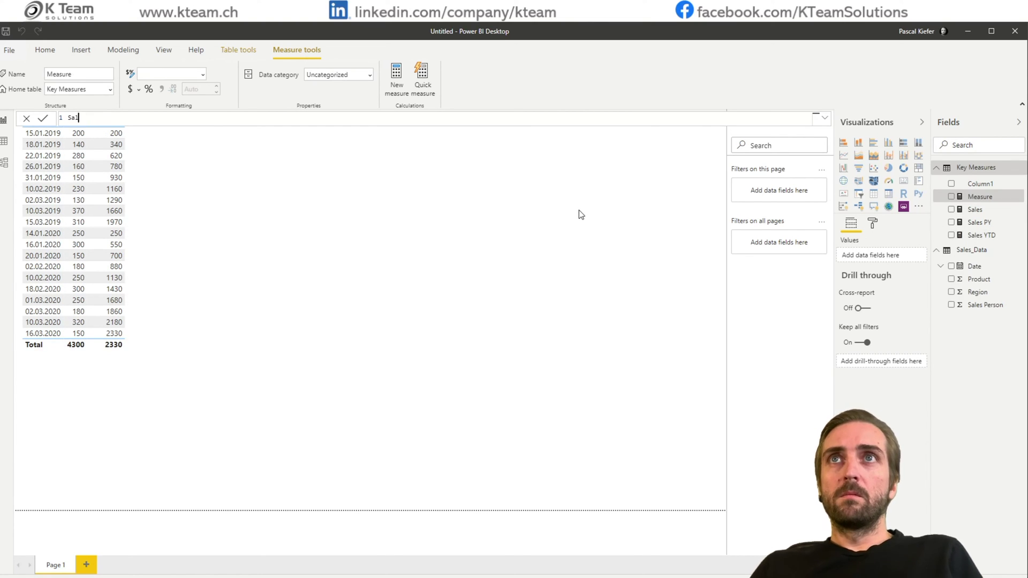
{"action": "type", "text": "es PY YTD ="}
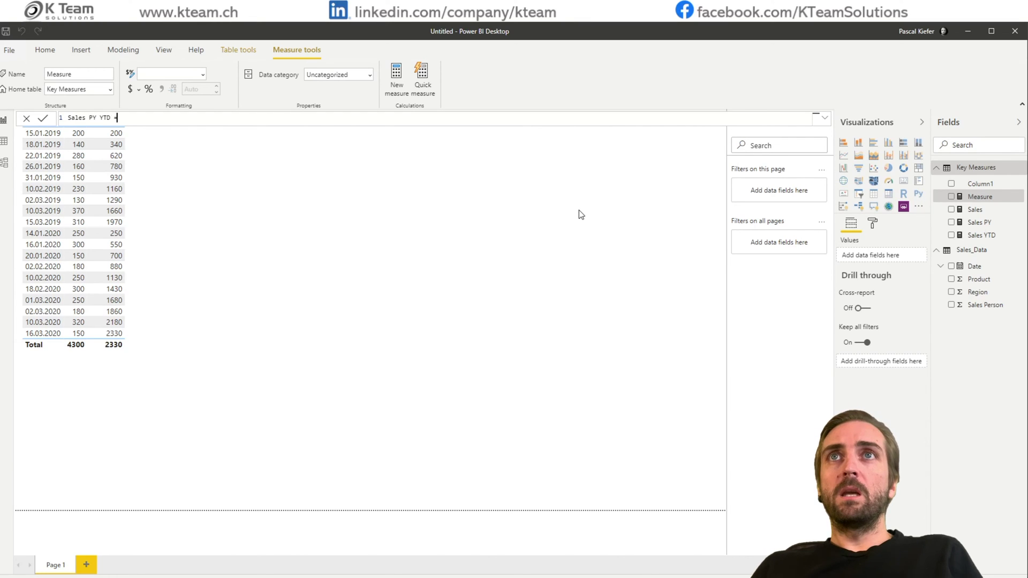
{"action": "key", "text": "shift+Return"}
{"action": "type", "text": "calc"}
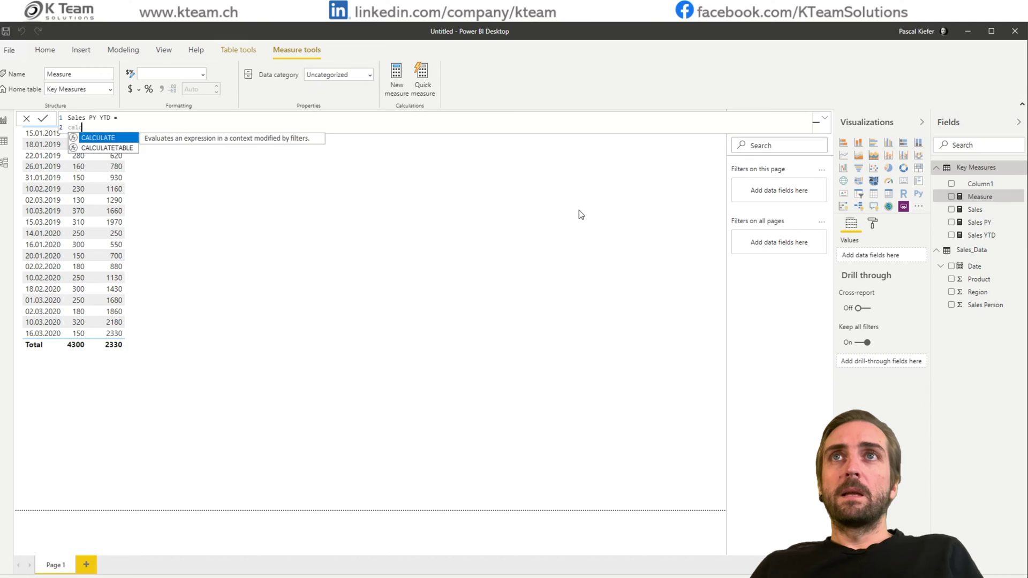
{"action": "key", "text": "Tab"}
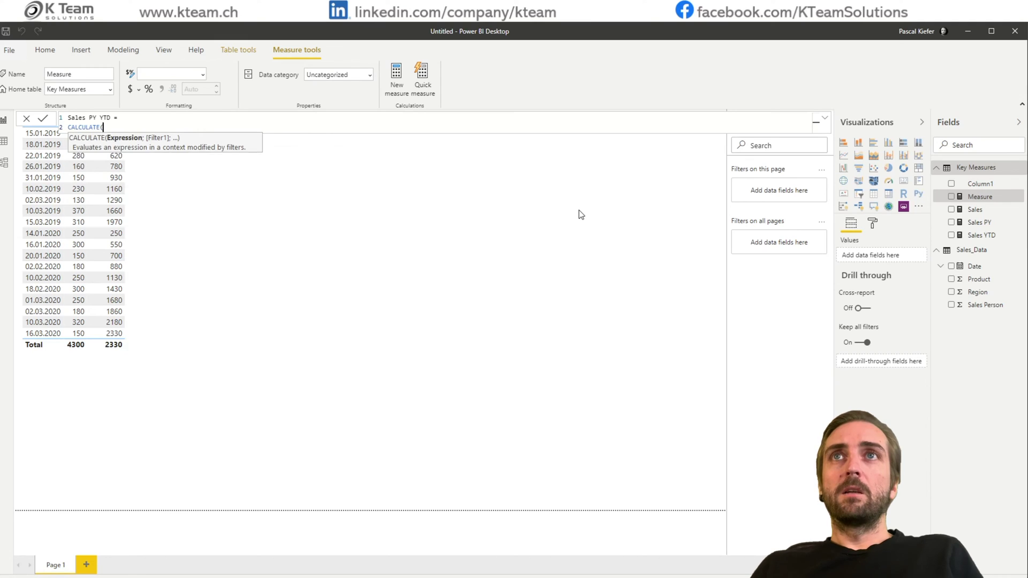
{"action": "type", "text": "sales"}
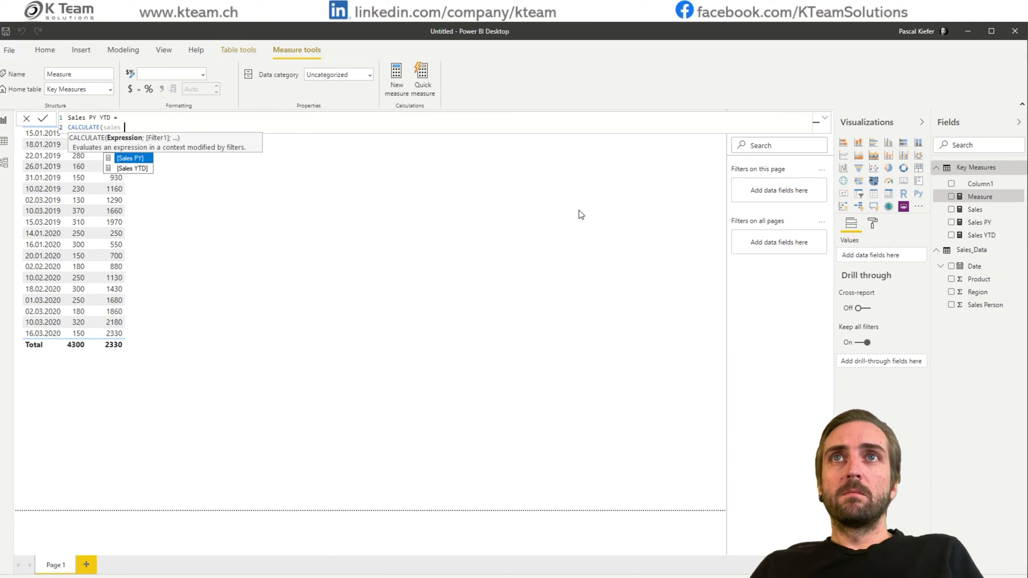
{"action": "key", "text": "Tab"}
{"action": "type", "text": ";"}
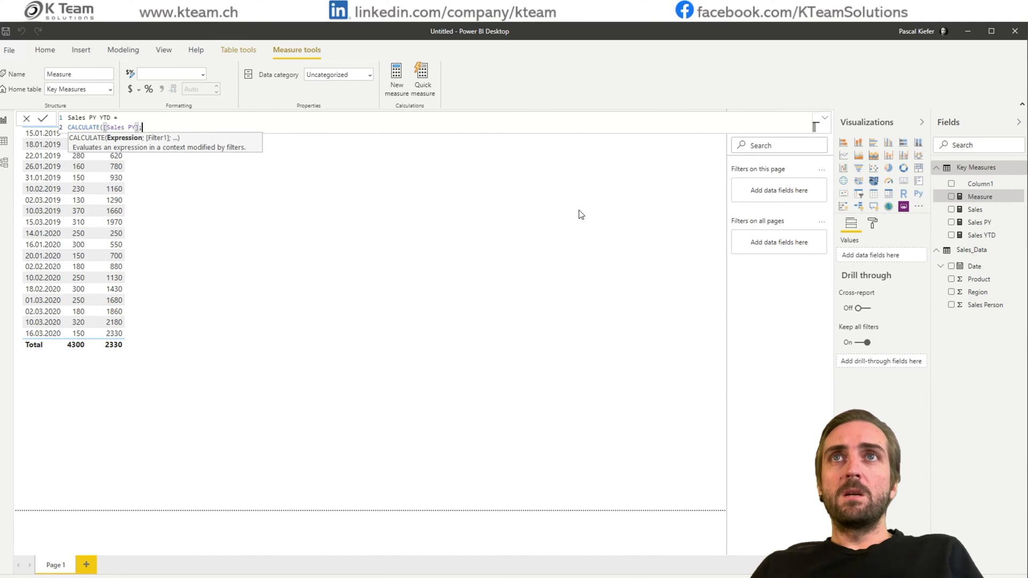
{"action": "type", "text": "ytd"}
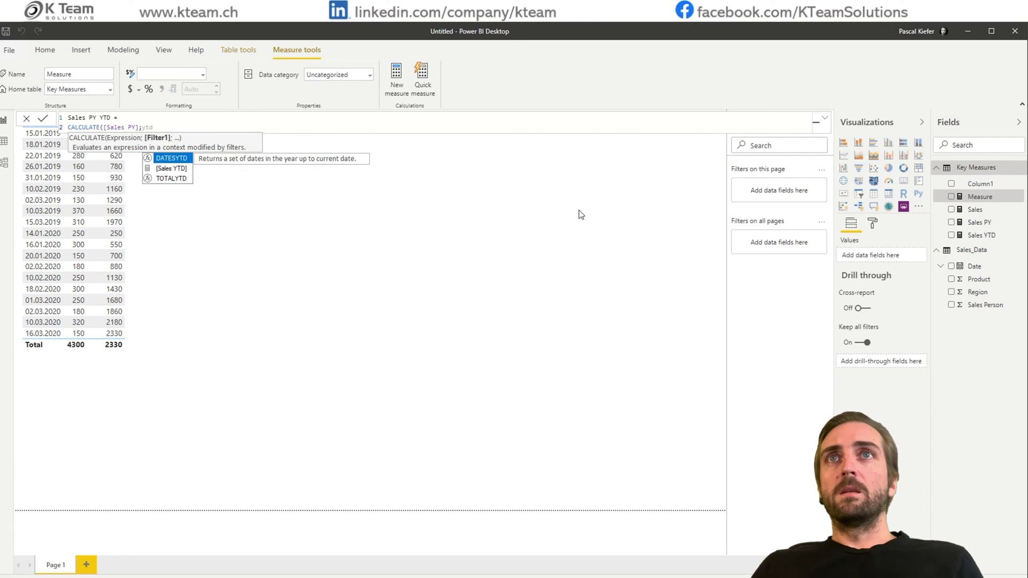
{"action": "key", "text": "Tab"}
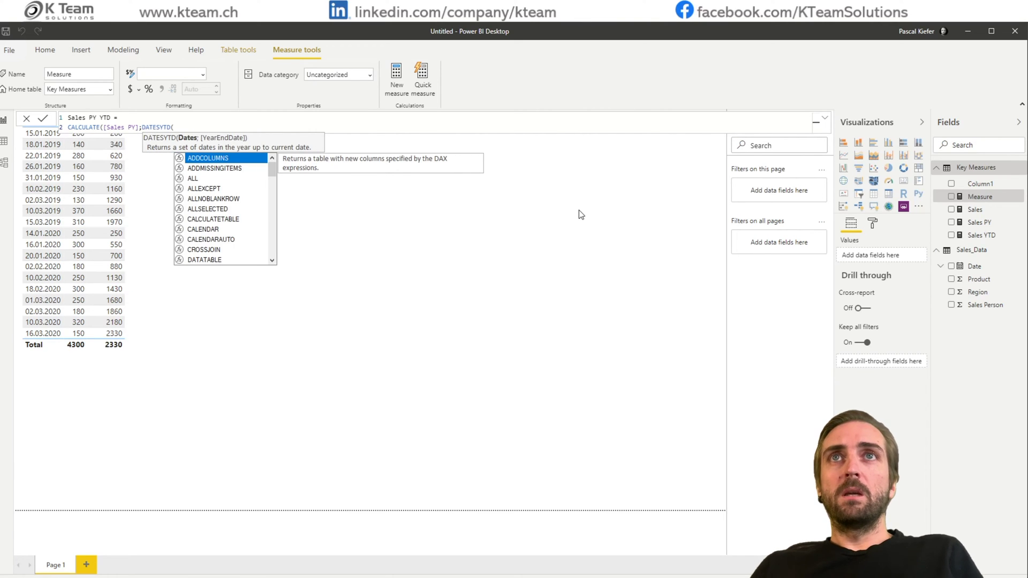
{"action": "type", "text": "date"}
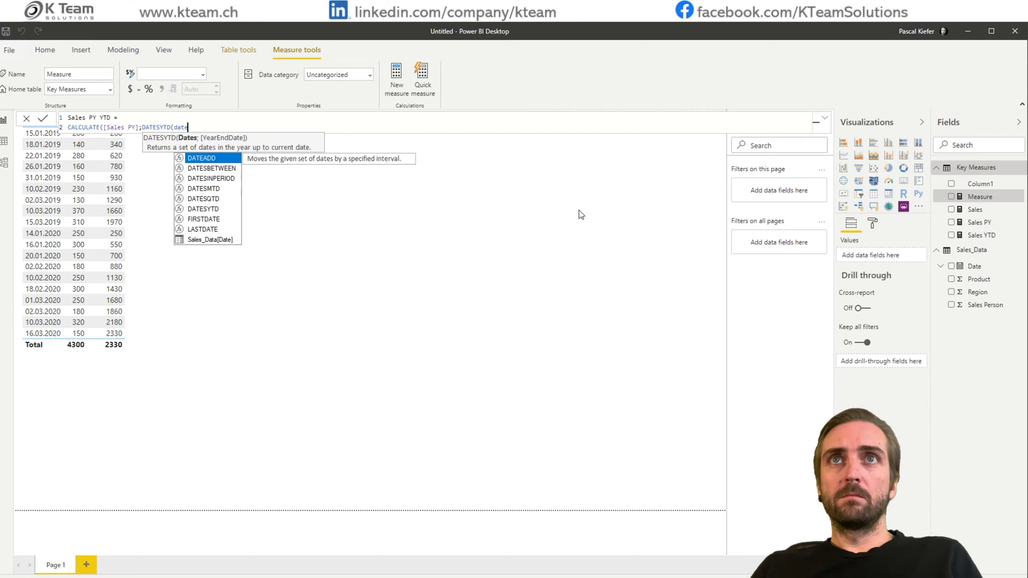
{"action": "key", "text": "Down"}
{"action": "key", "text": "Down"}
{"action": "key", "text": "Down"}
{"action": "key", "text": "Down"}
{"action": "key", "text": "Down"}
{"action": "key", "text": "Down"}
{"action": "key", "text": "Tab"}
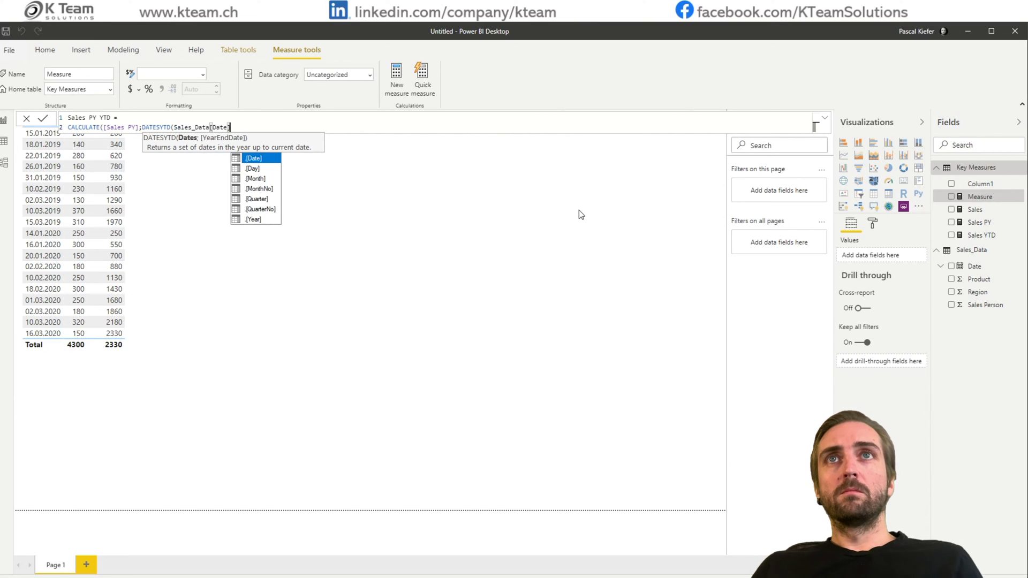
{"action": "type", "text": "))"}
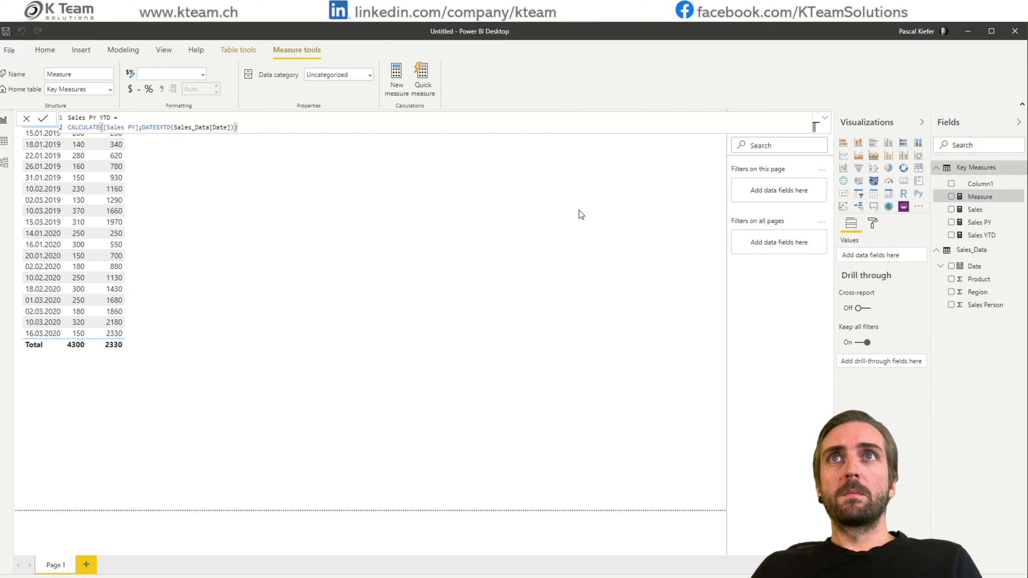
{"action": "key", "text": "Return"}
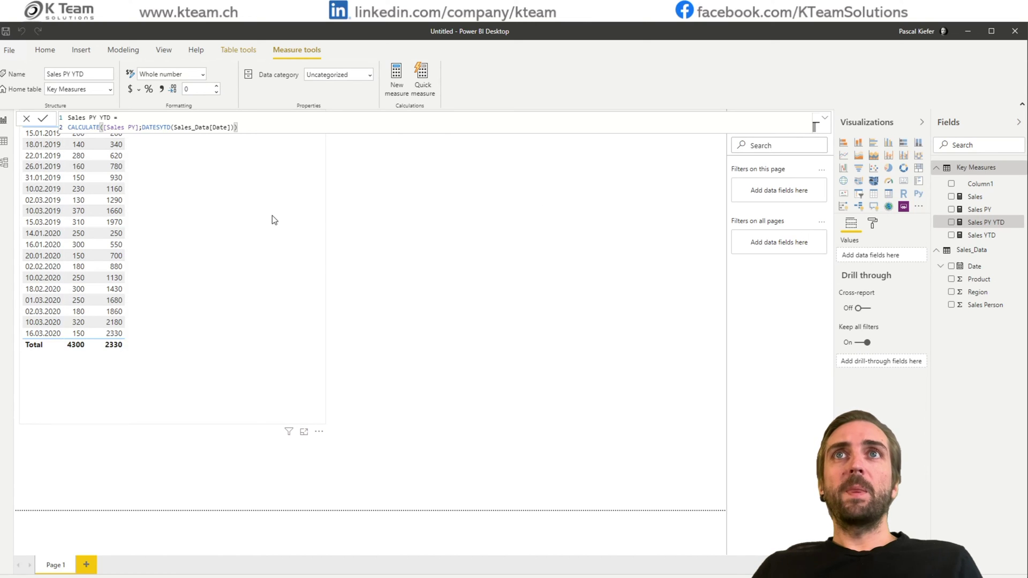
Step: Add Sales PY and Sales PY YTD columns (both totalling 1970) to the table, then open Get data
{"action": "left_click", "coordinate": [261, 215]}
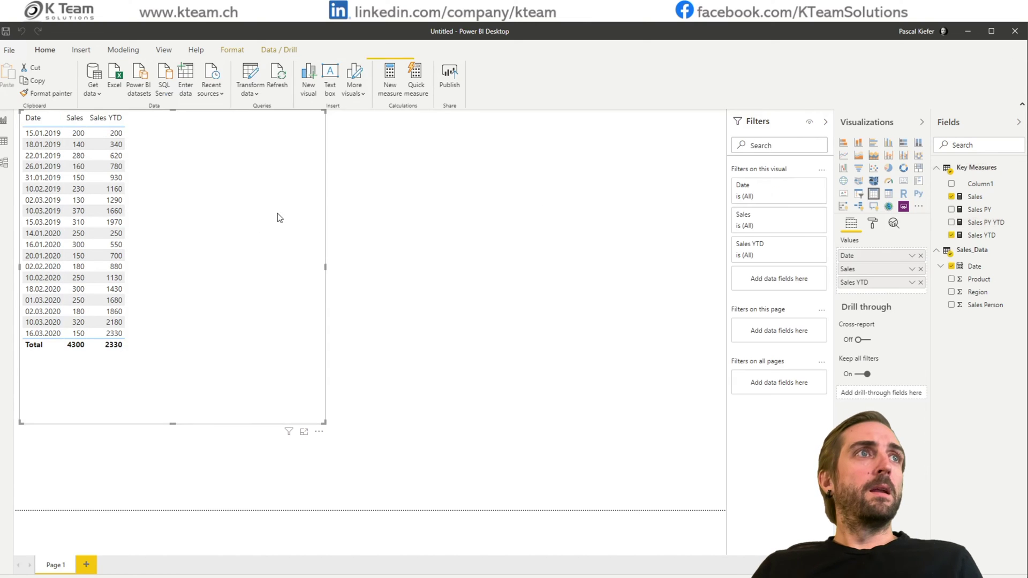
{"action": "left_click", "coordinate": [951, 209]}
{"action": "left_click", "coordinate": [951, 222]}
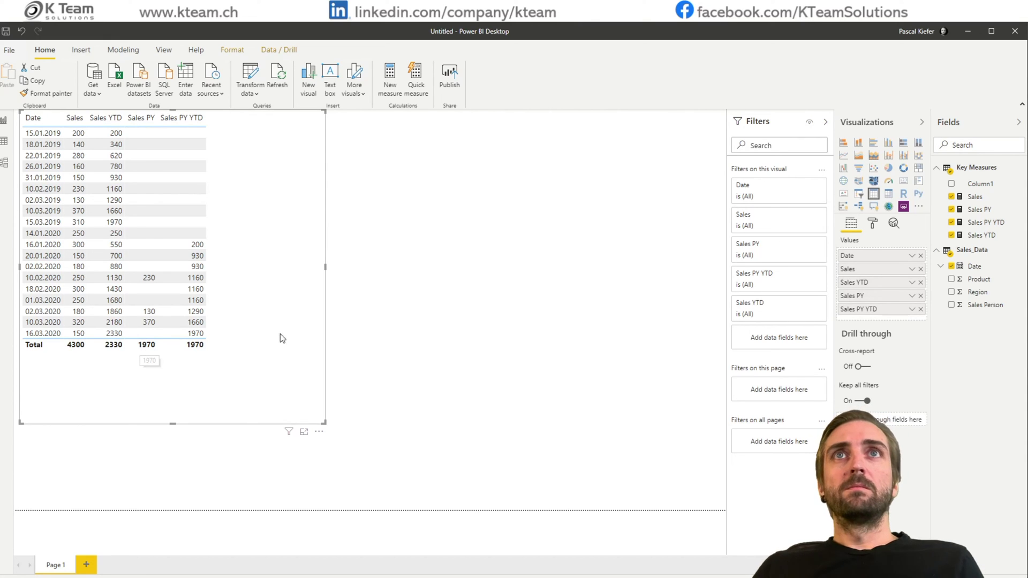
{"action": "left_click", "coordinate": [98, 95]}
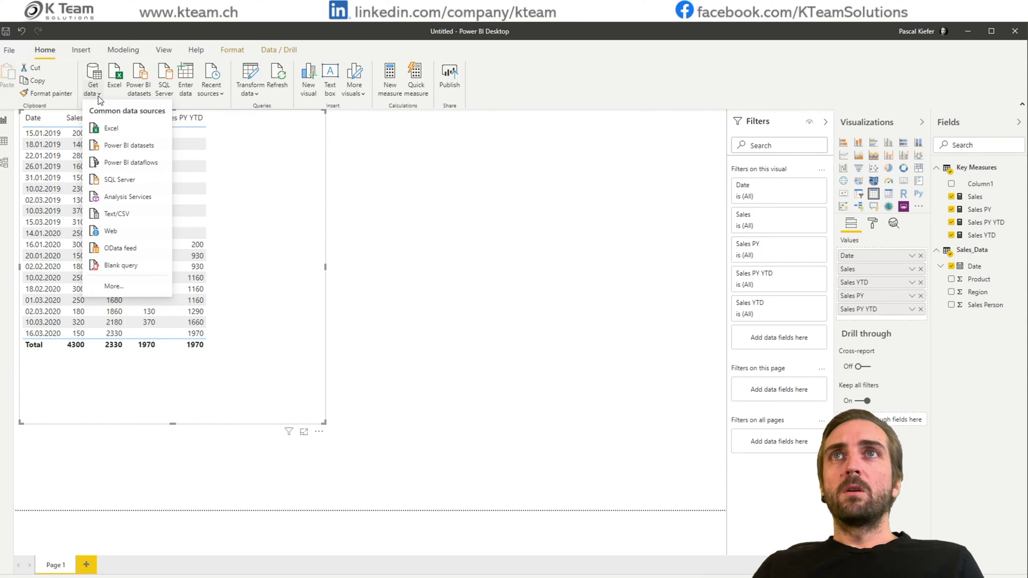
Step: Create a blank query and replace its M code with the saved calendar-generating code
{"action": "left_click", "coordinate": [130, 266]}
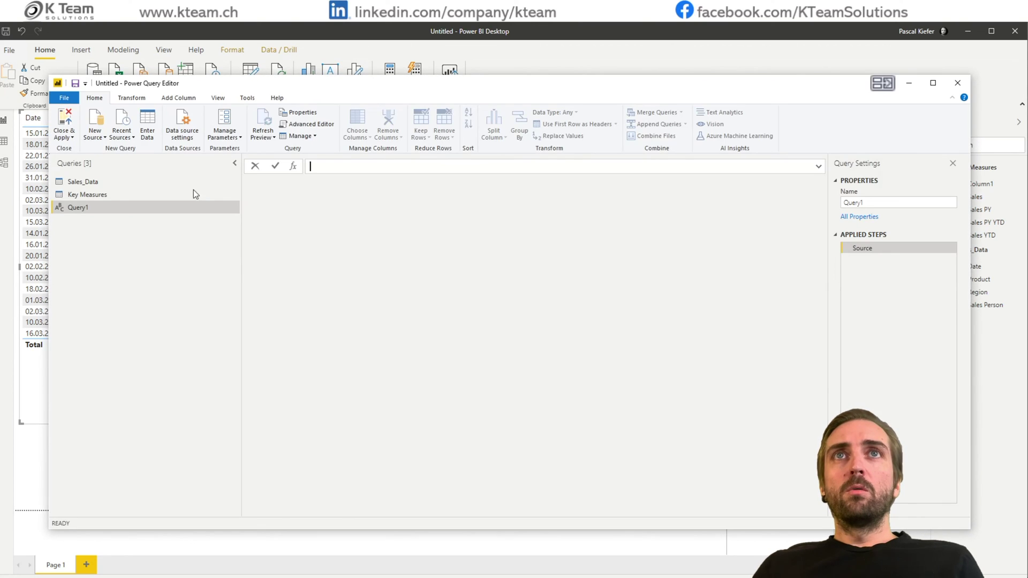
{"action": "left_click", "coordinate": [310, 125]}
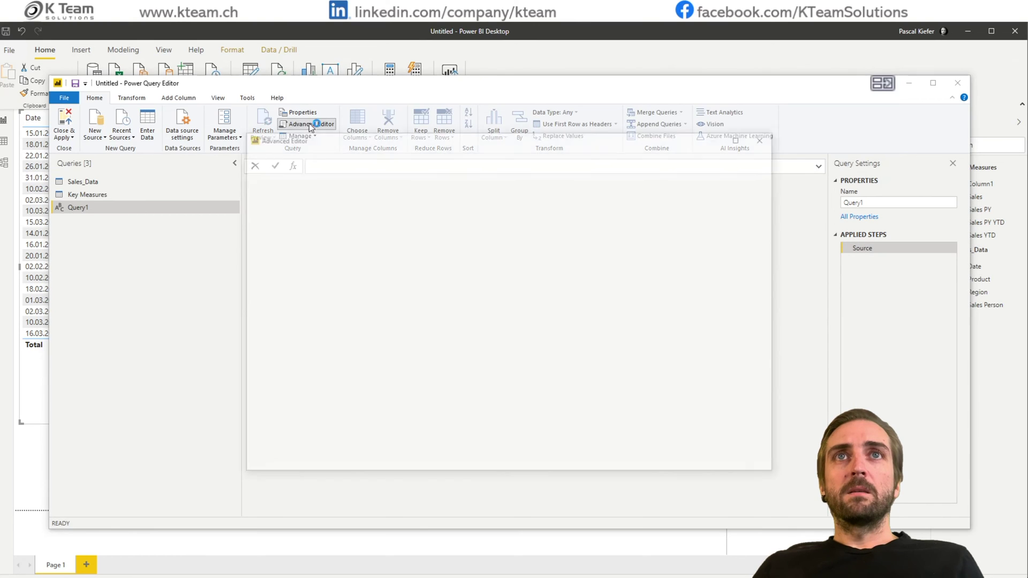
{"action": "left_click_drag", "start_coordinate": [341, 221], "coordinate": [262, 201]}
{"action": "key", "text": "ctrl+a"}
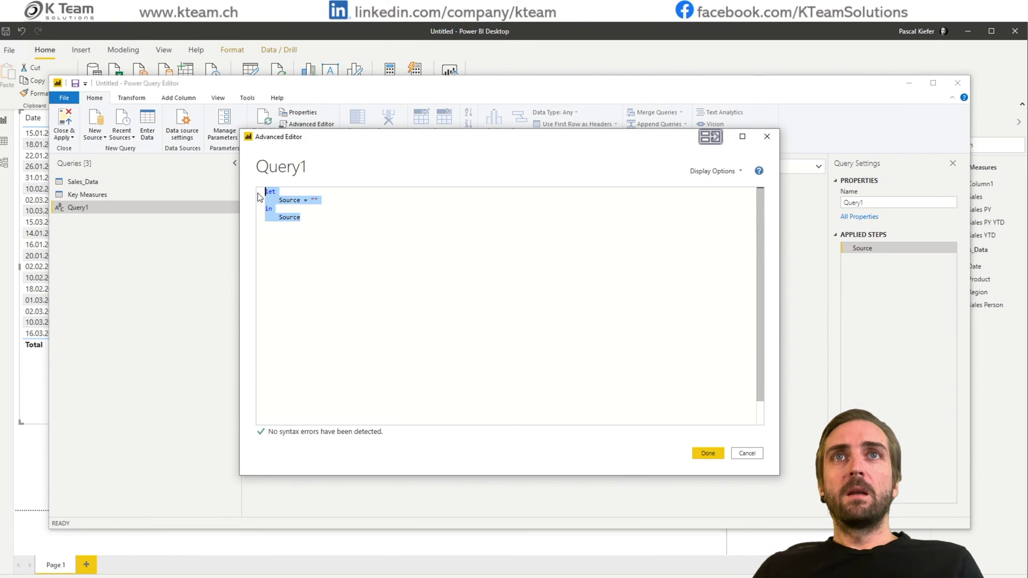
{"action": "key", "text": "Delete"}
{"action": "key", "text": "super+v"}
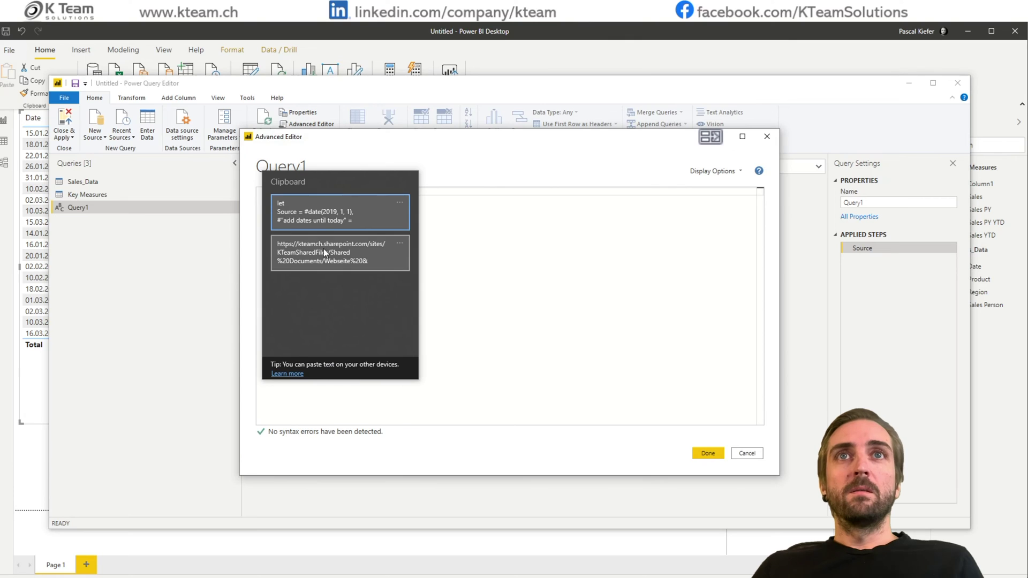
{"action": "left_click", "coordinate": [319, 213]}
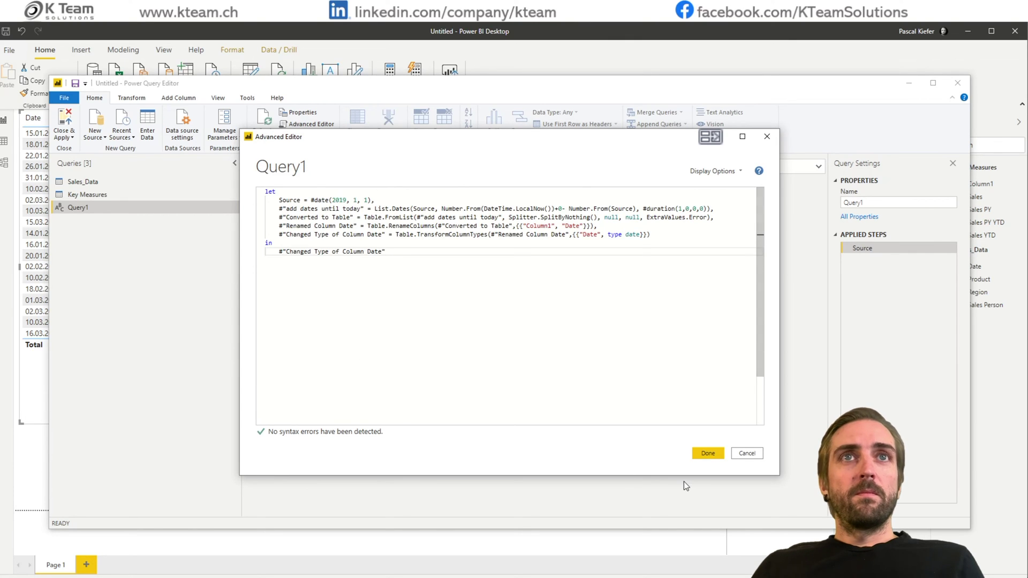
{"action": "left_click", "coordinate": [710, 456]}
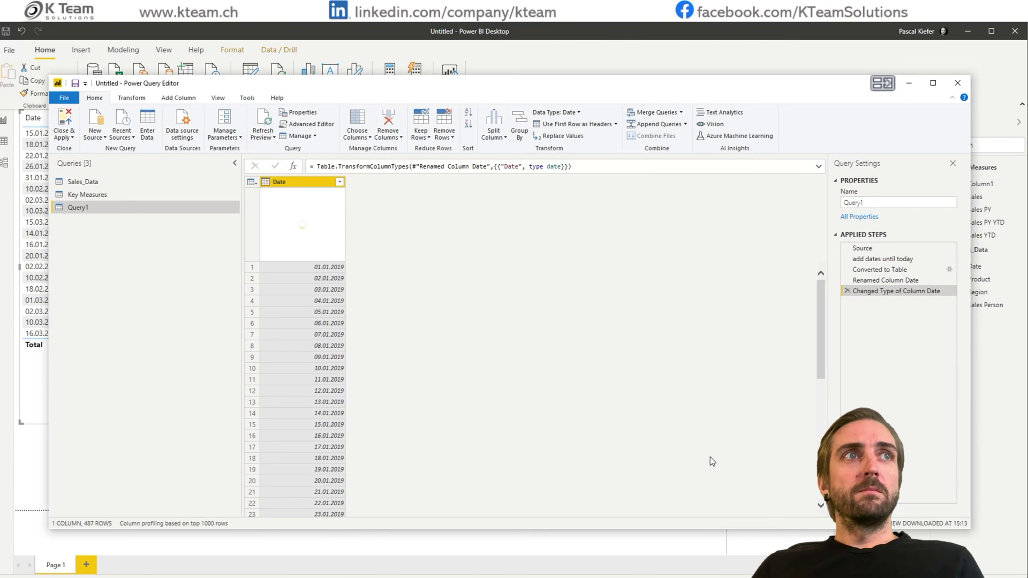
Step: Rename the query to Calendar with a calendar emoji and load it into the report
{"action": "left_click", "coordinate": [850, 203]}
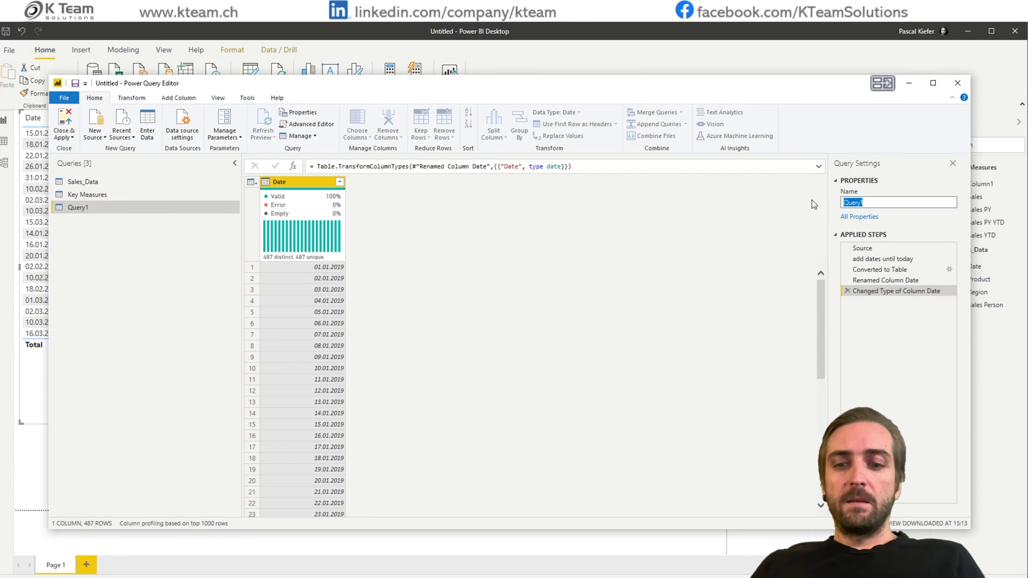
{"action": "type", "text": "Cale"}
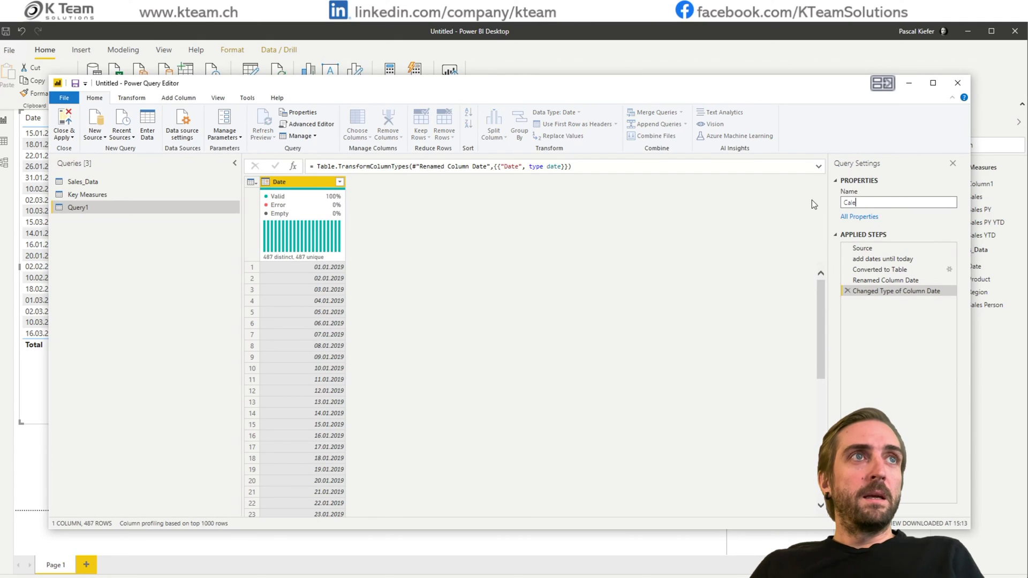
{"action": "type", "text": "ndar"}
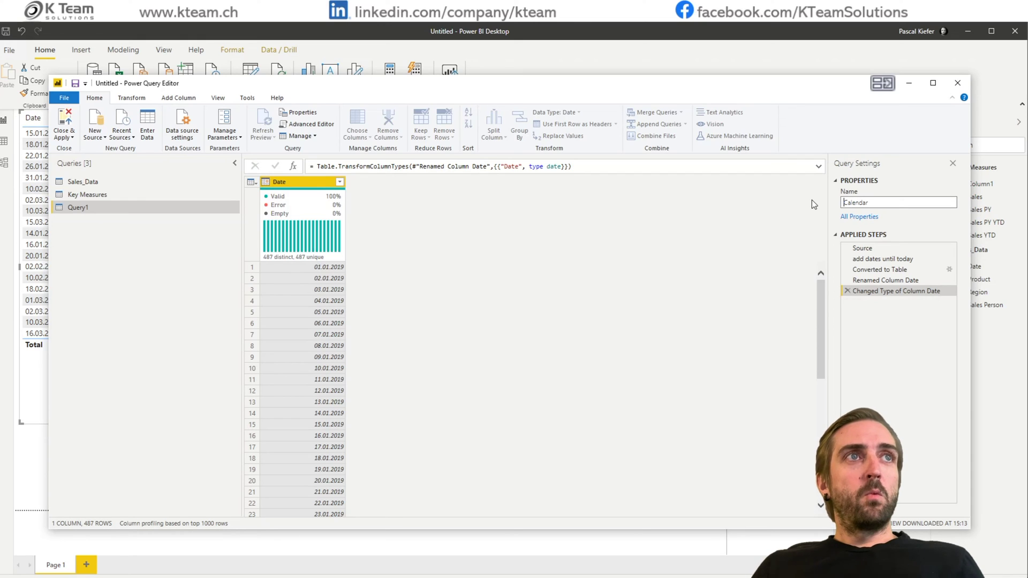
{"action": "key", "text": "super+period"}
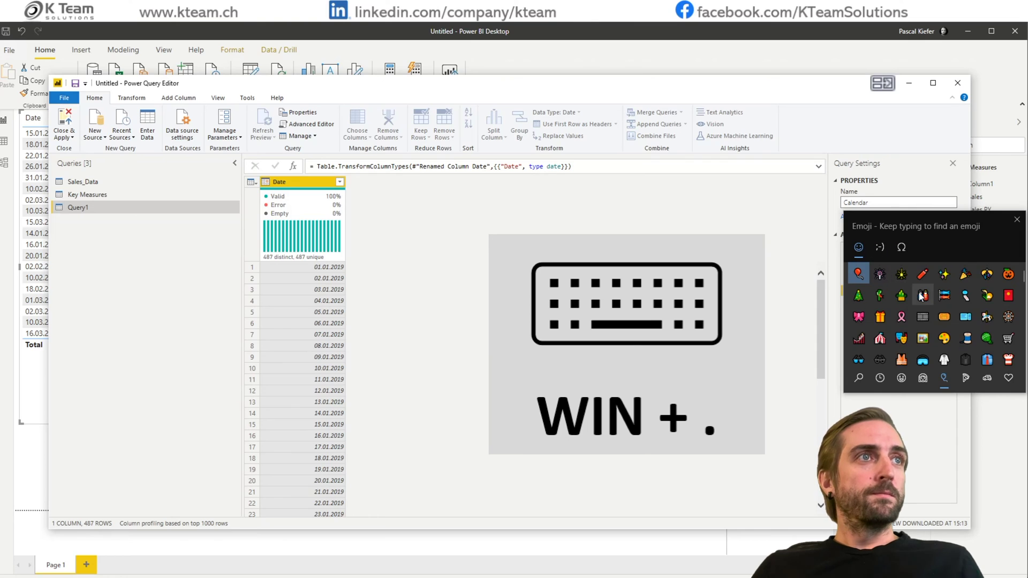
{"action": "scroll", "coordinate": [917, 291], "scroll_direction": "down", "scroll_amount": 5}
{"action": "scroll", "coordinate": [918, 292], "scroll_direction": "down", "scroll_amount": 10}
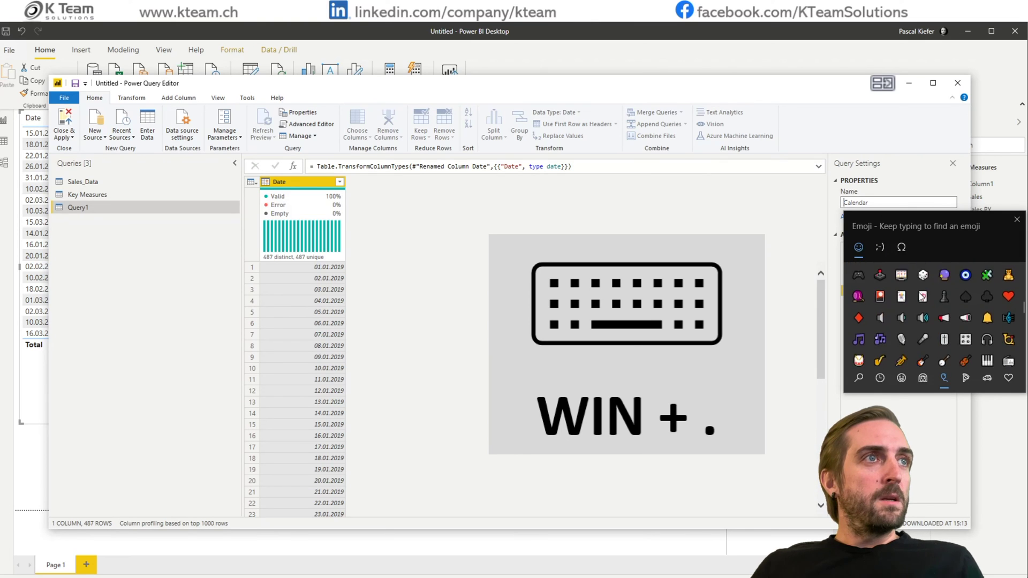
{"action": "scroll", "coordinate": [920, 296], "scroll_direction": "down", "scroll_amount": 10}
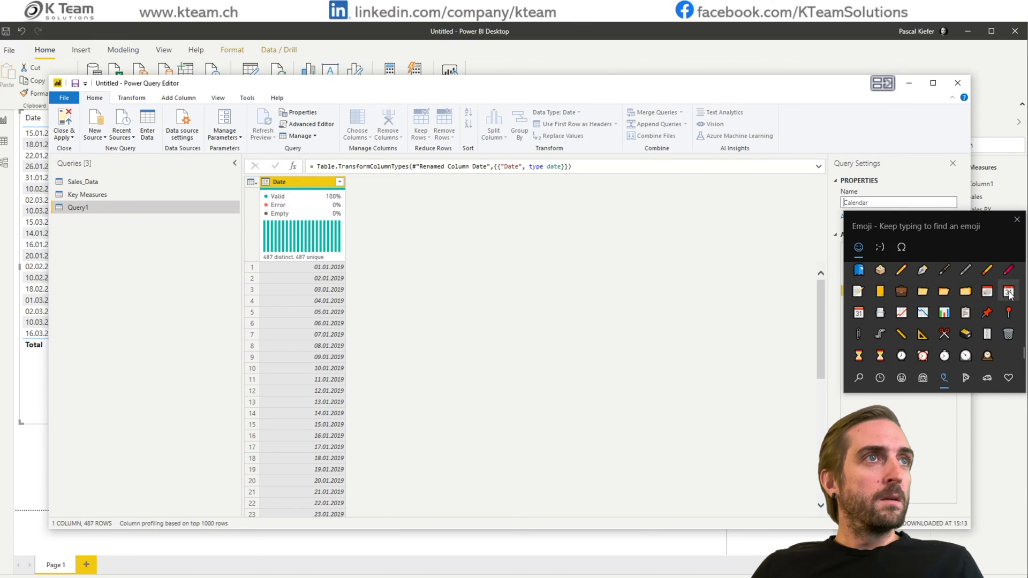
{"action": "left_click", "coordinate": [1007, 292]}
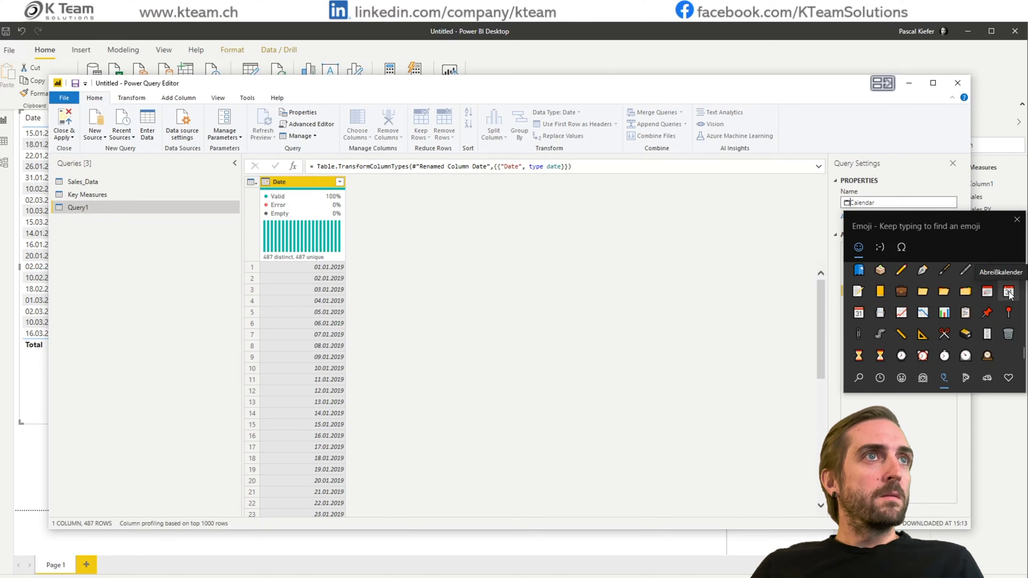
{"action": "left_click", "coordinate": [1017, 219]}
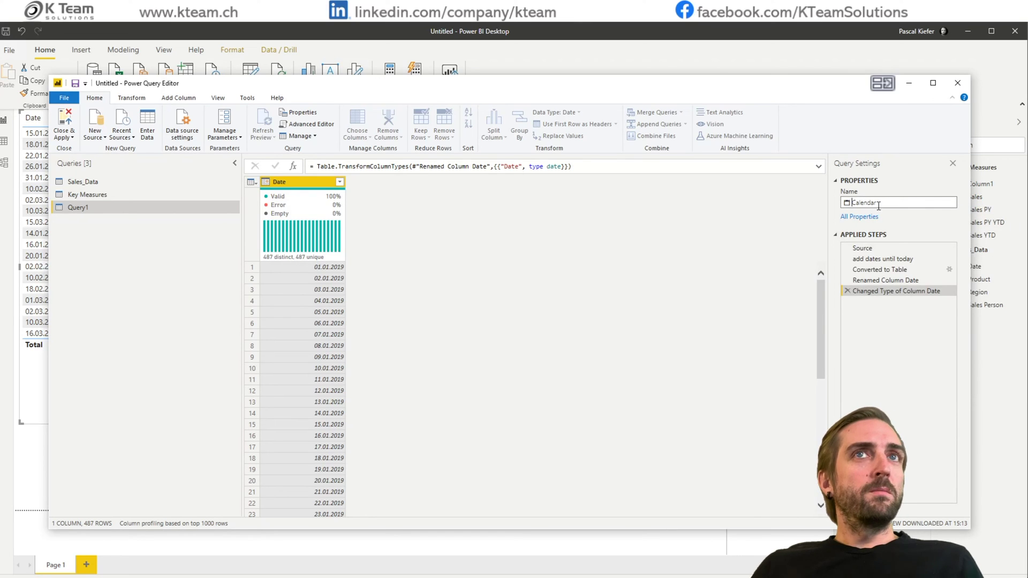
{"action": "left_click", "coordinate": [63, 122]}
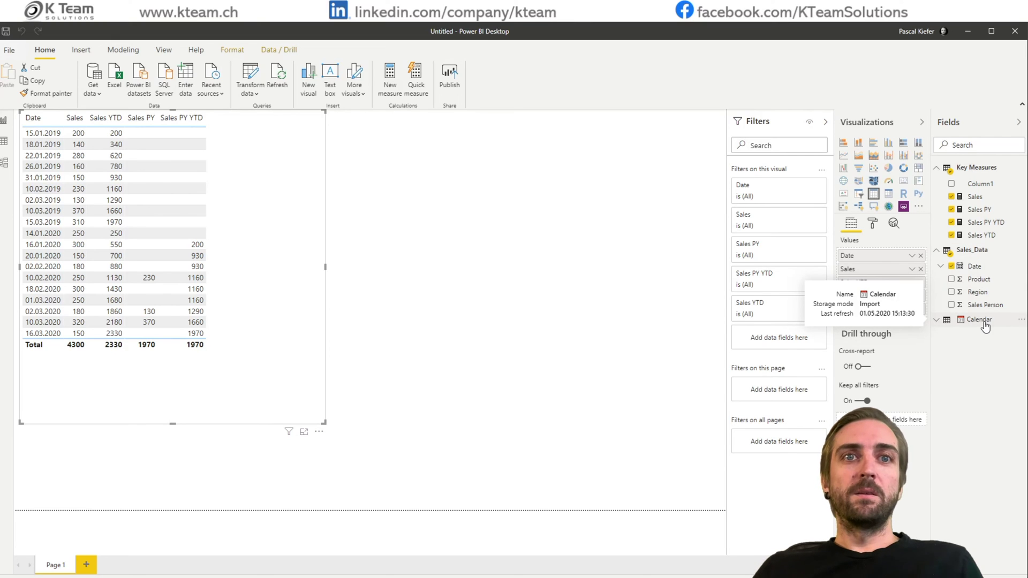
Step: In Model view, arrange the cards: Calendar above Sales_Data, with Key Measures beside Calendar
{"action": "left_click", "coordinate": [4, 164]}
{"action": "left_click_drag", "start_coordinate": [230, 143], "coordinate": [621, 151]}
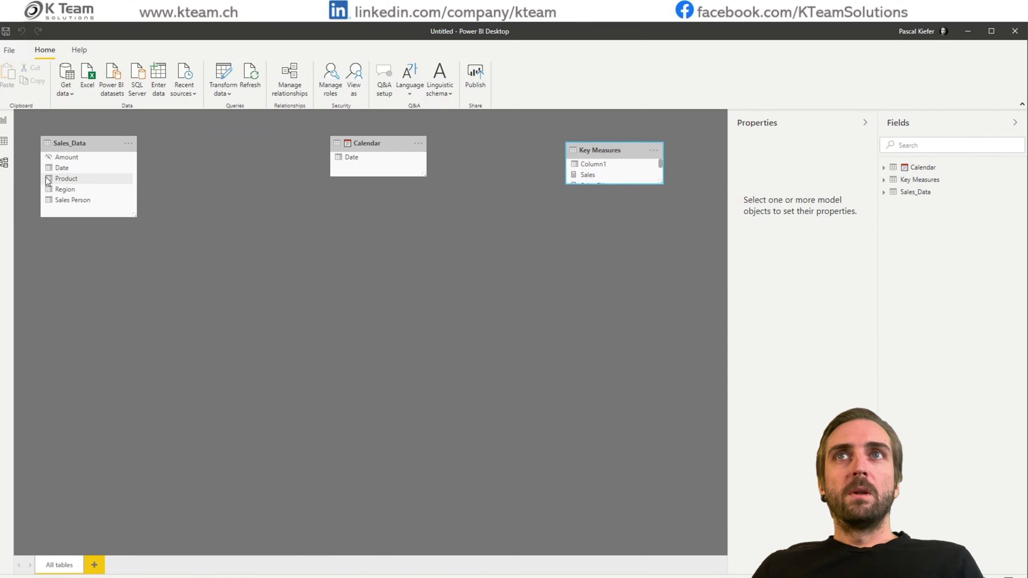
{"action": "left_click_drag", "start_coordinate": [71, 142], "coordinate": [210, 242]}
{"action": "left_click", "coordinate": [367, 140]}
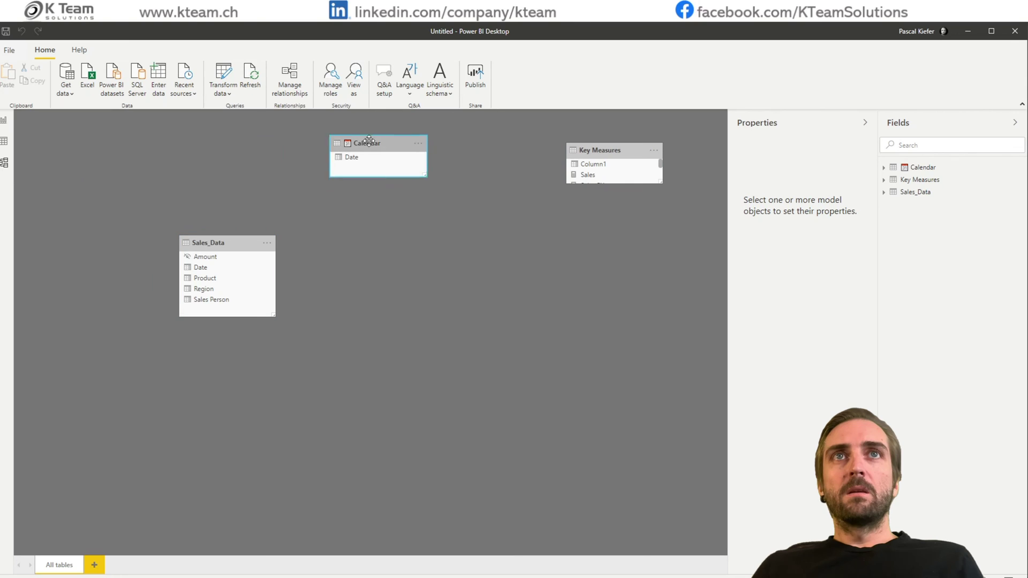
{"action": "left_click_drag", "start_coordinate": [368, 140], "coordinate": [201, 271]}
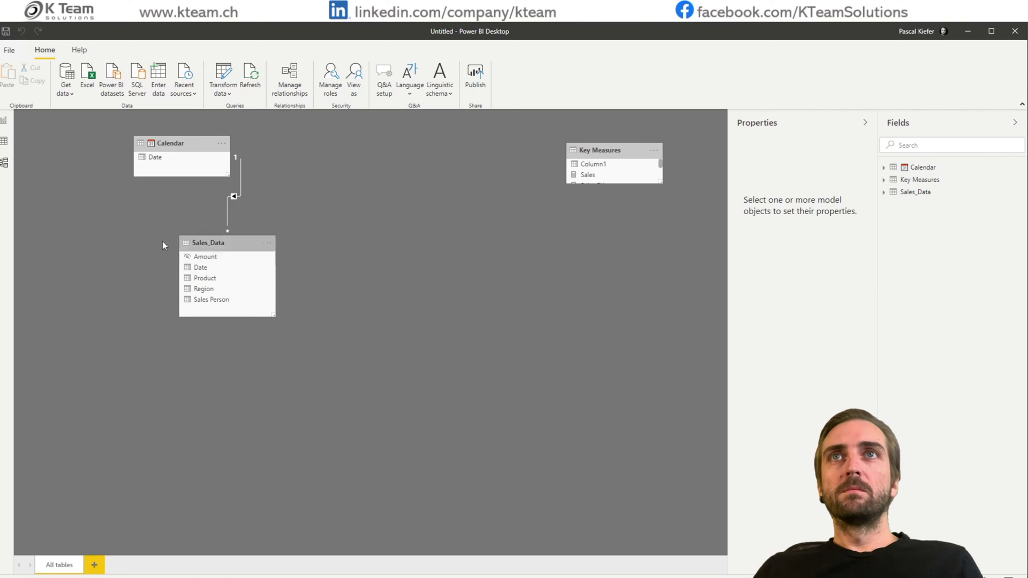
Step: Back on the report page, copy the Sales PY measure's formula
{"action": "left_click", "coordinate": [5, 121]}
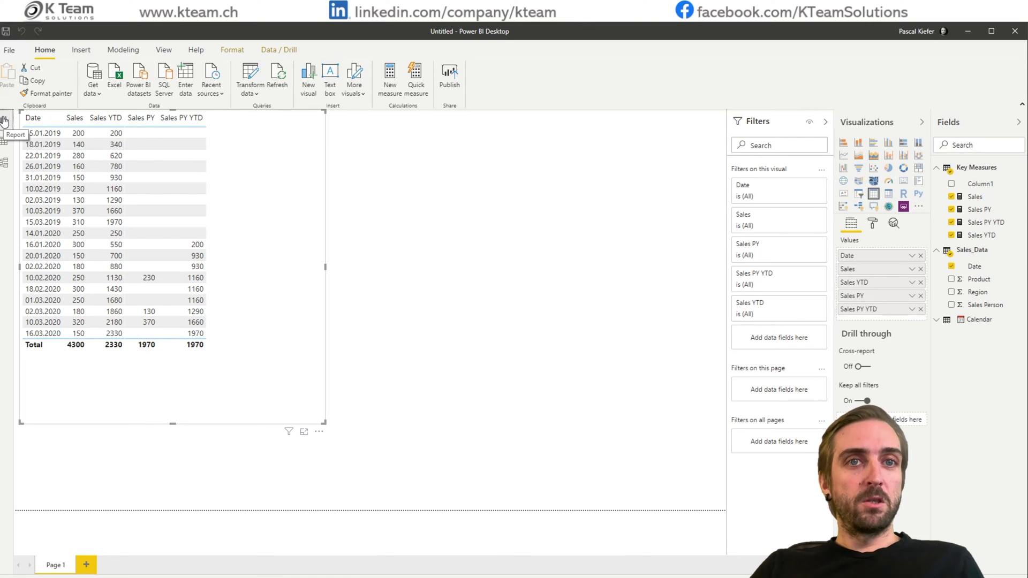
{"action": "left_click", "coordinate": [382, 143]}
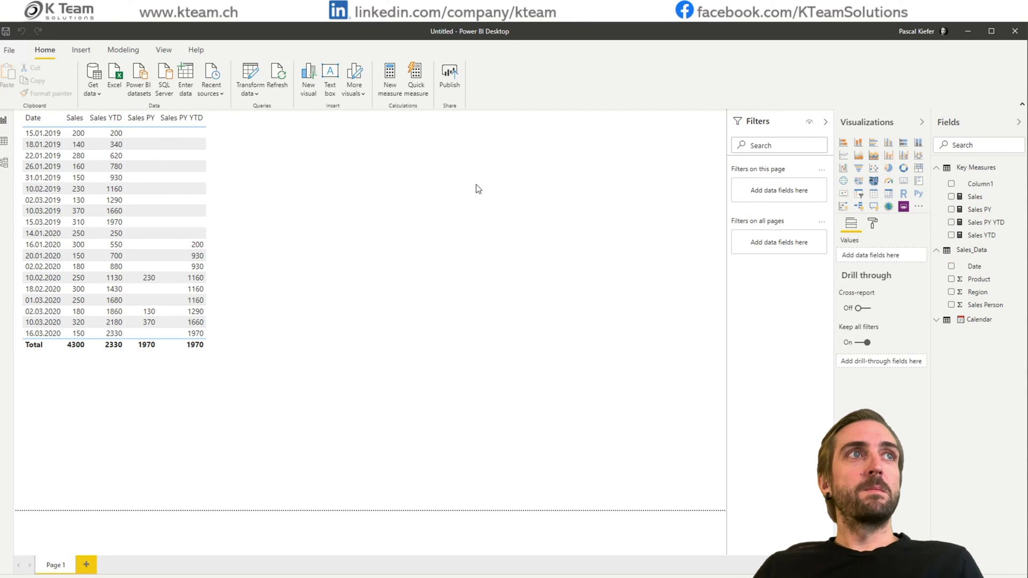
{"action": "left_click", "coordinate": [980, 198]}
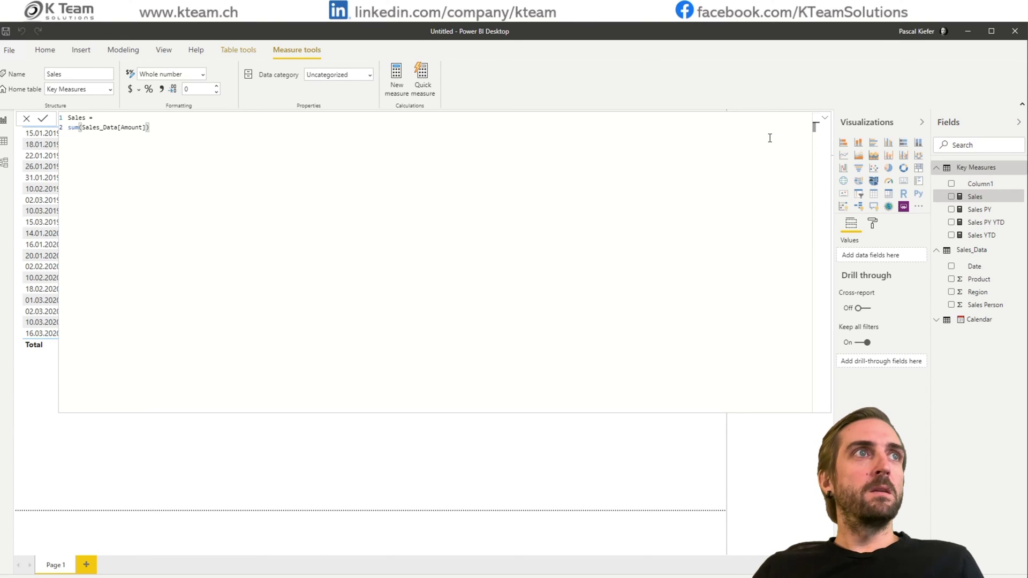
{"action": "left_click", "coordinate": [992, 212]}
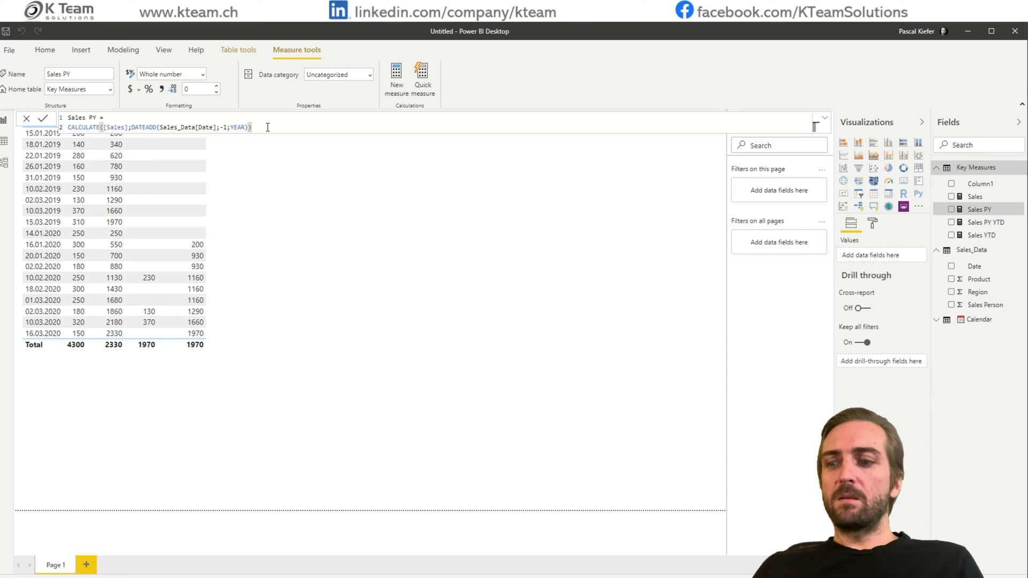
{"action": "key", "text": "ctrl+a"}
{"action": "key", "text": "ctrl+c"}
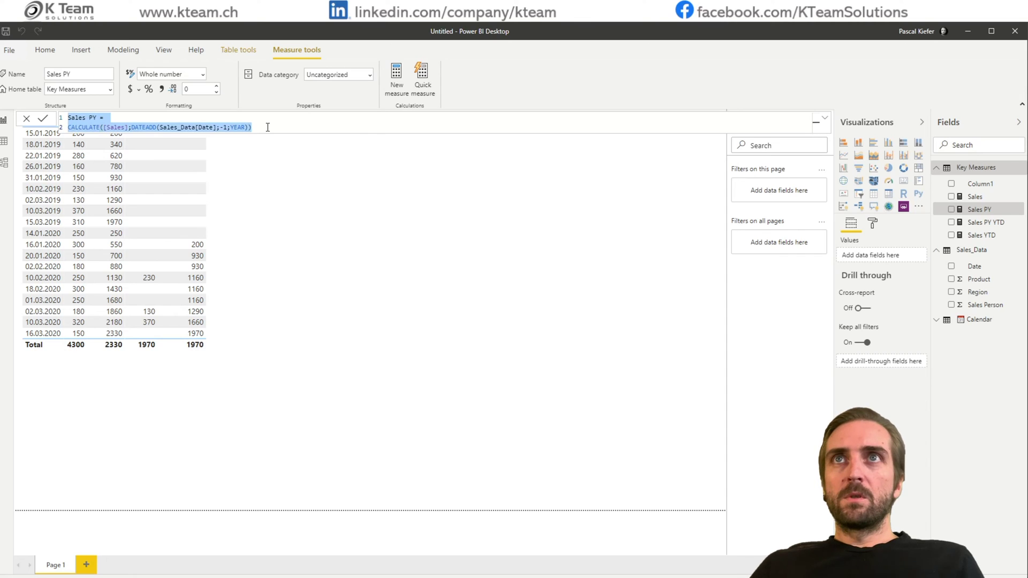
{"action": "left_click", "coordinate": [976, 212]}
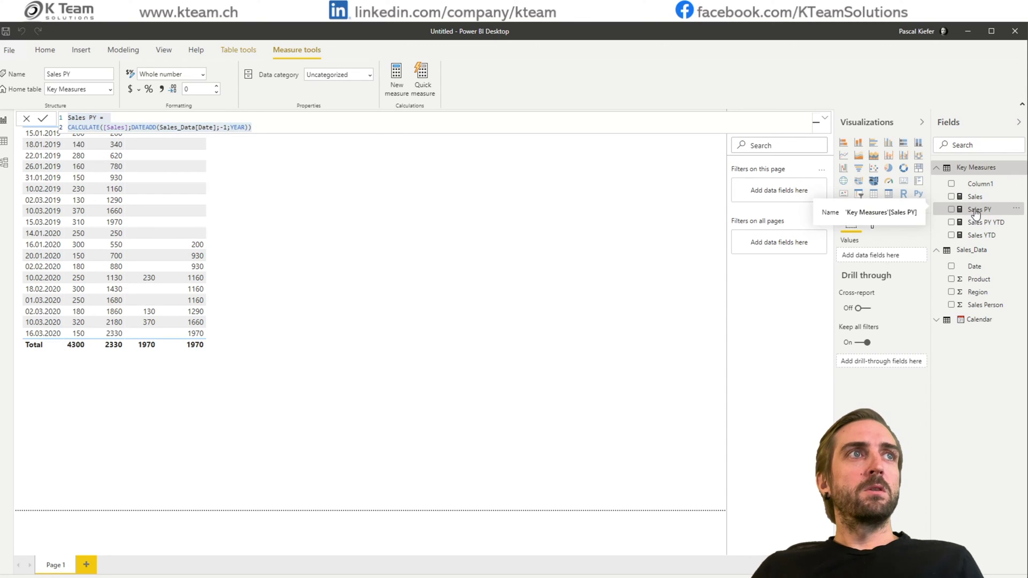
{"action": "left_click", "coordinate": [454, 147]}
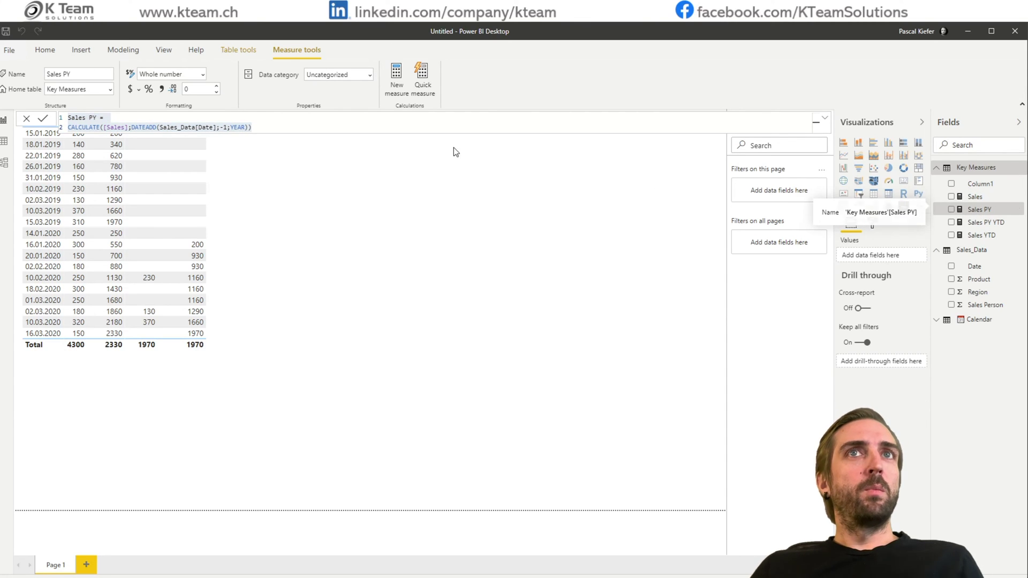
Step: Paste it into a new Key Measures measure named Sales PY NEW
{"action": "right_click", "coordinate": [978, 212]}
{"action": "left_click", "coordinate": [979, 236]}
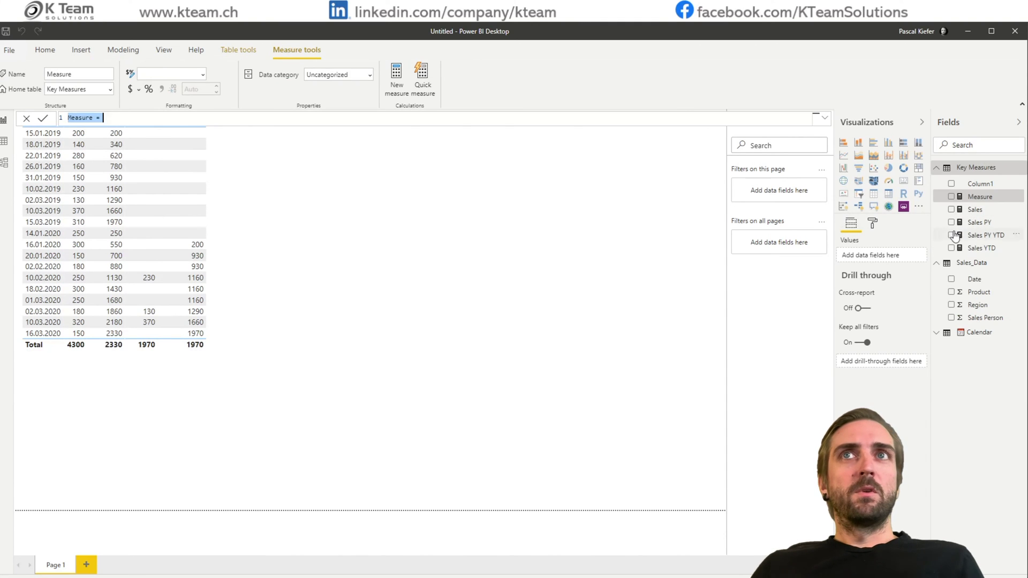
{"action": "key", "text": "ctrl+v"}
{"action": "left_click", "coordinate": [97, 118]}
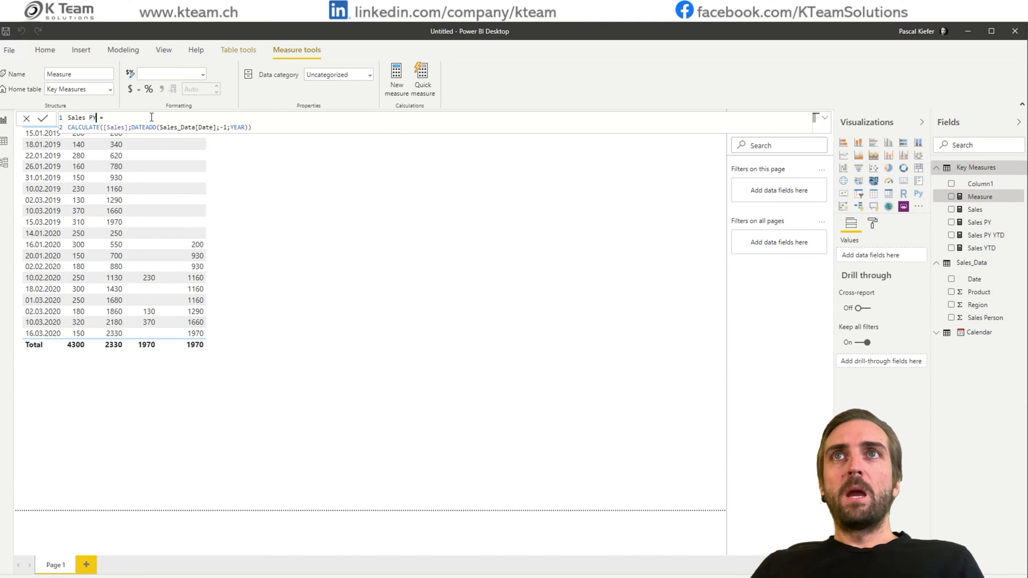
{"action": "type", "text": "NEW"}
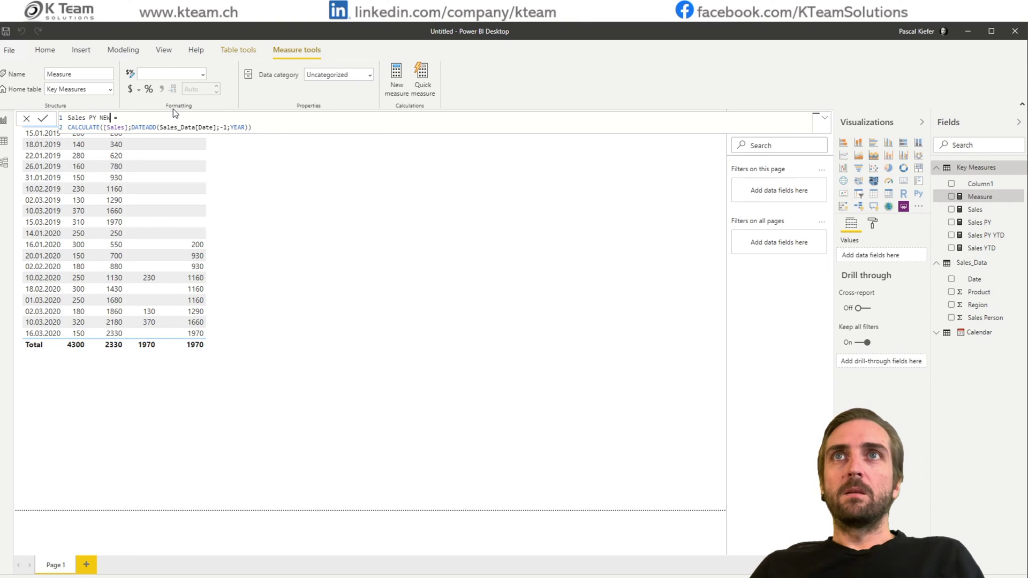
Step: Replace Sales_Data[Date] with 'Calendar'[Date] inside DATEADD and commit the measure
{"action": "key", "text": "Down"}
{"action": "key", "text": "Right"}
{"action": "key", "text": "Right"}
{"action": "key", "text": "Right"}
{"action": "key", "text": "Right"}
{"action": "key", "text": "Right"}
{"action": "key", "text": "Right"}
{"action": "key", "text": "Right"}
{"action": "key", "text": "Right"}
{"action": "key", "text": "Right"}
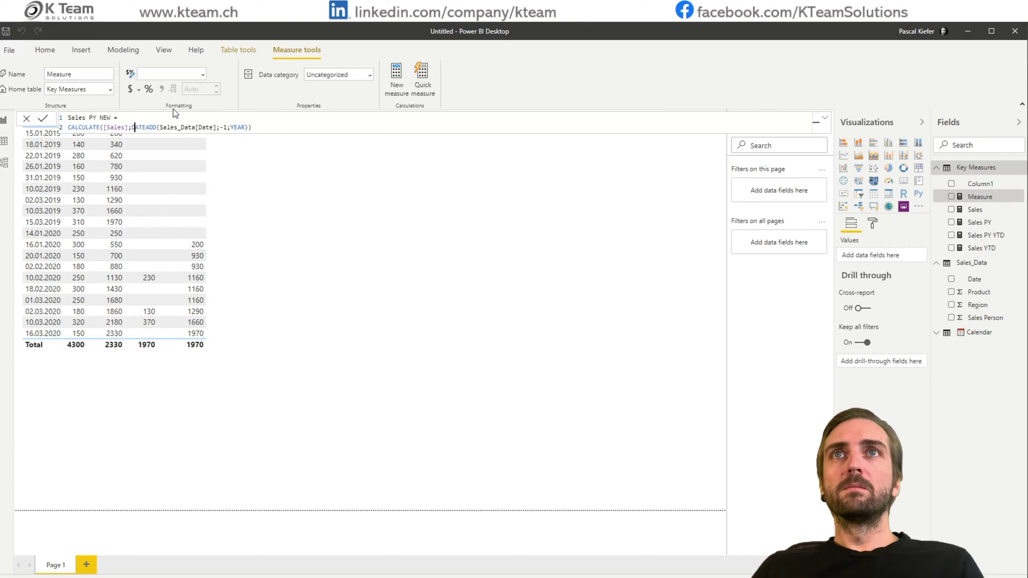
{"action": "key", "text": "Right"}
{"action": "key", "text": "Right"}
{"action": "key", "text": "Right"}
{"action": "key", "text": "Right"}
{"action": "key", "text": "shift+Right"}
{"action": "key", "text": "shift+Right"}
{"action": "key", "text": "shift+Right"}
{"action": "key", "text": "shift+Right"}
{"action": "key", "text": "shift+Right"}
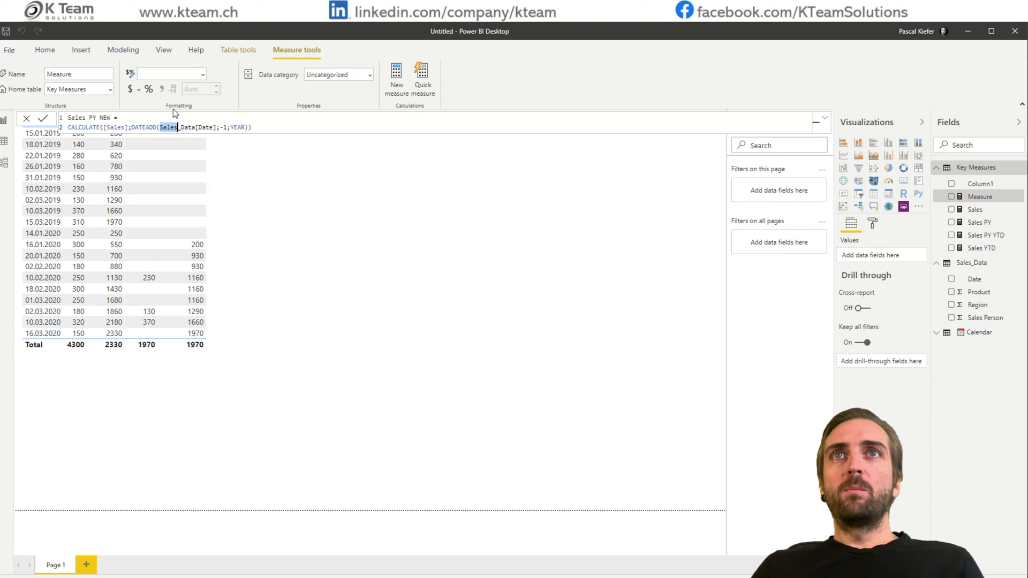
{"action": "key", "text": "shift+Right"}
{"action": "key", "text": "shift+Right"}
{"action": "key", "text": "shift+Right"}
{"action": "key", "text": "shift+Right"}
{"action": "key", "text": "shift+Right"}
{"action": "key", "text": "shift+Right"}
{"action": "key", "text": "shift+Right"}
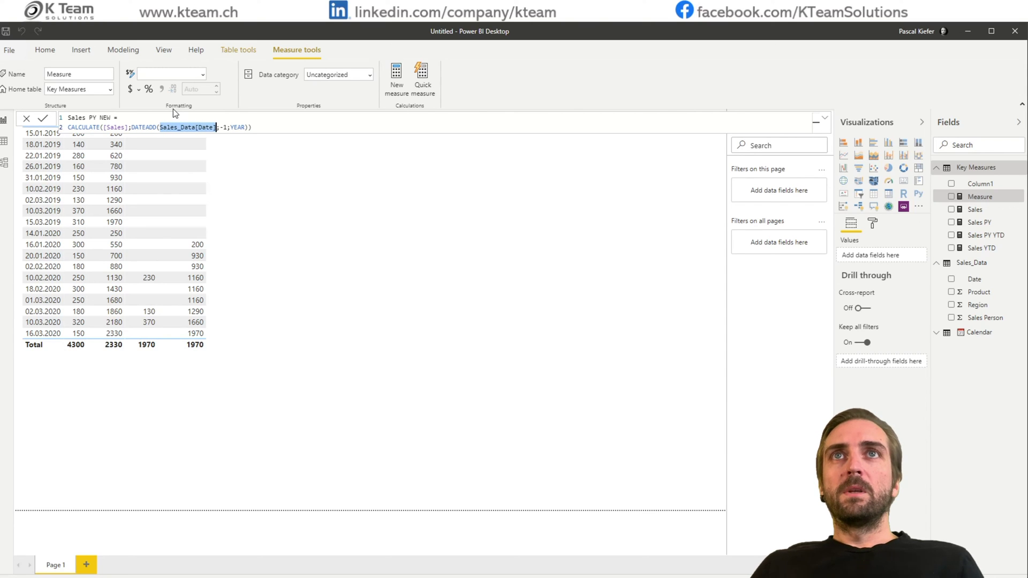
{"action": "type", "text": "ca"}
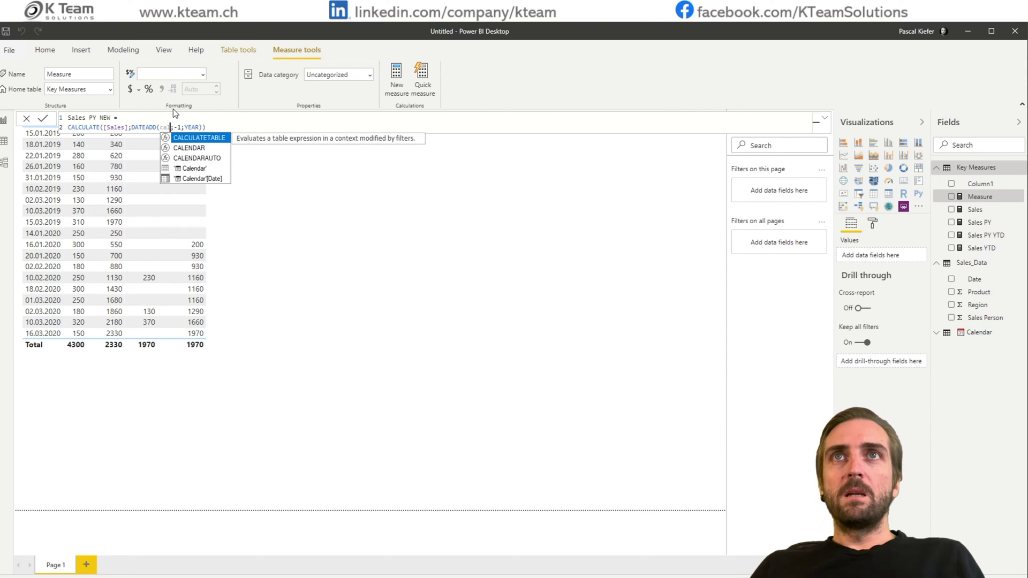
{"action": "key", "text": "Tab"}
{"action": "key", "text": "Right"}
{"action": "key", "text": "Right"}
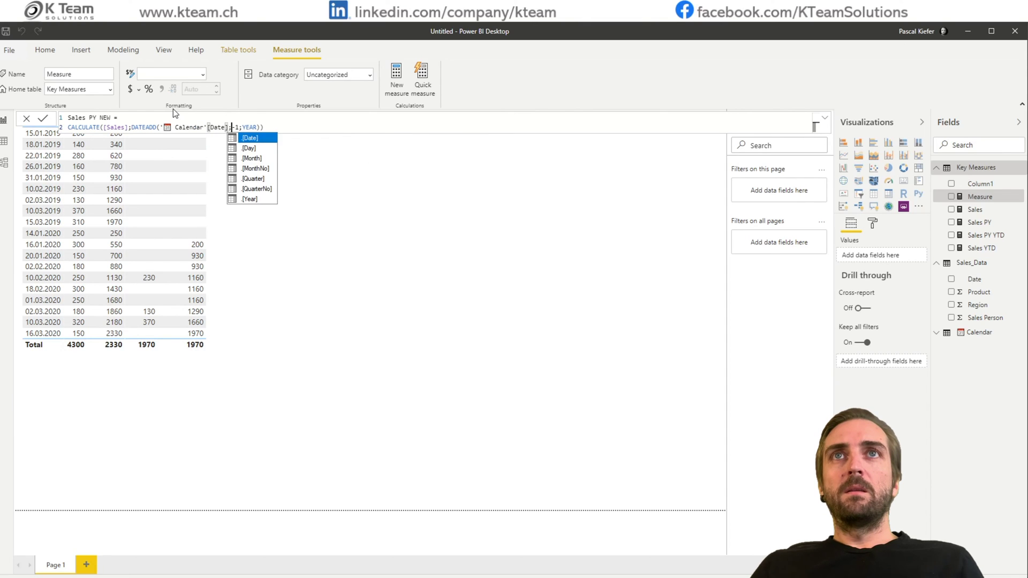
{"action": "key", "text": "Return"}
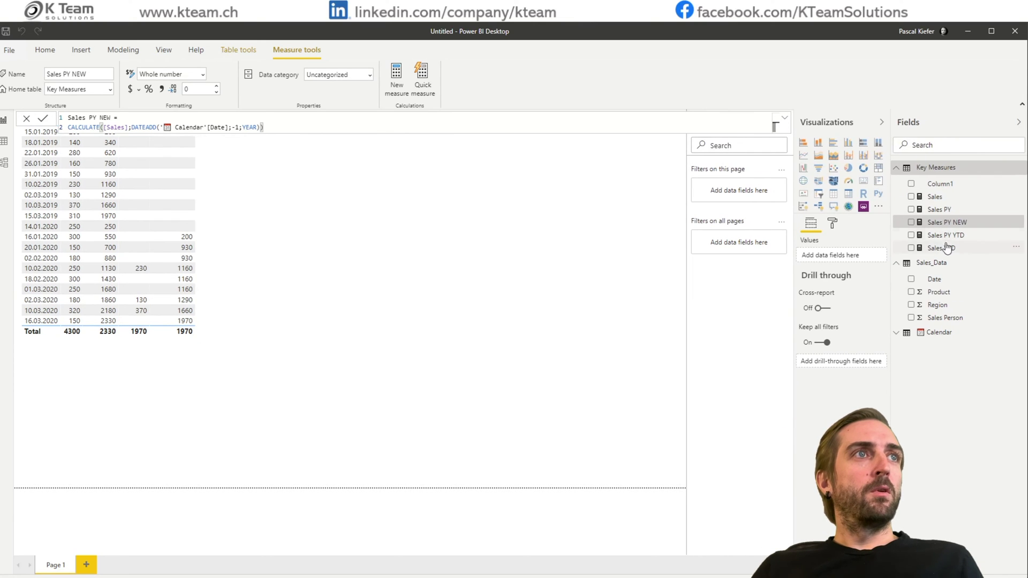
Step: Copy the Sales YTD formula into a new Key Measures measure named Sales YTD NEW
{"action": "left_click", "coordinate": [945, 248]}
{"action": "left_click", "coordinate": [261, 117]}
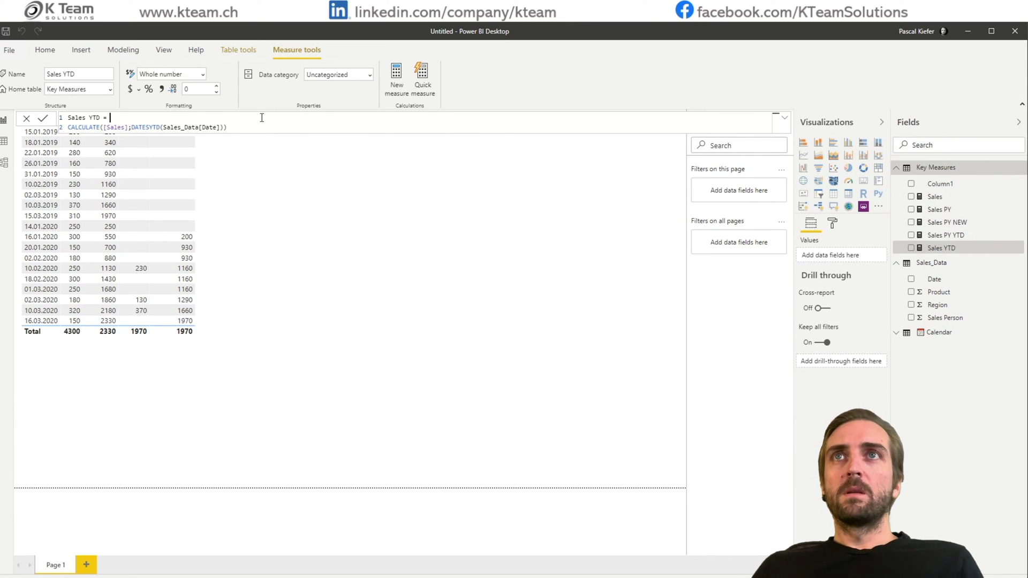
{"action": "key", "text": "ctrl+a"}
{"action": "key", "text": "ctrl+c"}
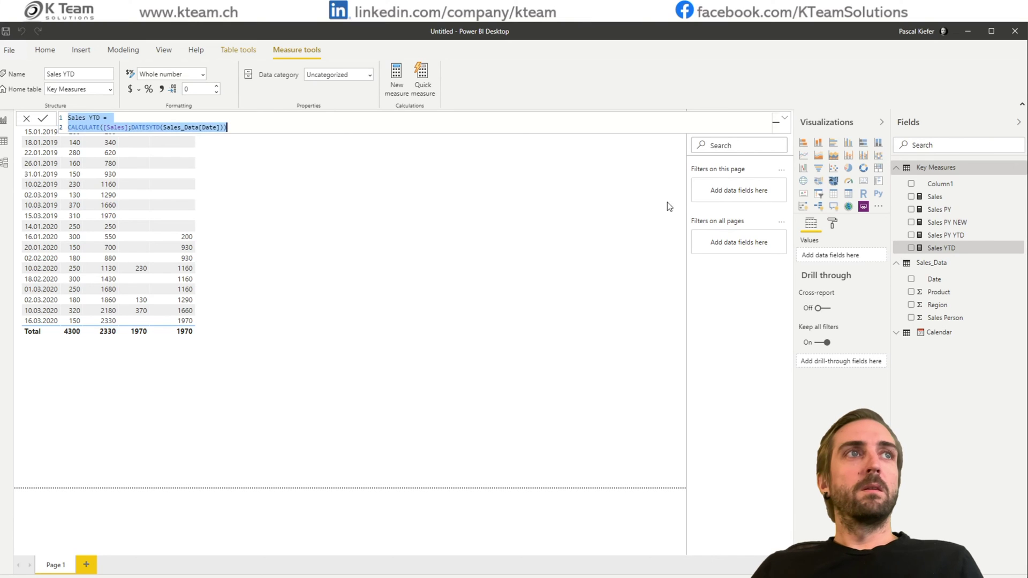
{"action": "key", "text": "Escape"}
{"action": "right_click", "coordinate": [935, 248]}
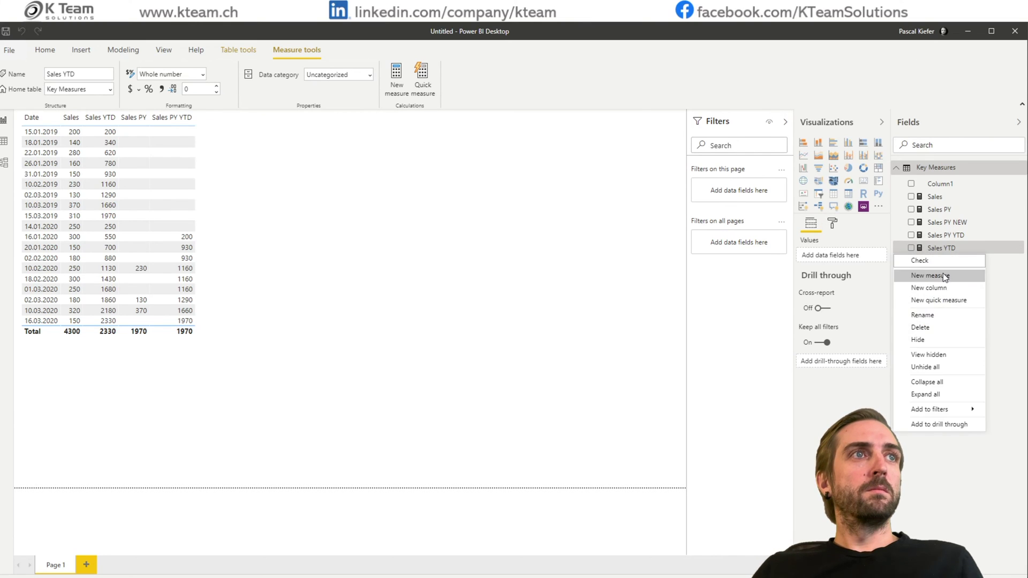
{"action": "left_click", "coordinate": [941, 274]}
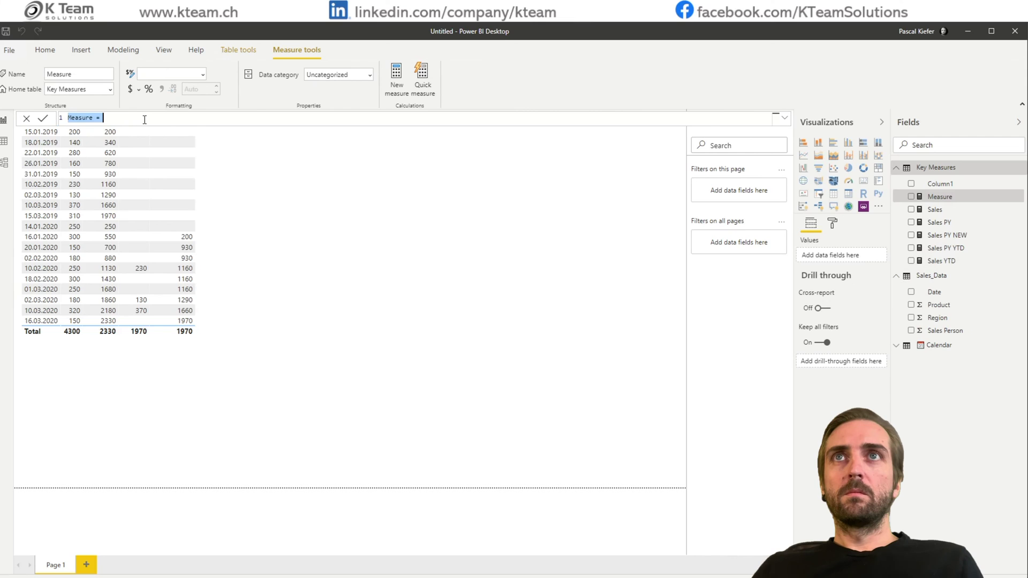
{"action": "key", "text": "ctrl+v"}
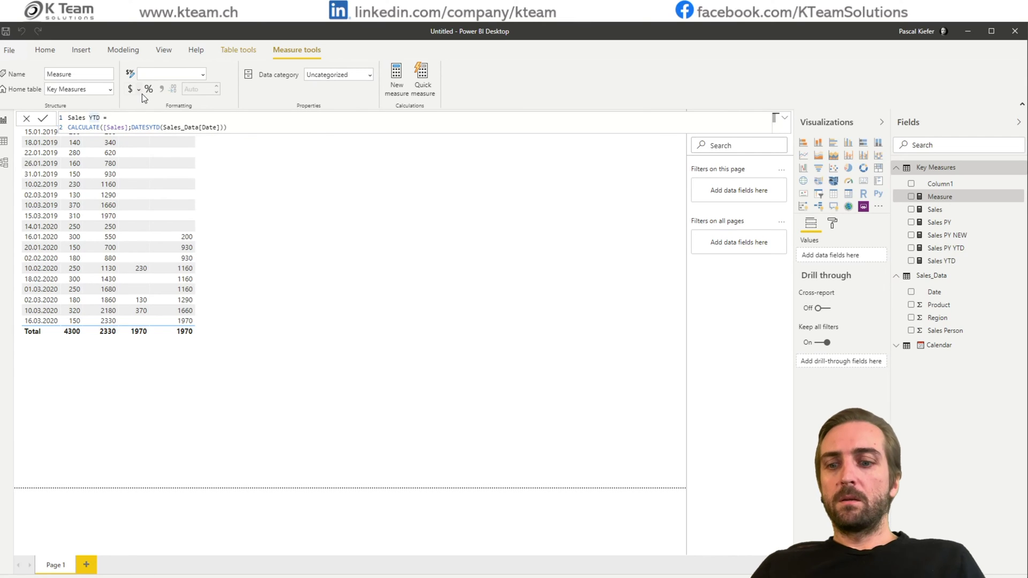
{"action": "type", "text": "NEW"}
Step: Use 'Calendar'[Date] as the DATESYTD argument, close CALCULATE, and commit the measure
{"action": "key", "text": "Down"}
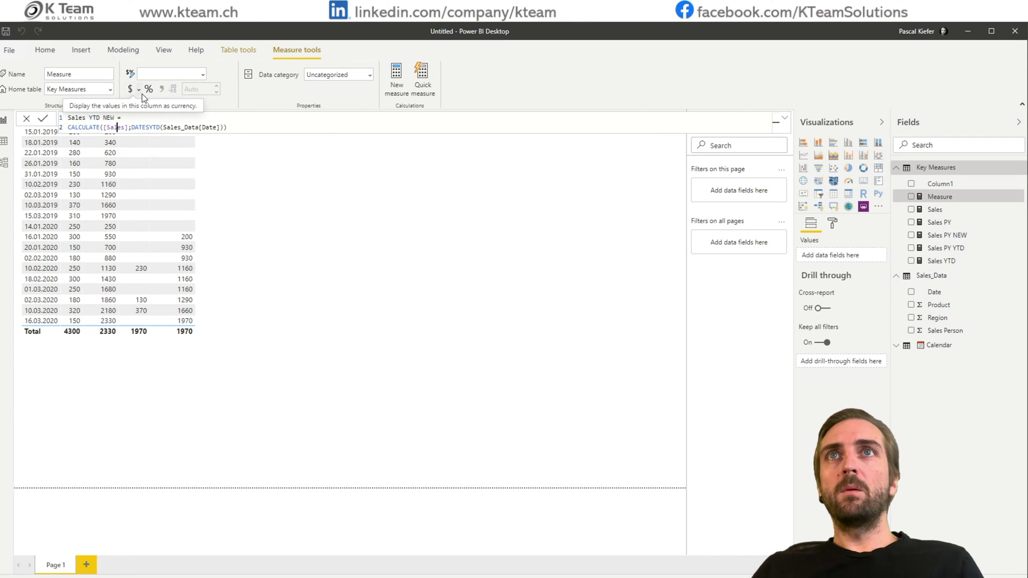
{"action": "key", "text": "Right"}
{"action": "key", "text": "Right"}
{"action": "key", "text": "Right"}
{"action": "key", "text": "Right"}
{"action": "key", "text": "Right"}
{"action": "key", "text": "Right"}
{"action": "key", "text": "Right"}
{"action": "key", "text": "Right"}
{"action": "key", "text": "Right"}
{"action": "key", "text": "shift+Right"}
{"action": "key", "text": "shift+Right"}
{"action": "key", "text": "shift+Right"}
{"action": "key", "text": "shift+Right"}
{"action": "key", "text": "shift+Right"}
{"action": "key", "text": "shift+Right"}
{"action": "key", "text": "shift+Right"}
{"action": "key", "text": "shift+Right"}
{"action": "key", "text": "shift+Right"}
{"action": "key", "text": "shift+Right"}
{"action": "key", "text": "shift+Right"}
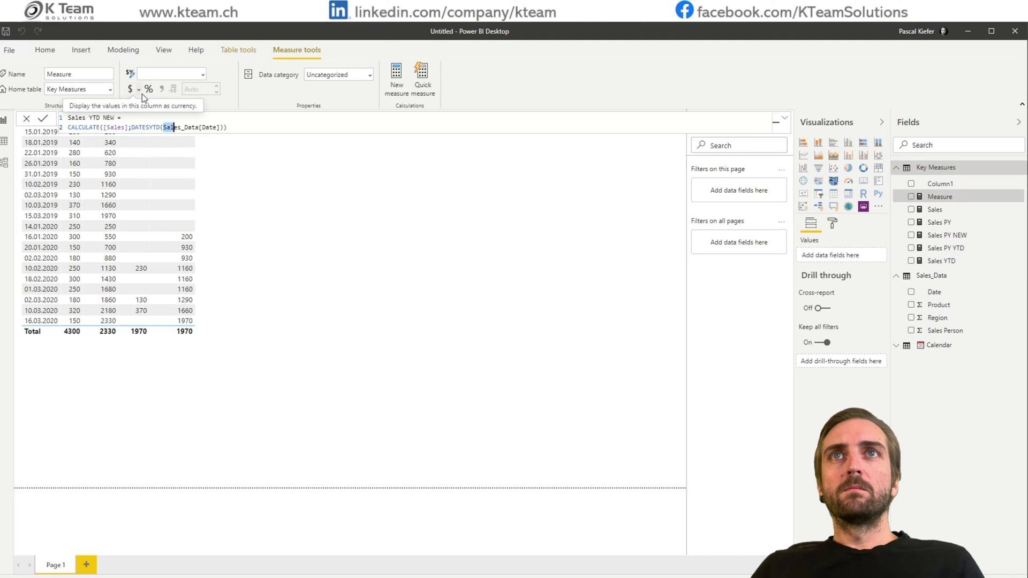
{"action": "key", "text": "shift+Right"}
{"action": "key", "text": "shift+Right"}
{"action": "key", "text": "shift+Right"}
{"action": "key", "text": "shift+Right"}
{"action": "key", "text": "shift+Right"}
{"action": "key", "text": "shift+Right"}
{"action": "key", "text": "shift+Right"}
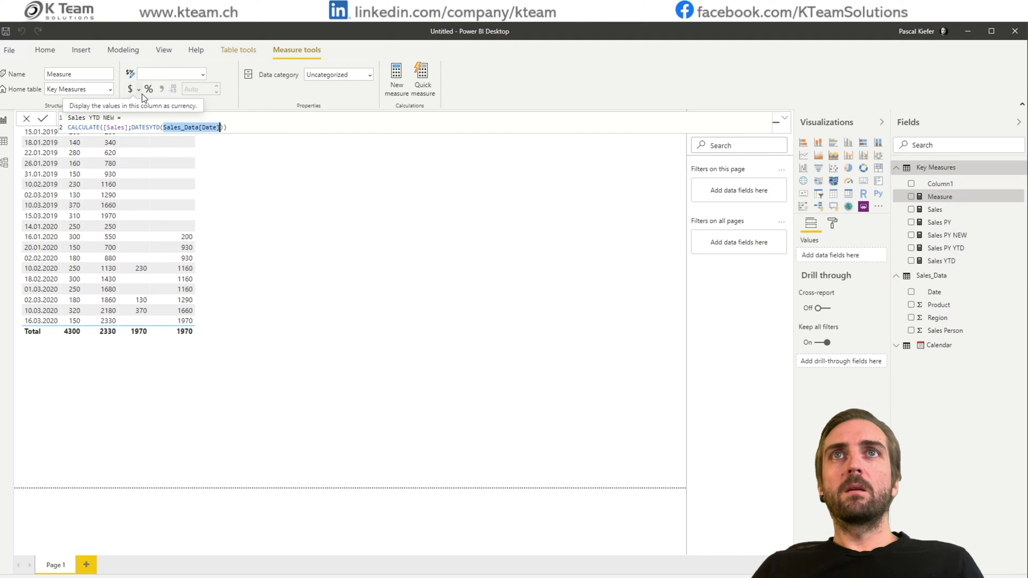
{"action": "key", "text": "shift+Left"}
{"action": "type", "text": "cal"}
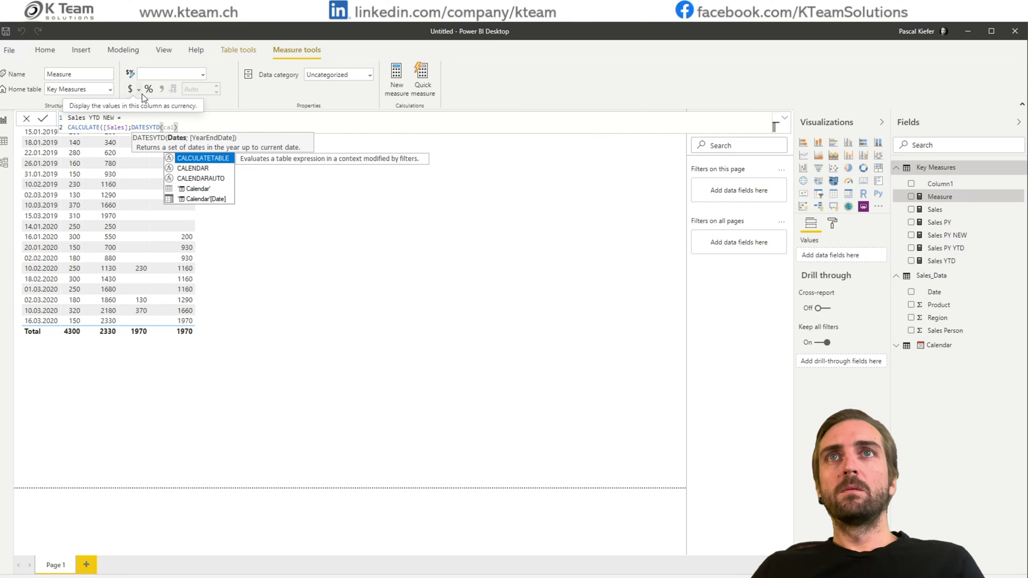
{"action": "key", "text": "Down"}
{"action": "key", "text": "Down"}
{"action": "key", "text": "Down"}
{"action": "key", "text": "Down"}
{"action": "key", "text": "Tab"}
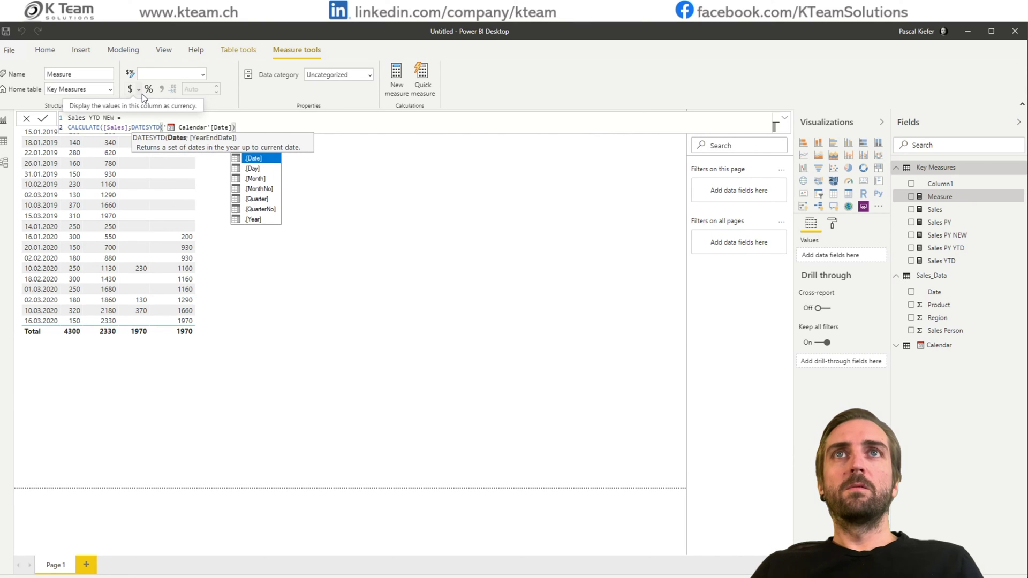
{"action": "key", "text": "Right"}
{"action": "type", "text": ")"}
{"action": "key", "text": "Return"}
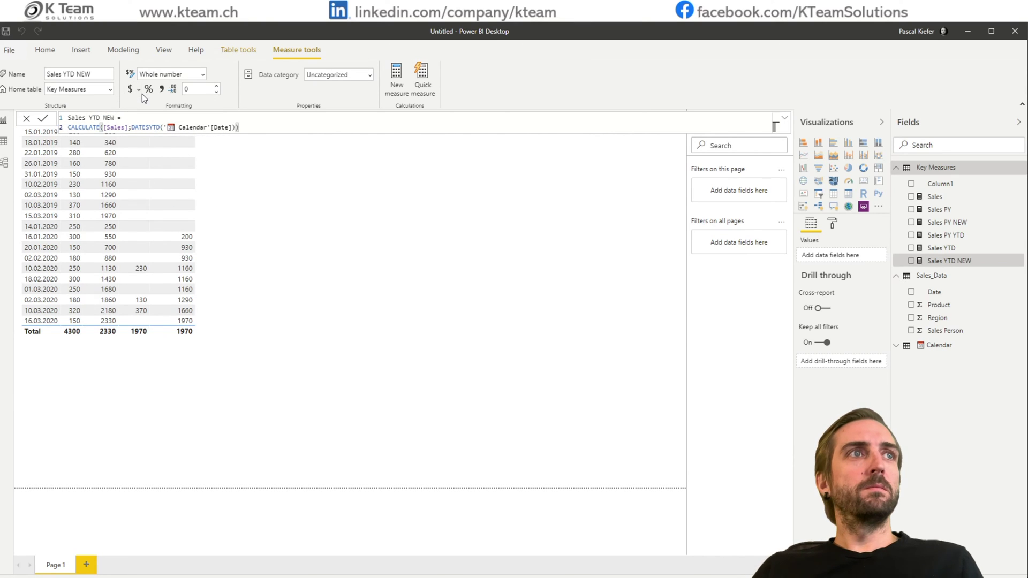
Step: Copy the Sales PY YTD formula into a new Key Measures measure
{"action": "left_click", "coordinate": [970, 241]}
{"action": "left_click", "coordinate": [268, 127]}
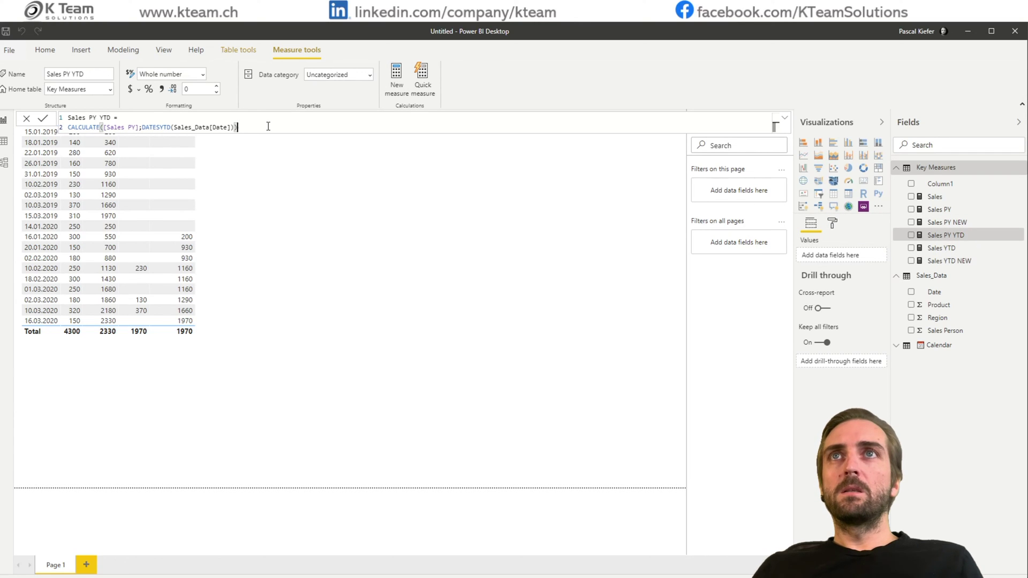
{"action": "key", "text": "ctrl+a"}
{"action": "key", "text": "ctrl+c"}
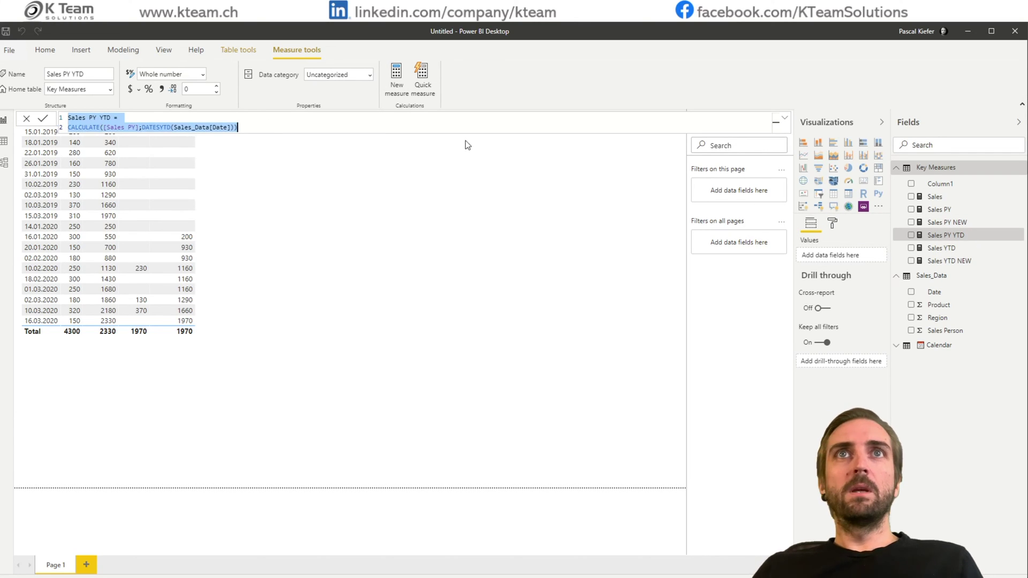
{"action": "right_click", "coordinate": [946, 237]}
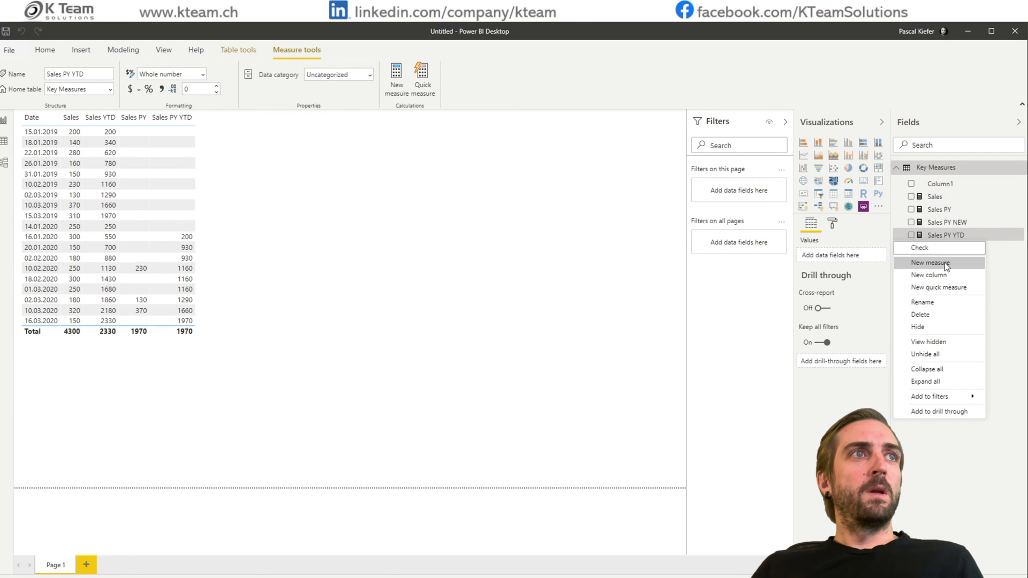
{"action": "left_click", "coordinate": [944, 262]}
{"action": "key", "text": "ctrl+v"}
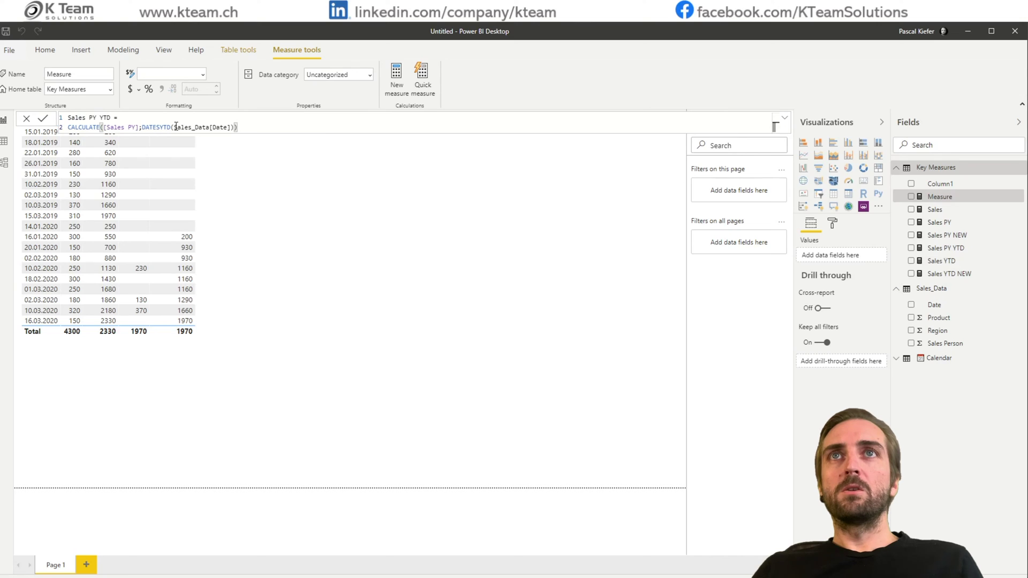
Step: Swap in 'Calendar'[Date] for the DATESYTD argument and [Sales PY NEW] for [Sales PY]
{"action": "left_click_drag", "start_coordinate": [174, 128], "coordinate": [230, 126]}
{"action": "type", "text": "cal"}
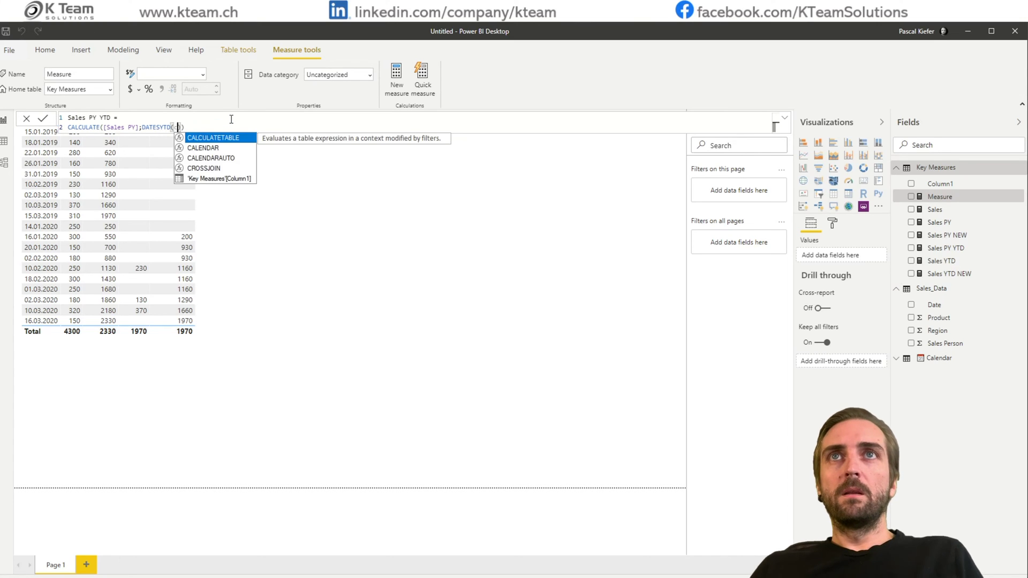
{"action": "key", "text": "Down"}
{"action": "key", "text": "Down"}
{"action": "key", "text": "Down"}
{"action": "key", "text": "Tab"}
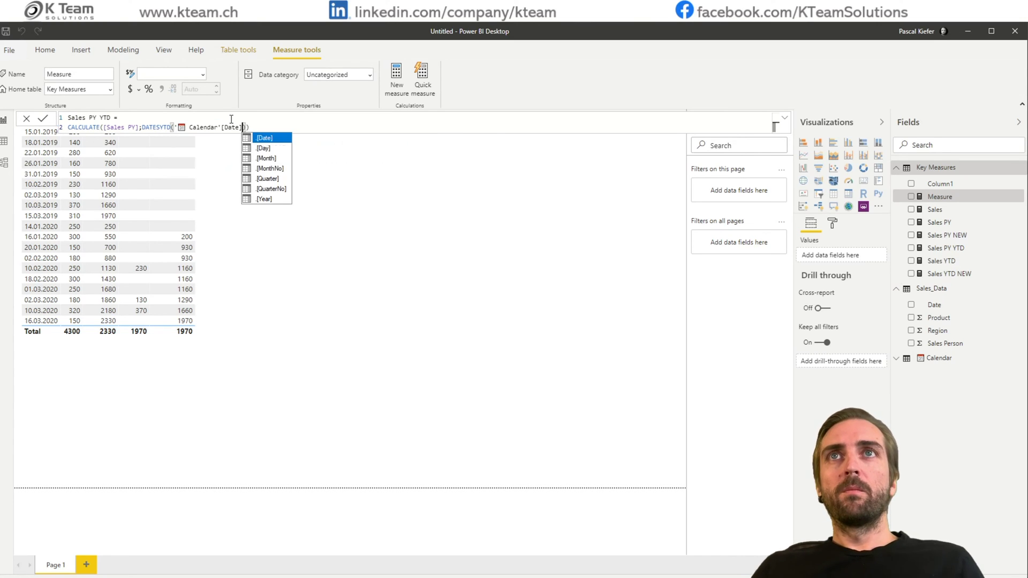
{"action": "left_click", "coordinate": [135, 127]}
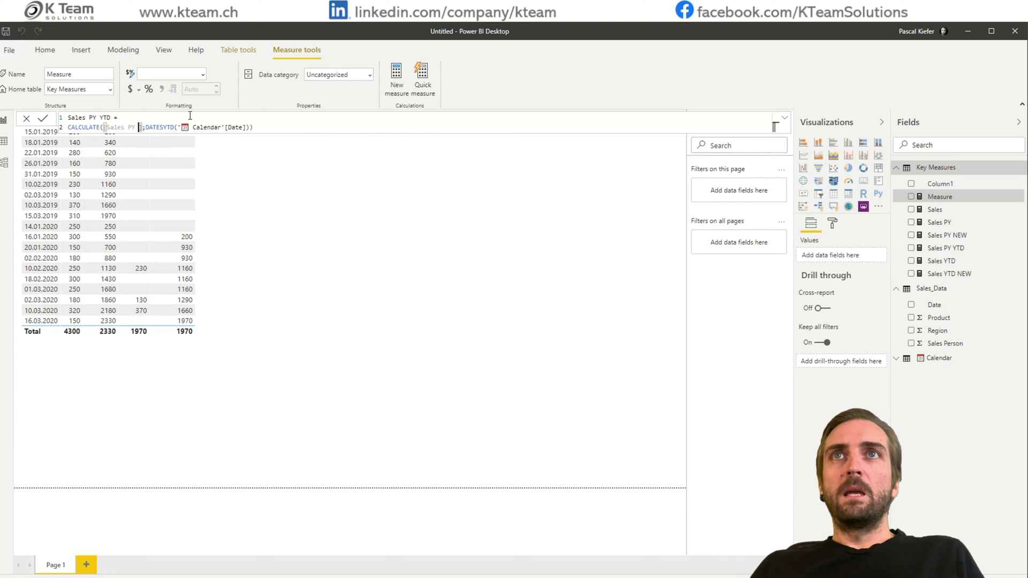
{"action": "type", "text": "new"}
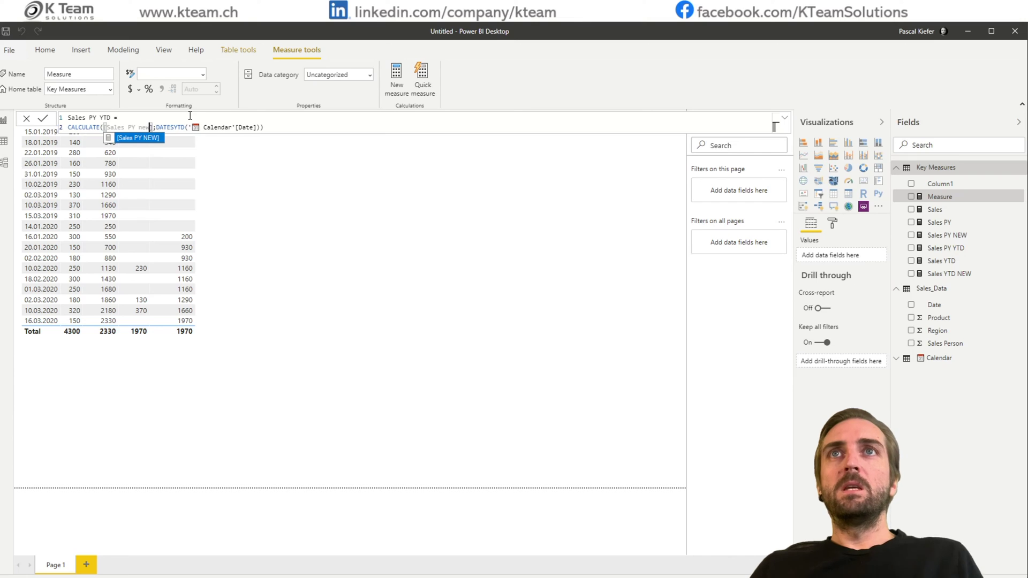
{"action": "key", "text": "Right"}
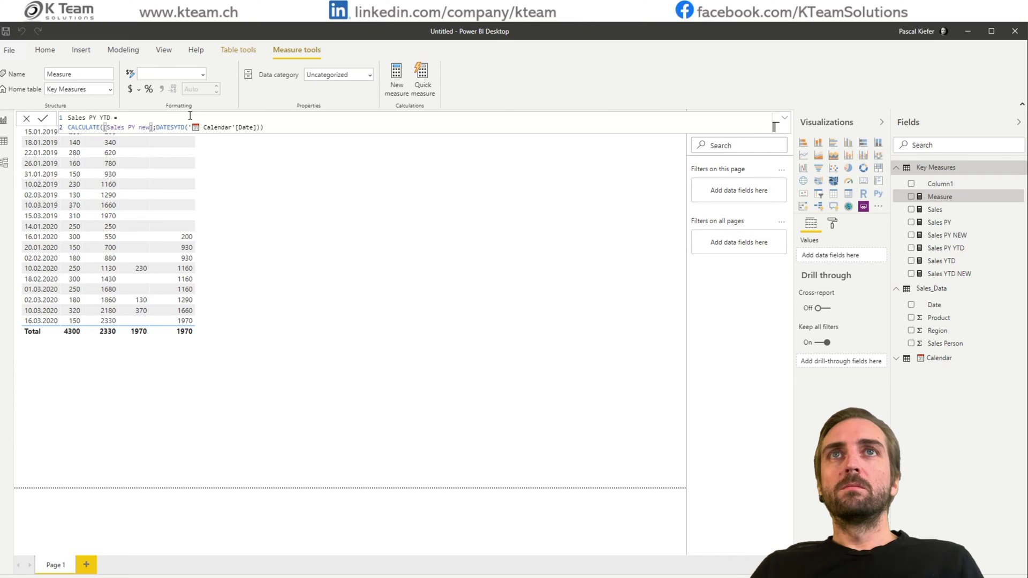
Step: Resolve the duplicate-name error by naming the measure Sales PY YTD NEW and commit it
{"action": "key", "text": "Return"}
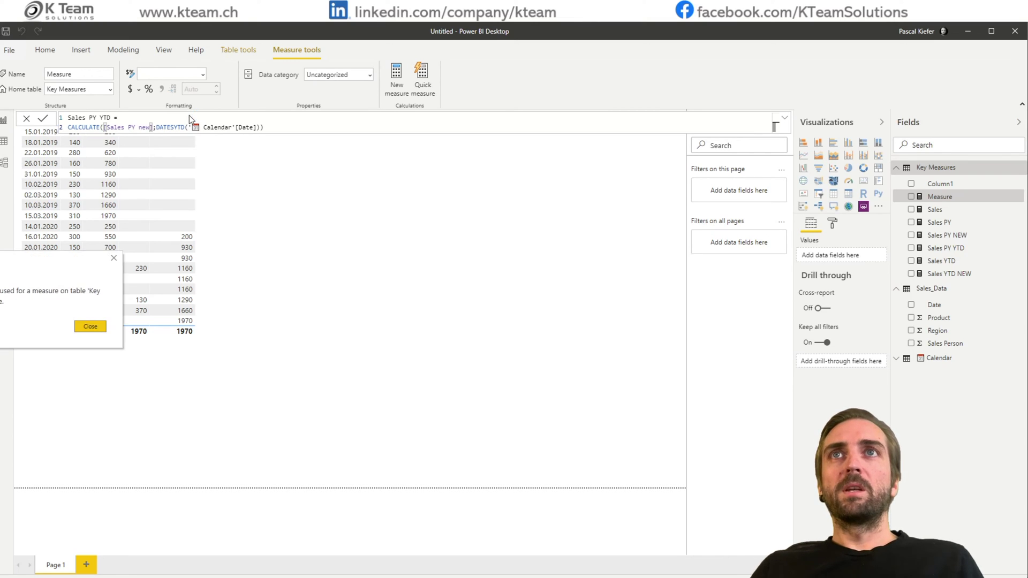
{"action": "left_click", "coordinate": [97, 327]}
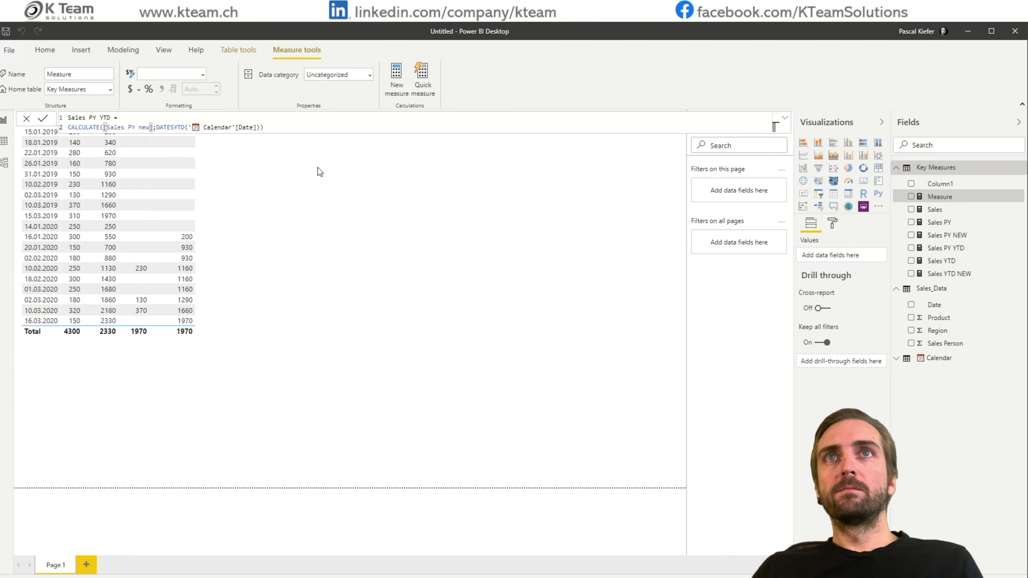
{"action": "left_click", "coordinate": [282, 129]}
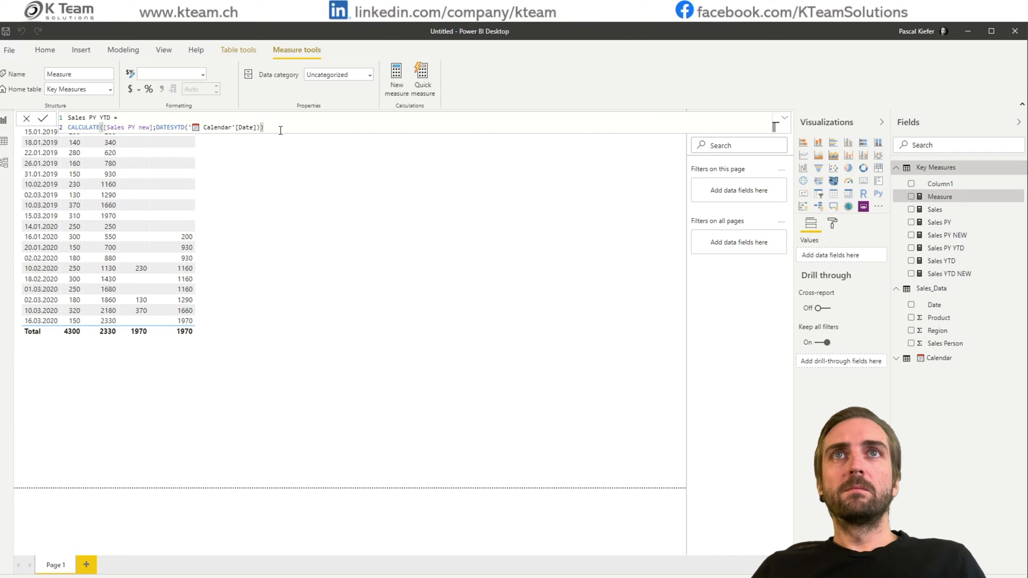
{"action": "key", "text": "BackSpace"}
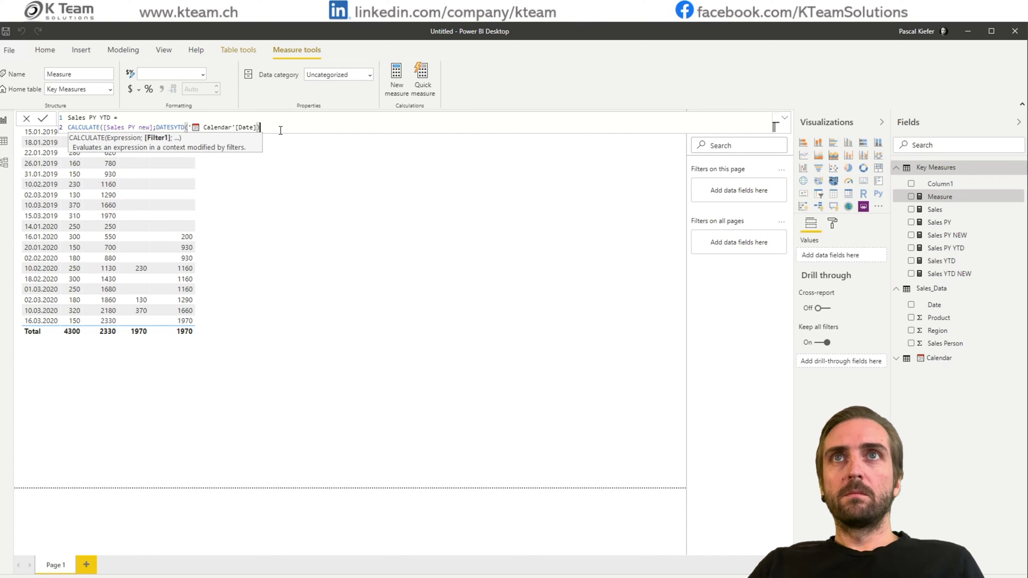
{"action": "type", "text": ")"}
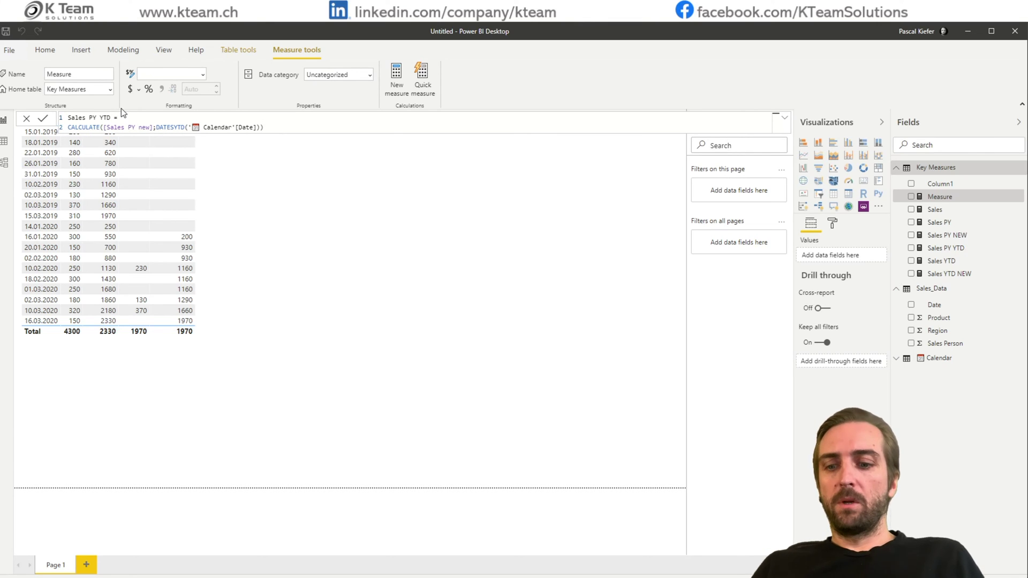
{"action": "type", "text": "NEW"}
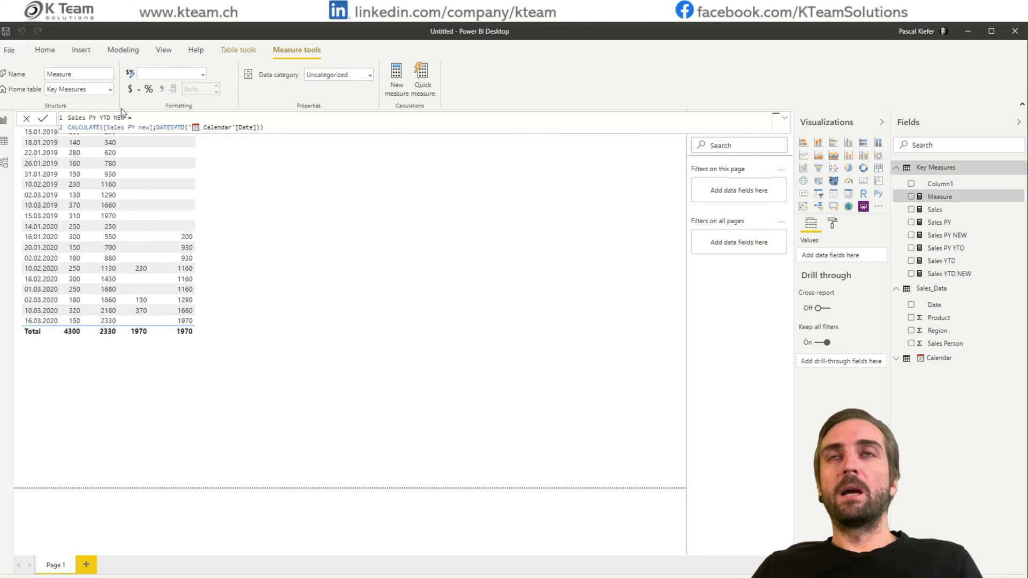
{"action": "key", "text": "Return"}
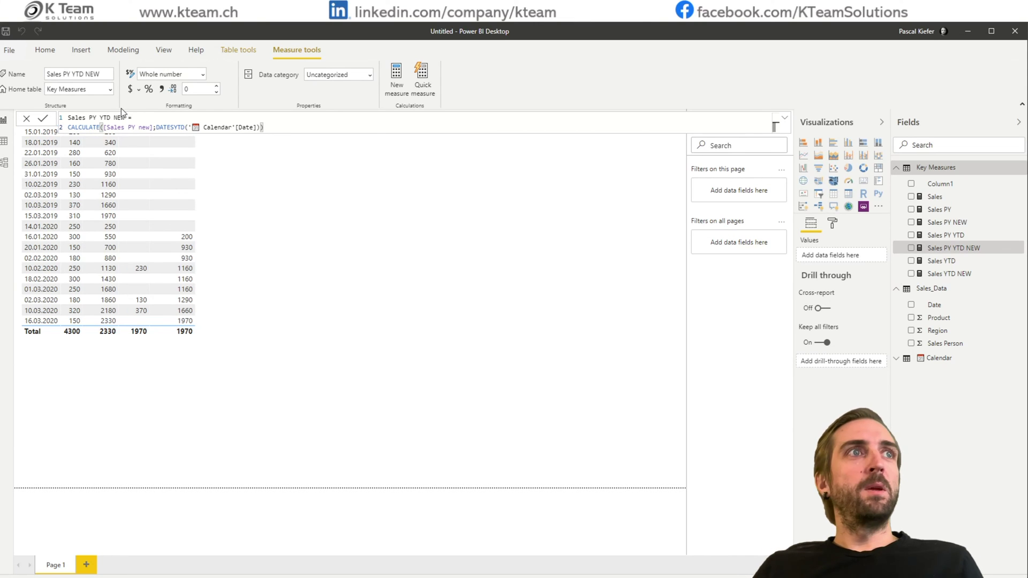
Step: Duplicate the existing table visual onto the right half of the page
{"action": "left_click", "coordinate": [293, 182]}
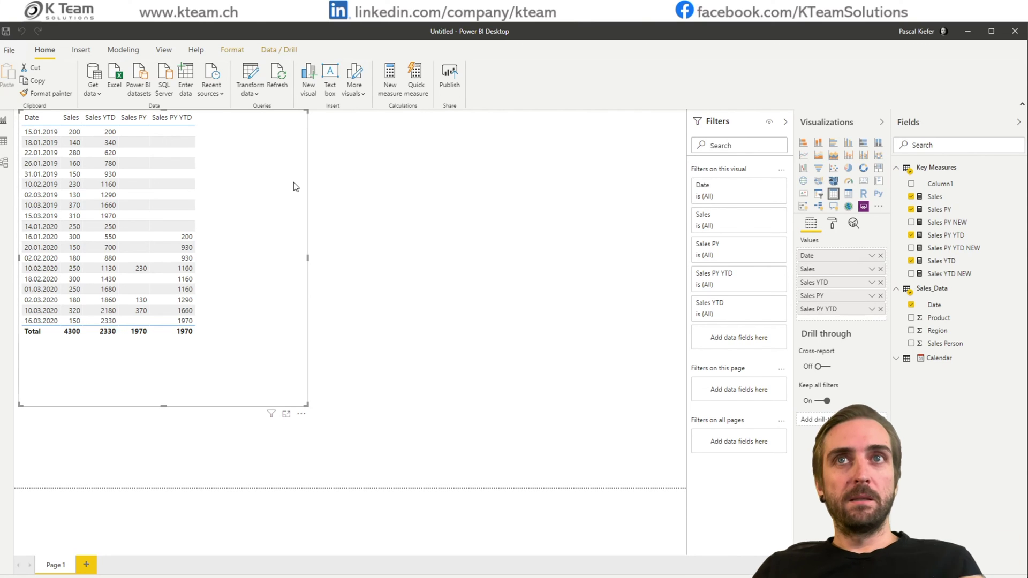
{"action": "key", "text": "ctrl+c"}
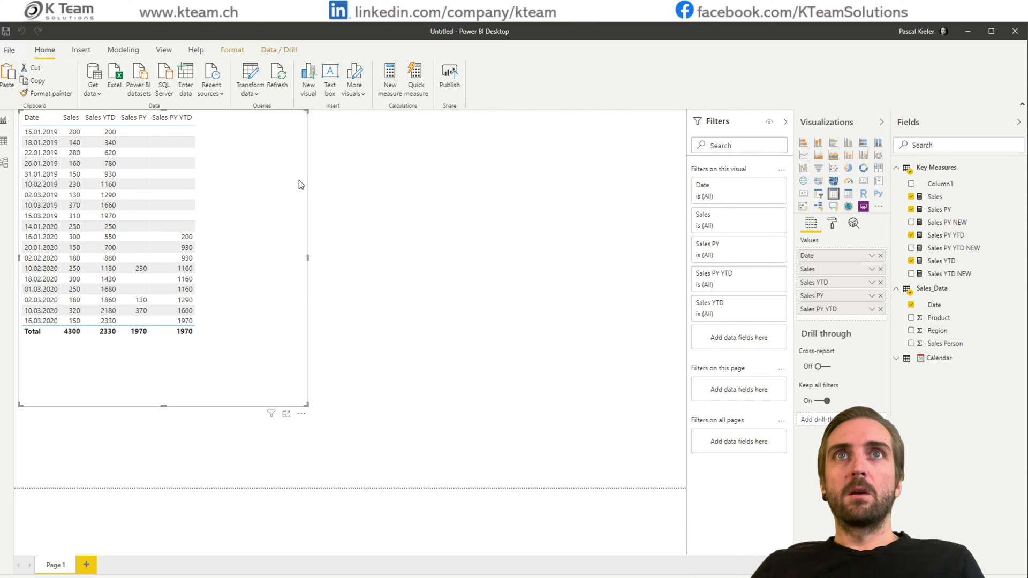
{"action": "key", "text": "ctrl+v"}
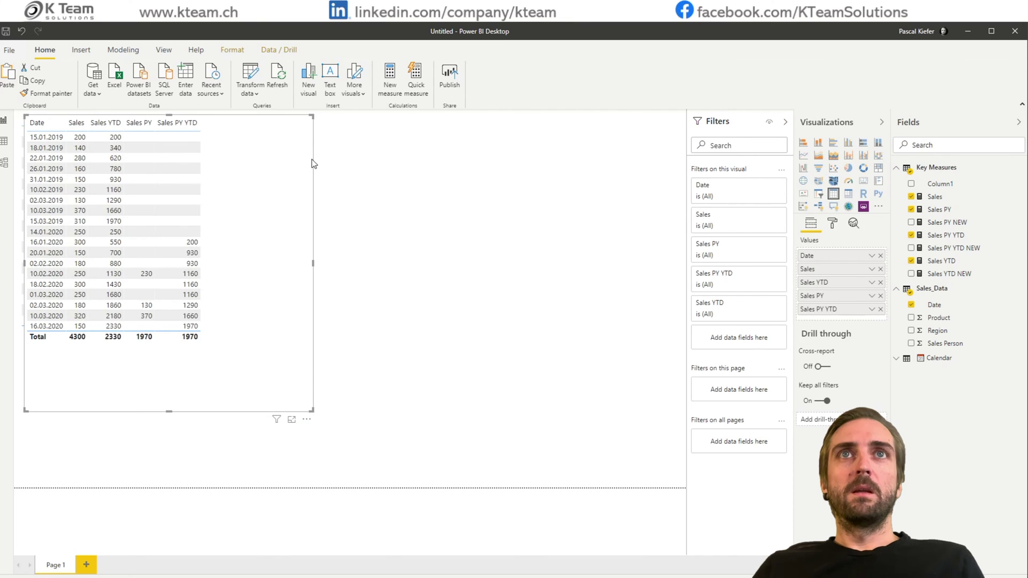
{"action": "left_click_drag", "start_coordinate": [311, 159], "coordinate": [634, 155]}
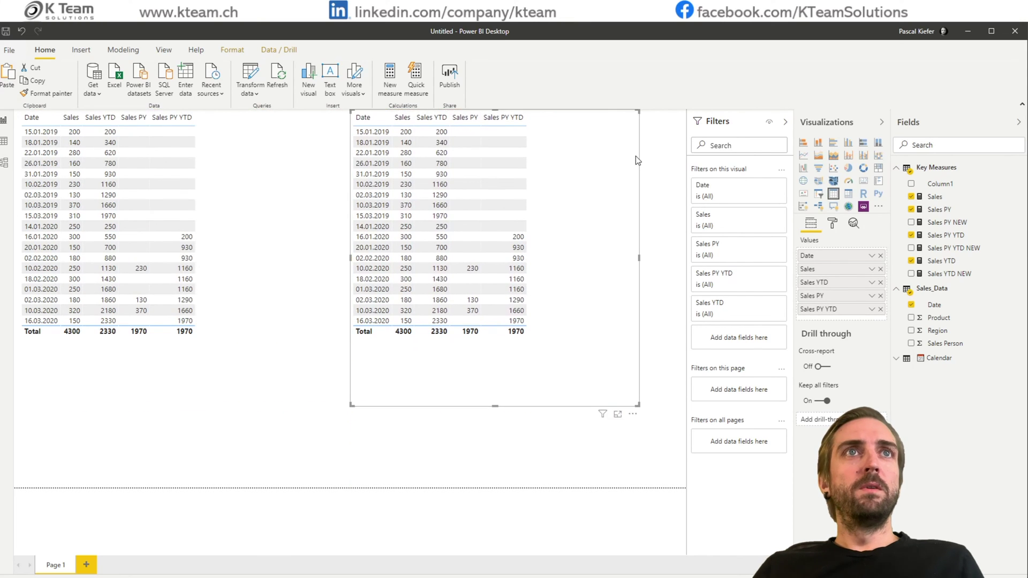
Step: Replace Sales YTD, Sales PY and Sales PY YTD with their three NEW measures
{"action": "left_click", "coordinate": [880, 282]}
{"action": "left_click", "coordinate": [880, 282]}
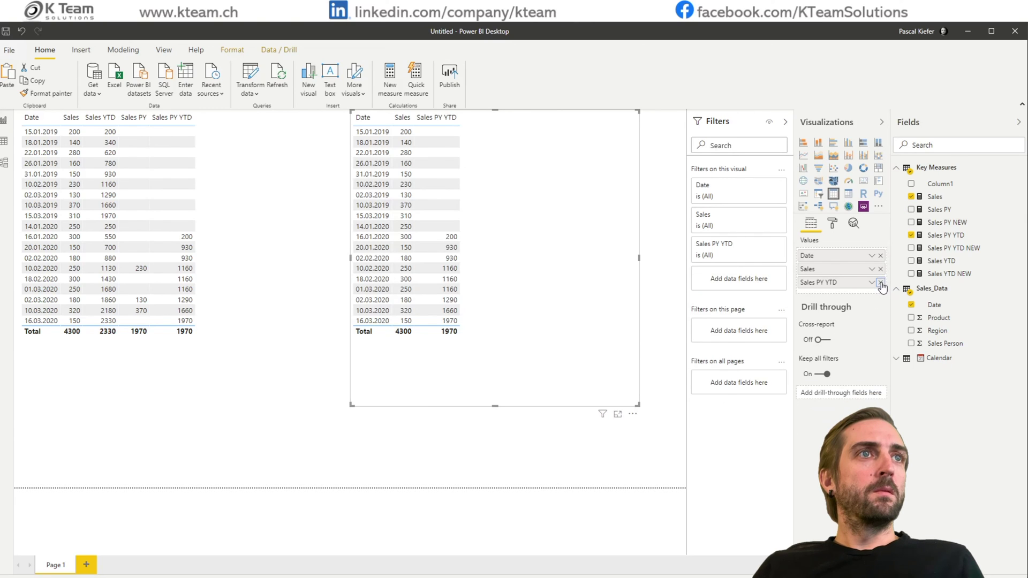
{"action": "left_click", "coordinate": [880, 283]}
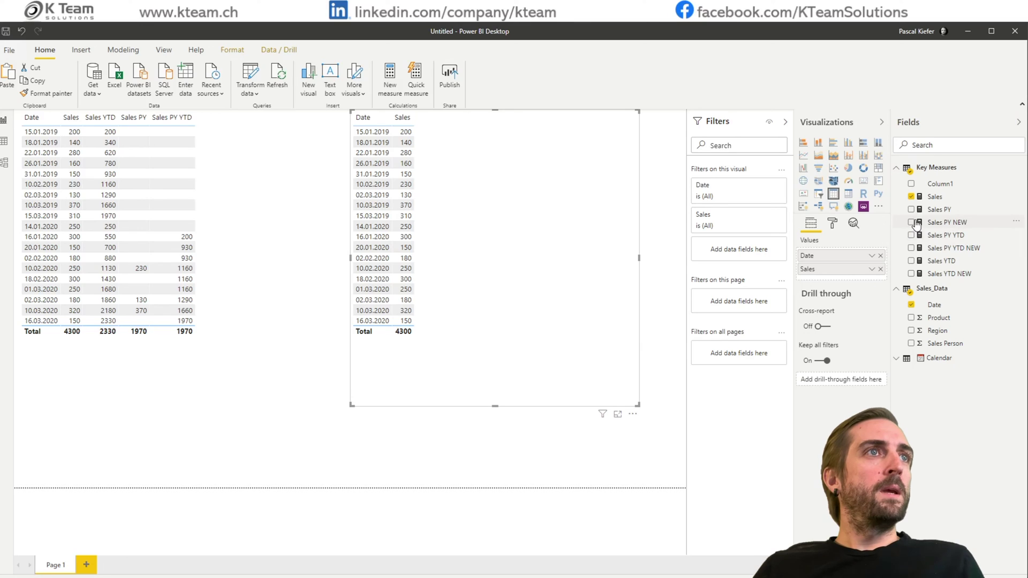
{"action": "left_click", "coordinate": [911, 274]}
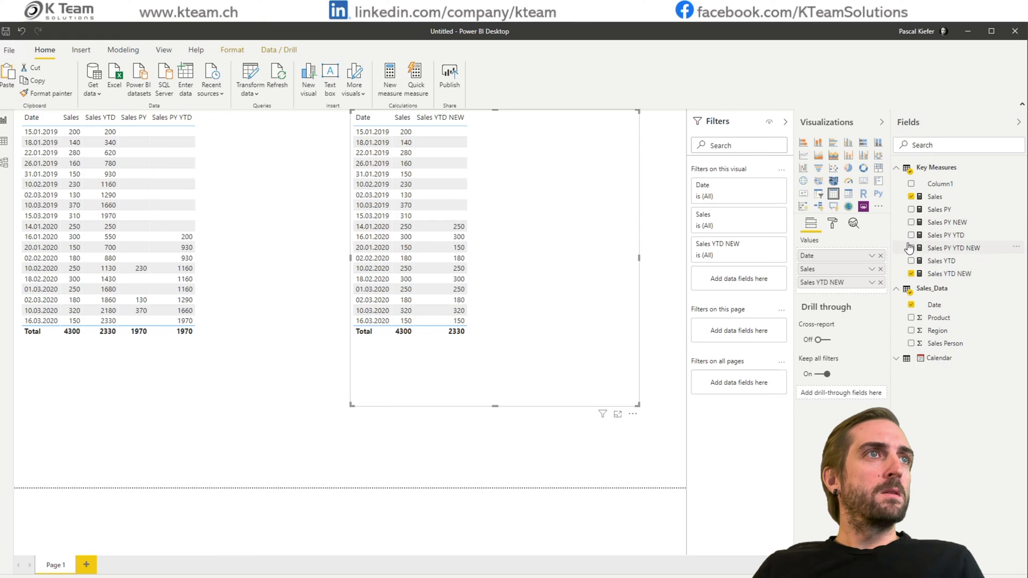
{"action": "left_click", "coordinate": [911, 222]}
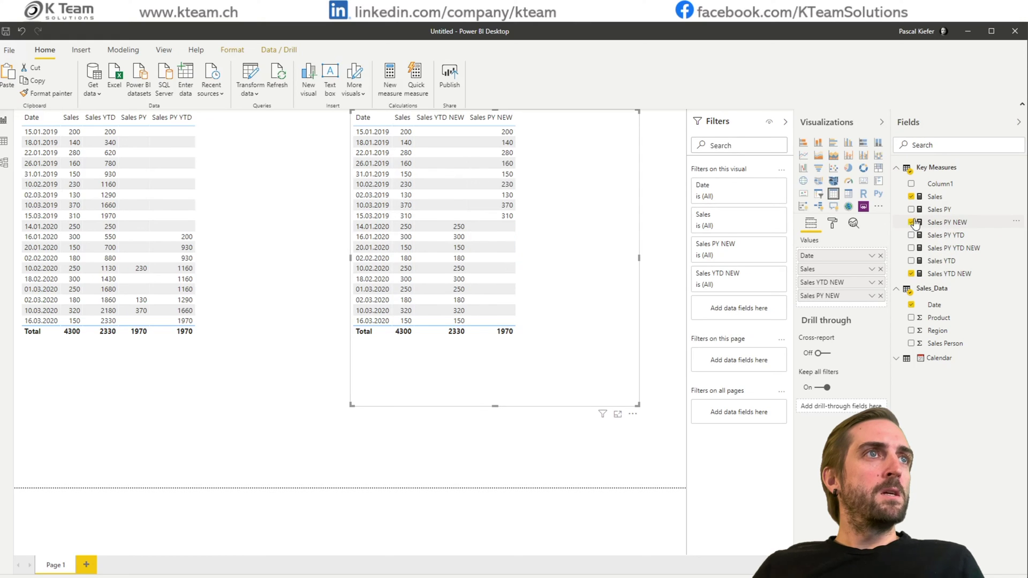
{"action": "left_click", "coordinate": [912, 249]}
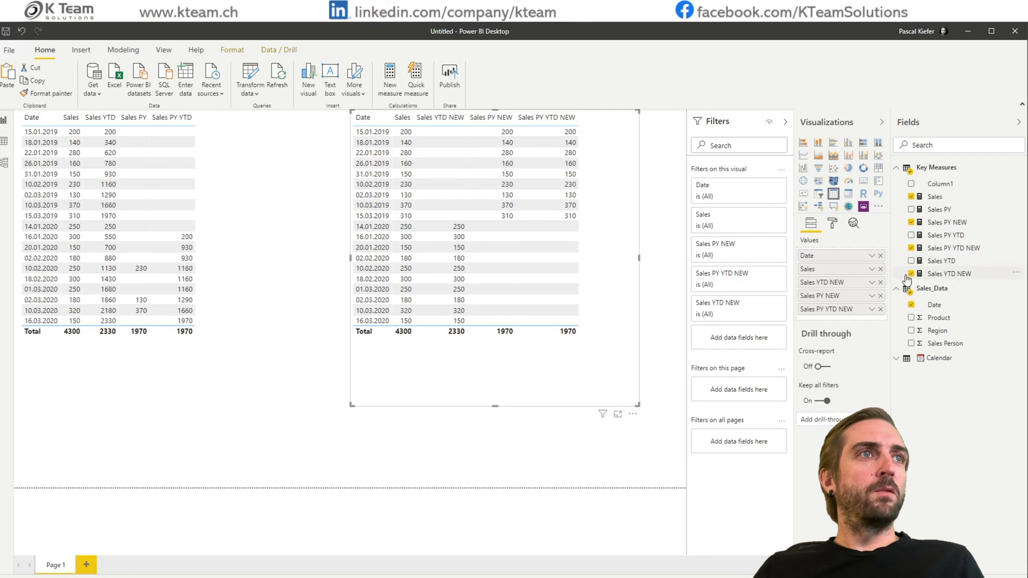
Step: Swap Sales_Data Date for Calendar Date as the first column, shown as plain dates
{"action": "left_click", "coordinate": [911, 305]}
{"action": "left_click", "coordinate": [896, 359]}
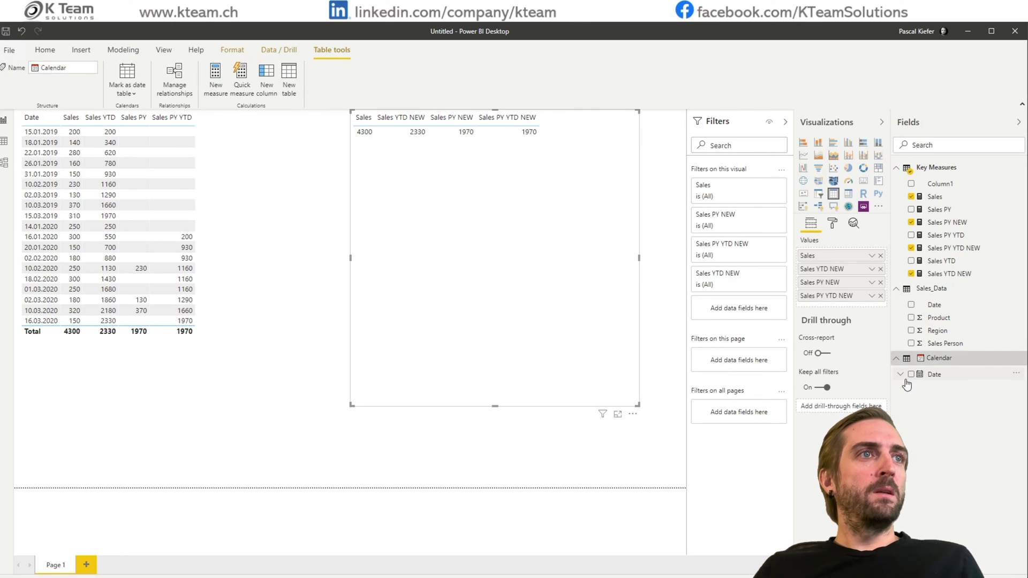
{"action": "left_click", "coordinate": [911, 375]}
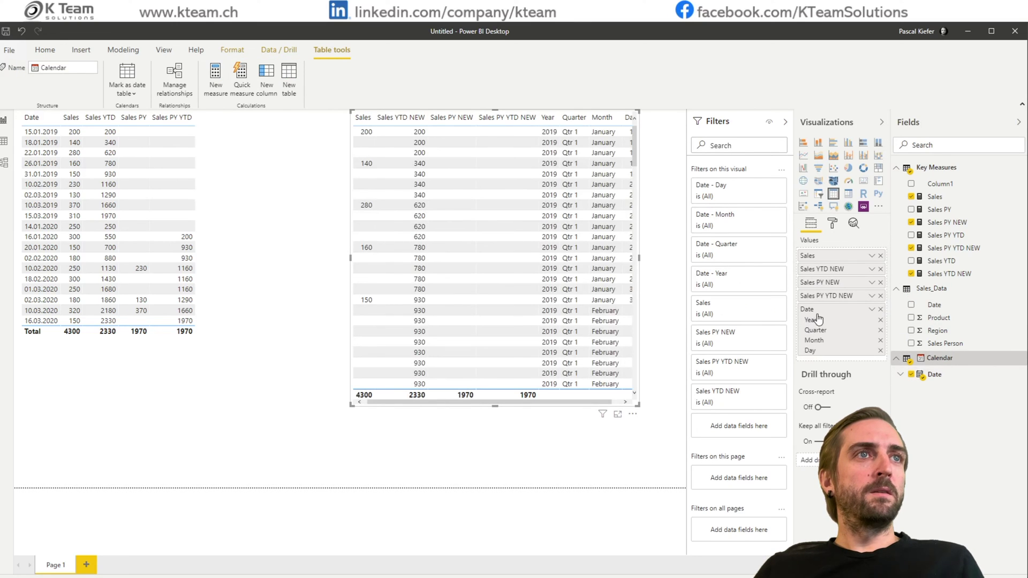
{"action": "left_click_drag", "start_coordinate": [816, 311], "coordinate": [812, 257]}
{"action": "left_click", "coordinate": [872, 257]}
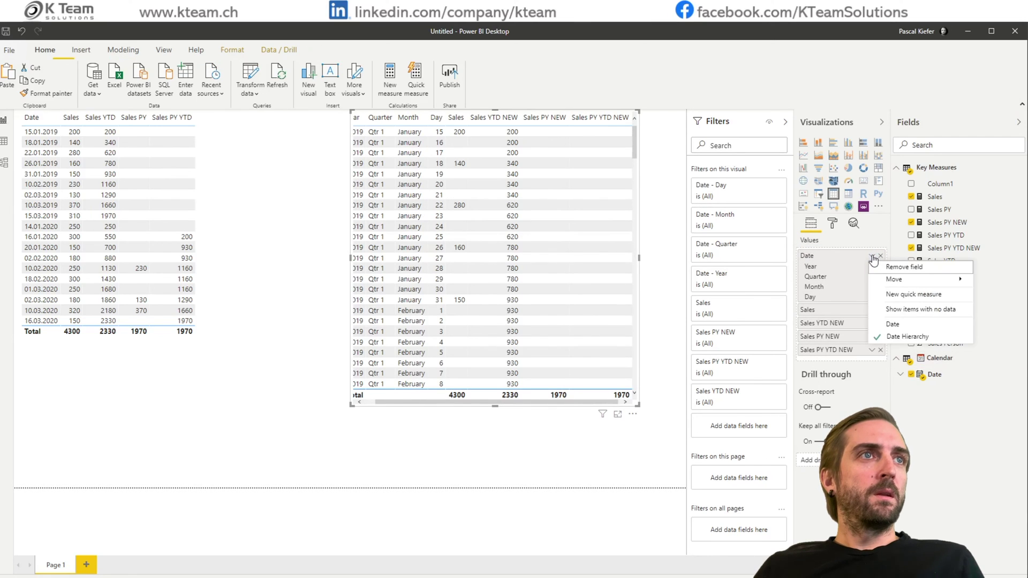
{"action": "left_click", "coordinate": [912, 322]}
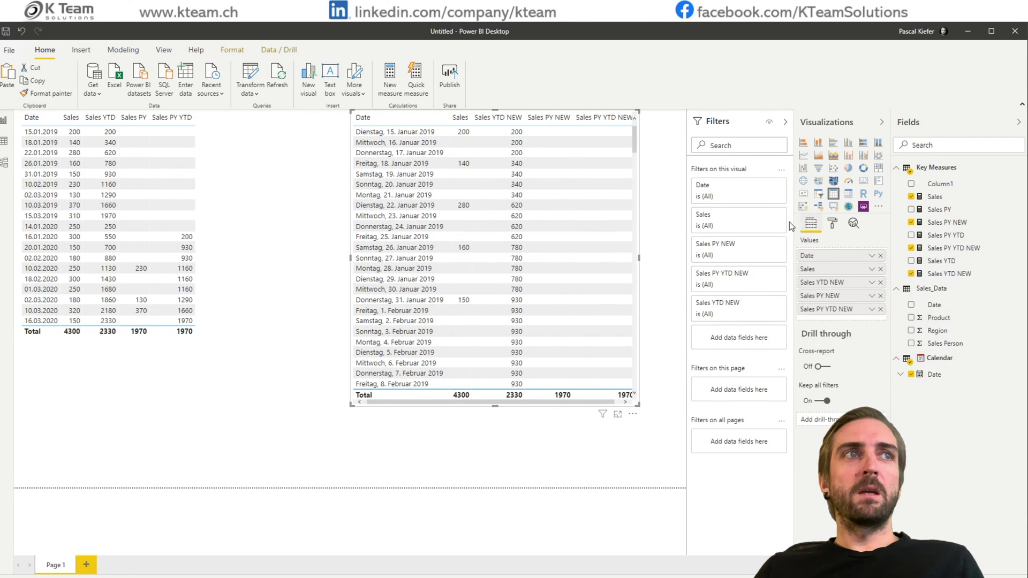
Step: Format the Calendar Date column as dd.mm.yyyy
{"action": "left_click", "coordinate": [937, 375]}
{"action": "left_click", "coordinate": [220, 74]}
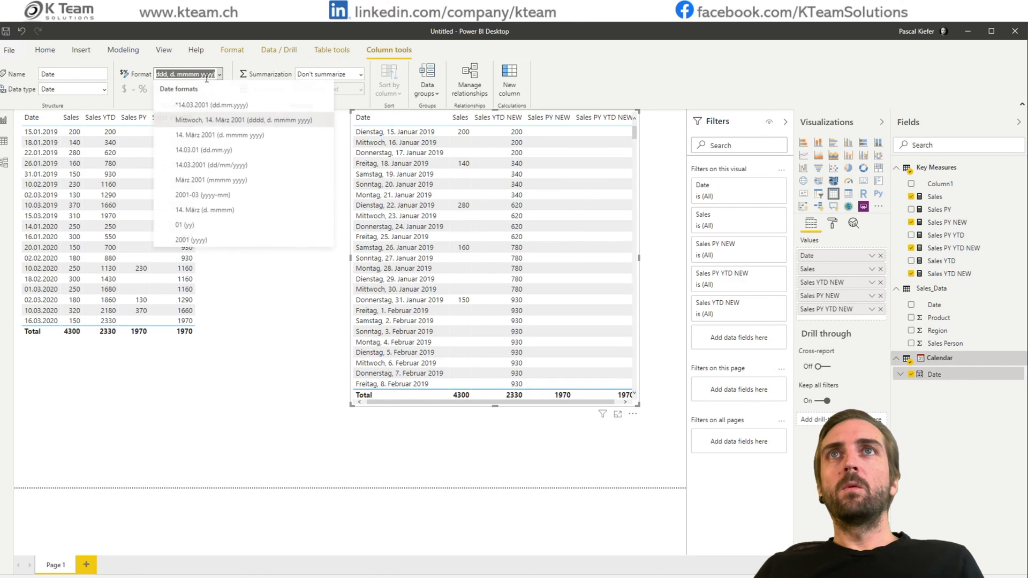
{"action": "left_click", "coordinate": [192, 104]}
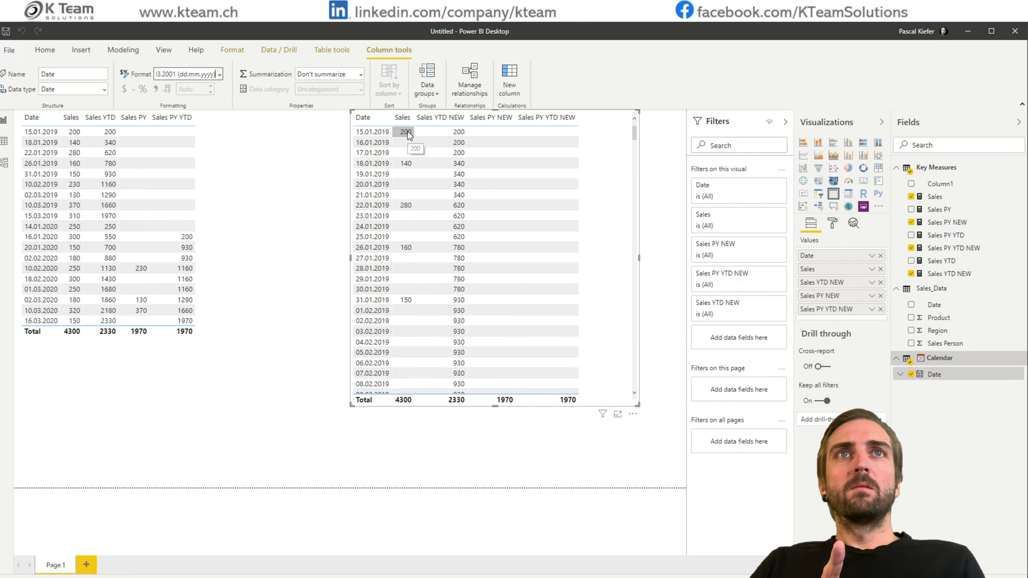
{"action": "left_click_drag", "start_coordinate": [406, 163], "coordinate": [405, 179]}
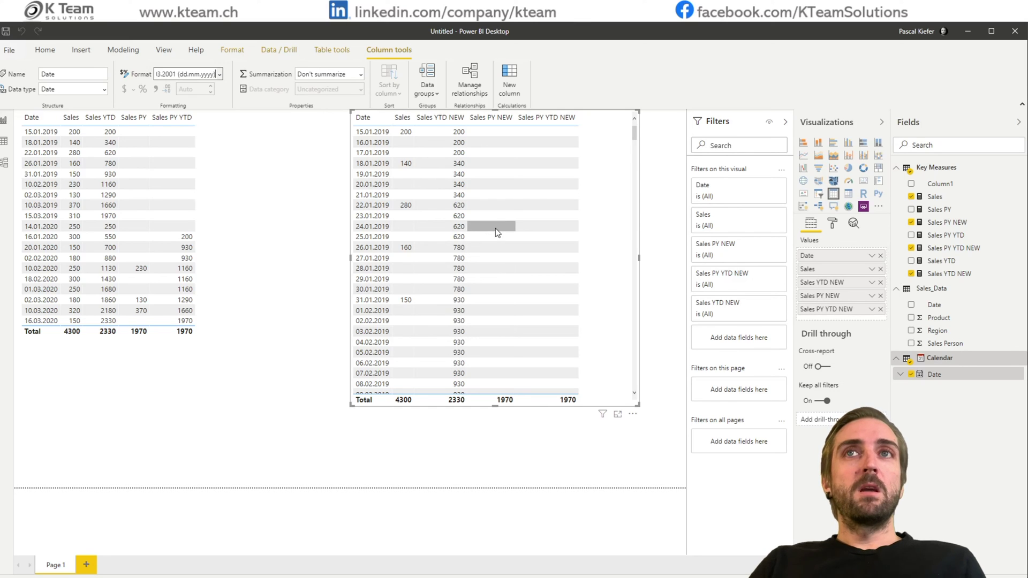
{"action": "scroll", "coordinate": [496, 228], "scroll_direction": "down", "scroll_amount": 10}
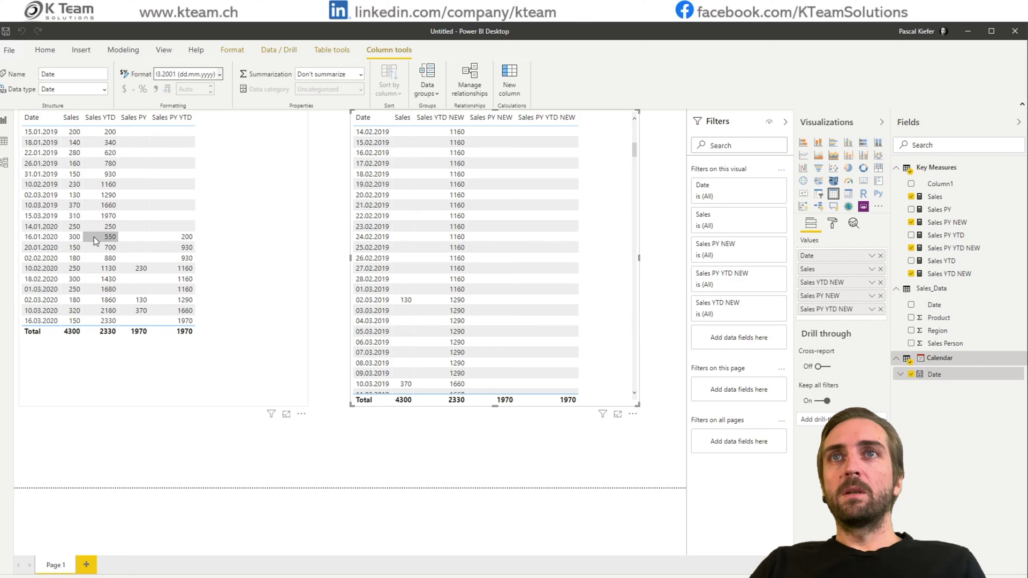
{"action": "scroll", "coordinate": [558, 271], "scroll_direction": "down", "scroll_amount": 20}
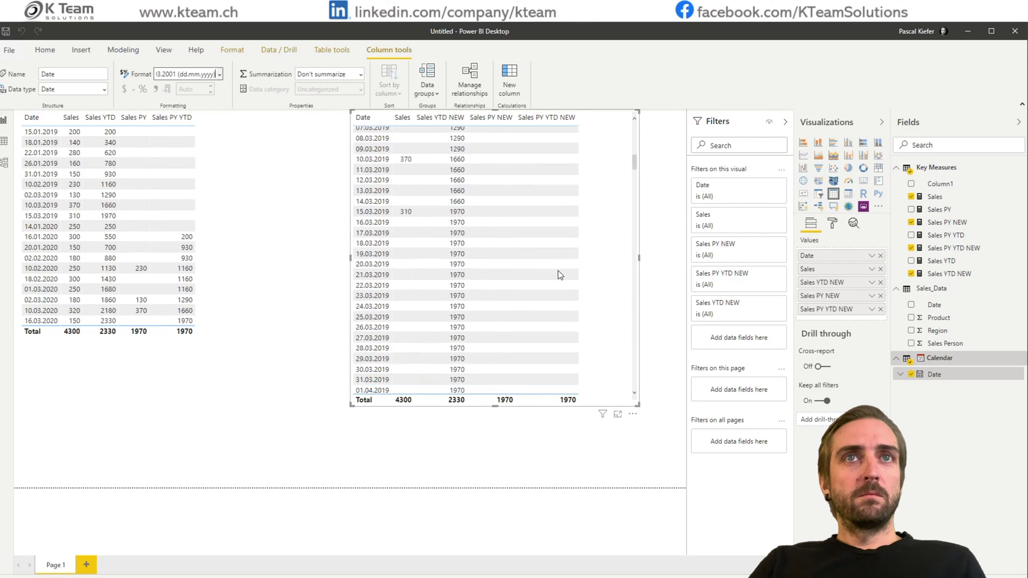
{"action": "scroll", "coordinate": [550, 267], "scroll_direction": "down", "scroll_amount": 20}
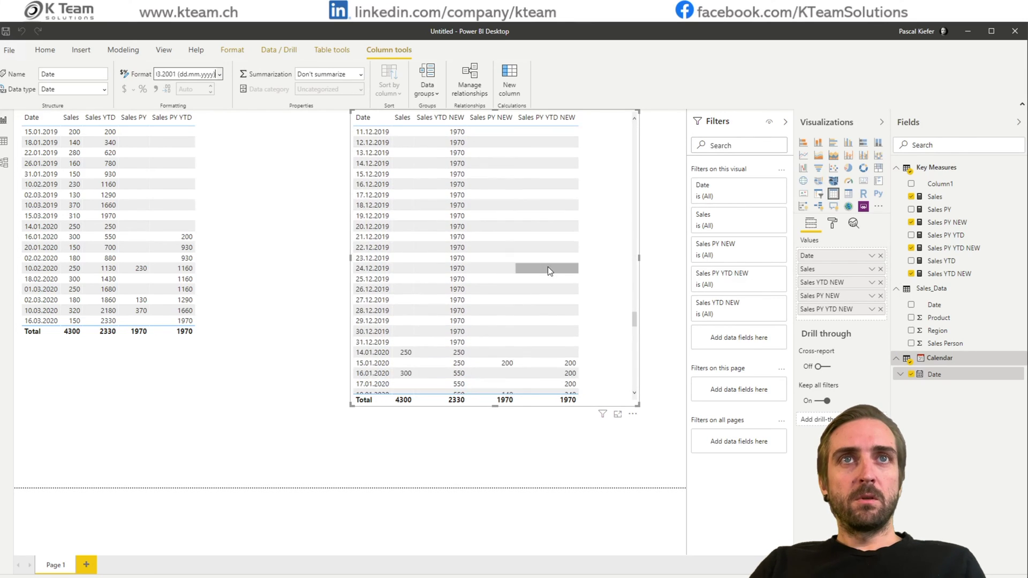
{"action": "scroll", "coordinate": [547, 267], "scroll_direction": "up", "scroll_amount": 5}
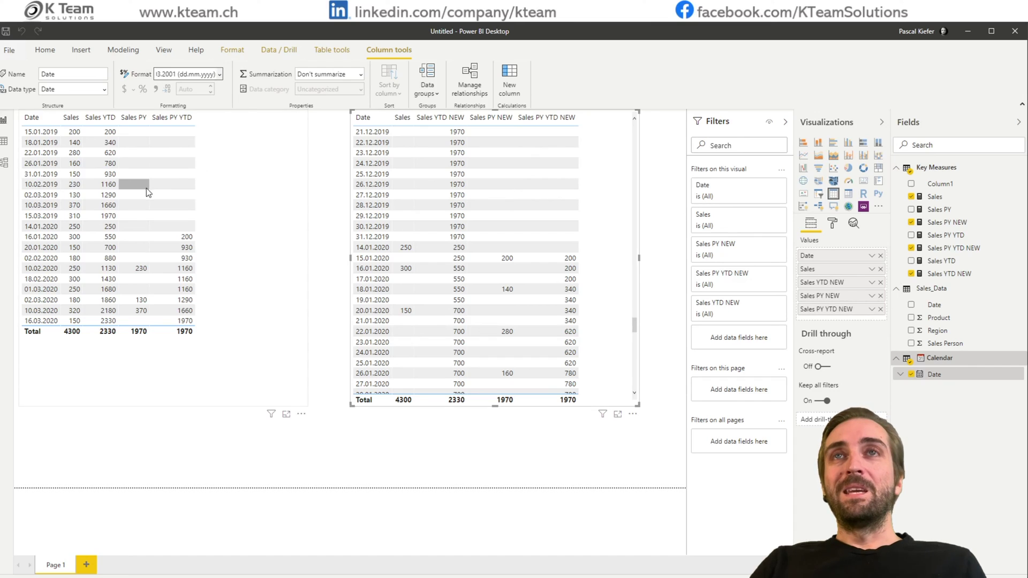
Step: Duplicate Page 1
{"action": "left_click", "coordinate": [249, 195]}
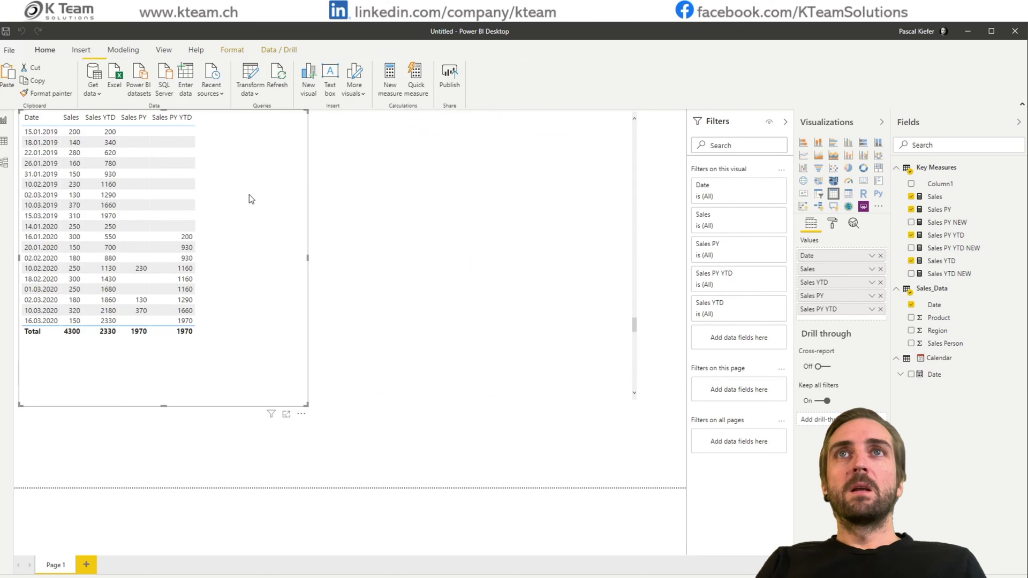
{"action": "right_click", "coordinate": [52, 569]}
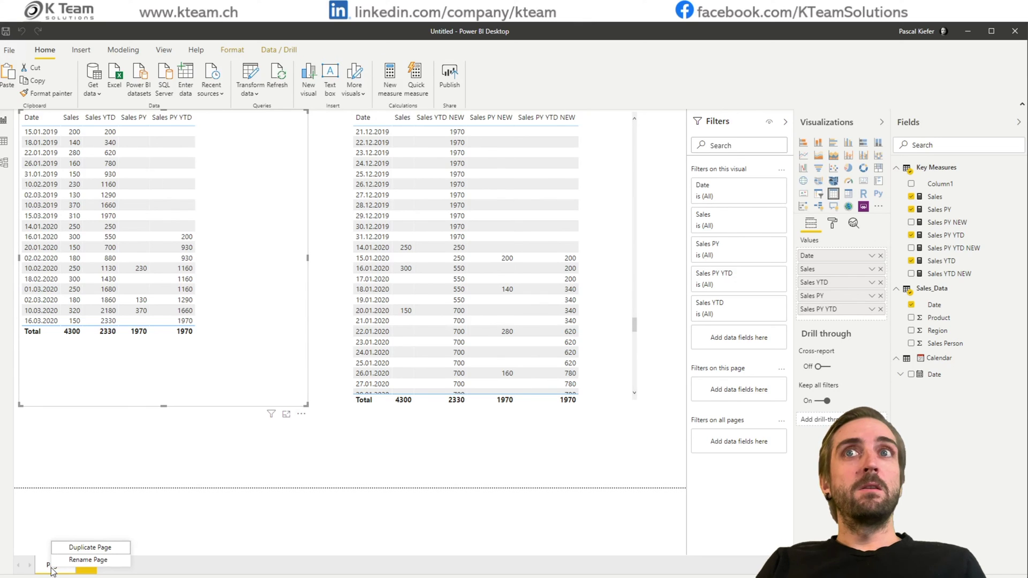
{"action": "left_click", "coordinate": [79, 544]}
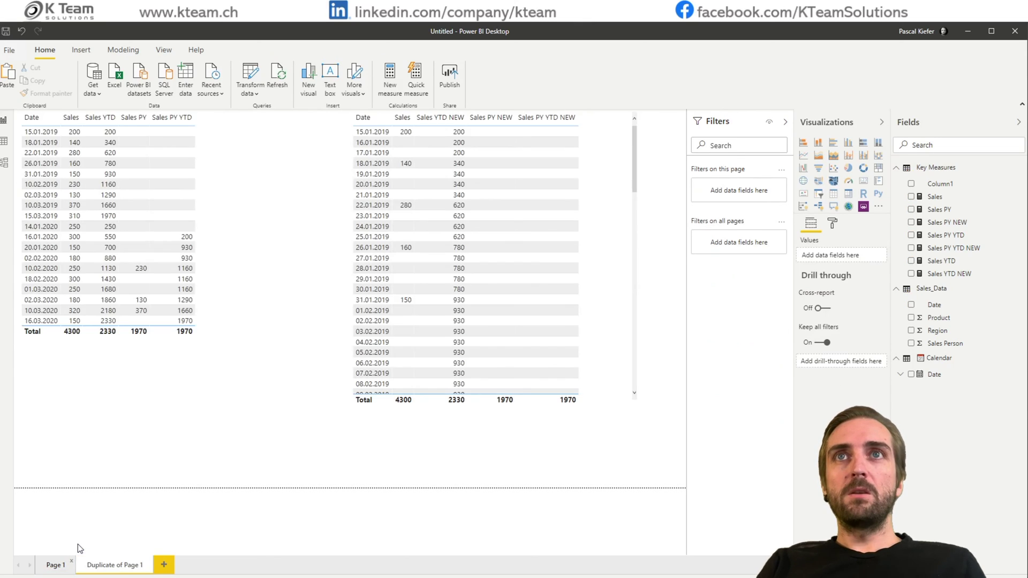
Step: Trim the tables to Sales YTD on the left and Sales YTD NEW on the right
{"action": "left_click", "coordinate": [223, 237]}
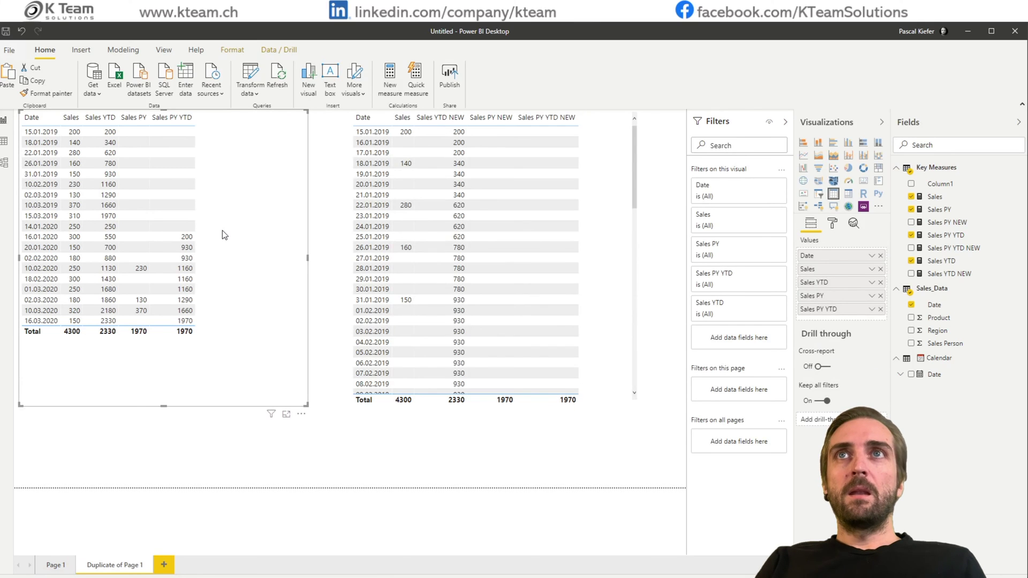
{"action": "left_click", "coordinate": [880, 269]}
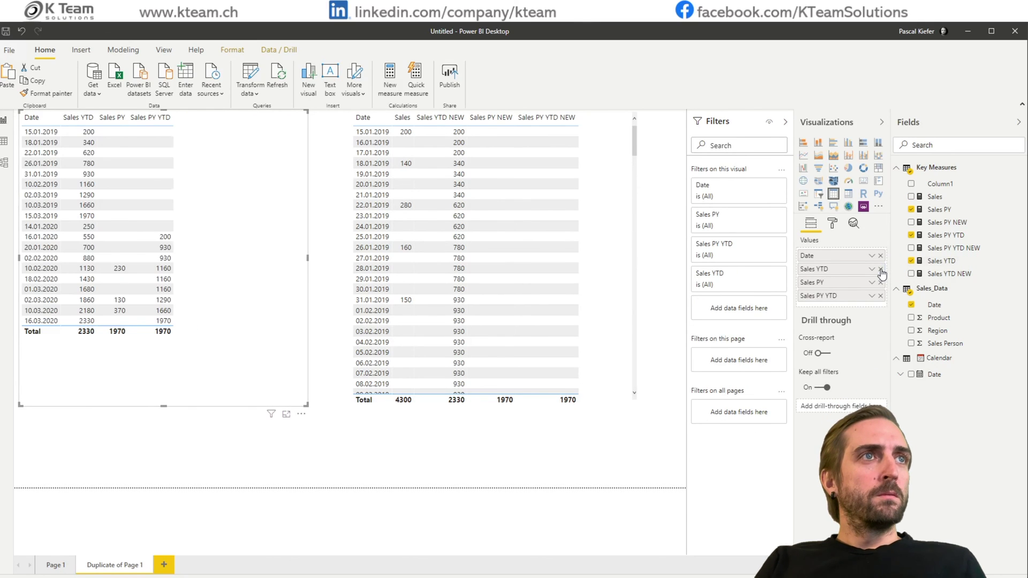
{"action": "left_click", "coordinate": [880, 282]}
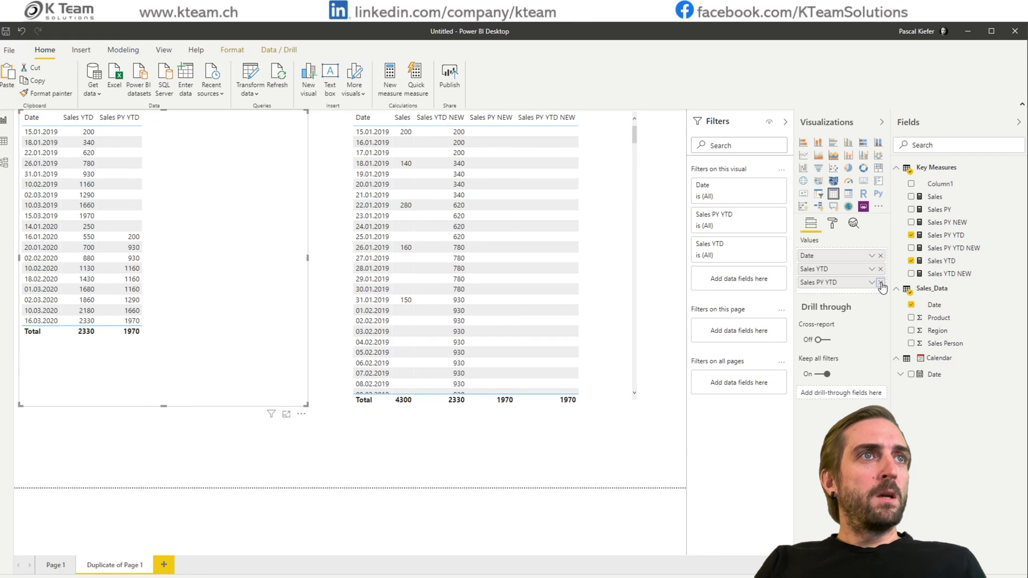
{"action": "left_click", "coordinate": [879, 282]}
{"action": "left_click", "coordinate": [603, 191]}
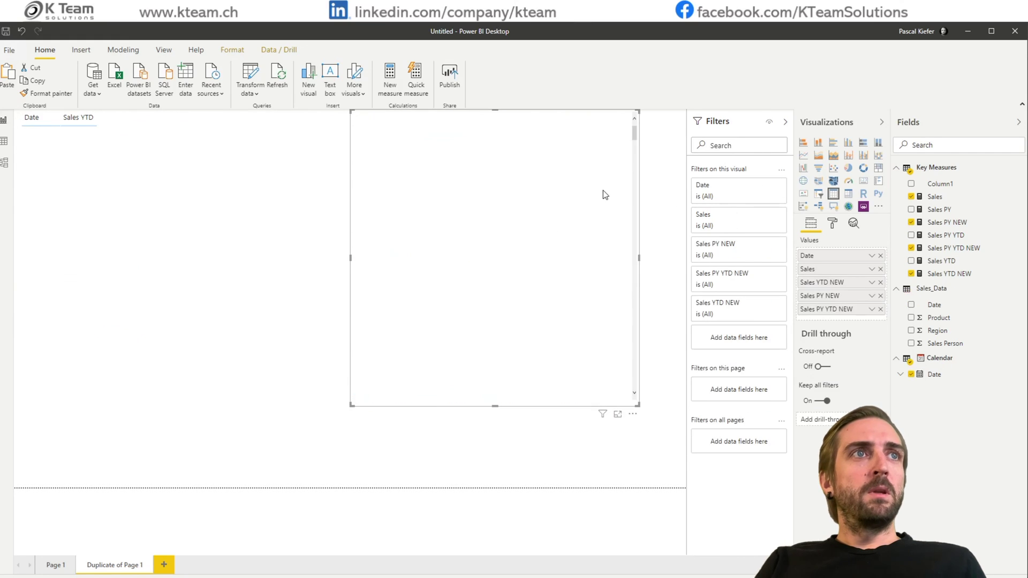
{"action": "left_click", "coordinate": [880, 268]}
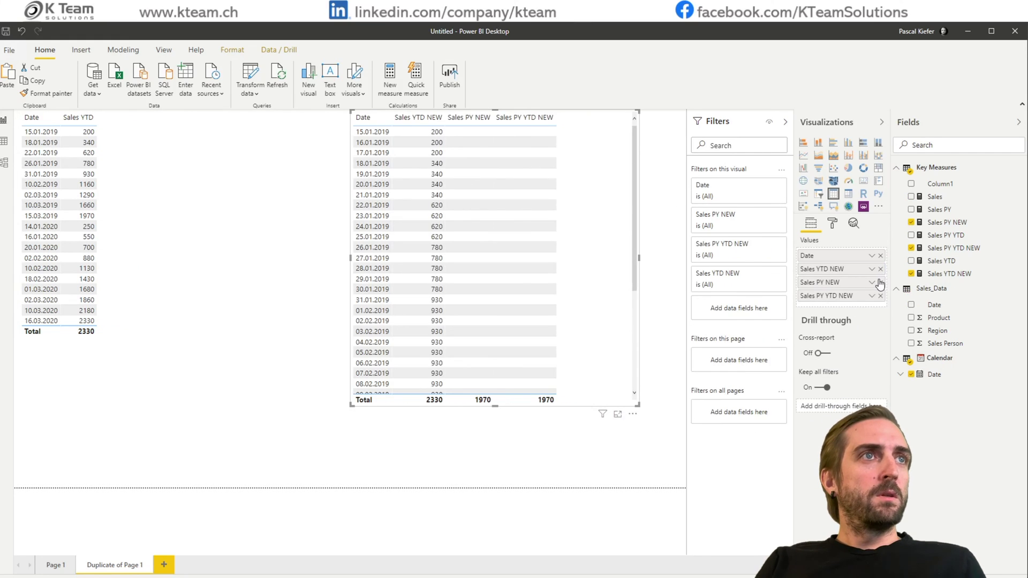
{"action": "left_click", "coordinate": [880, 282]}
{"action": "left_click", "coordinate": [879, 282]}
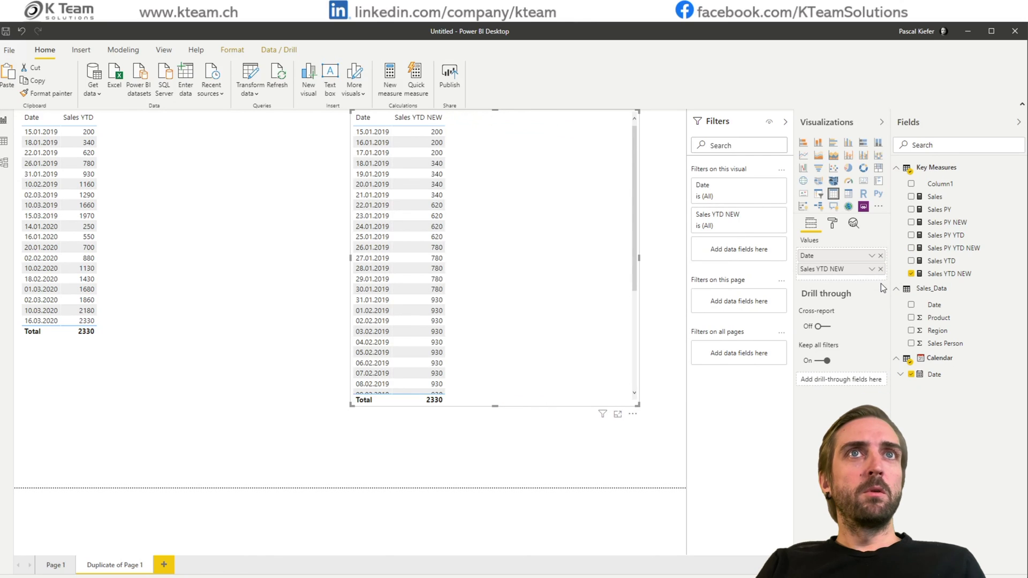
Step: Convert the Sales YTD NEW and Sales YTD tables into line charts and compare them
{"action": "left_click", "coordinate": [803, 158]}
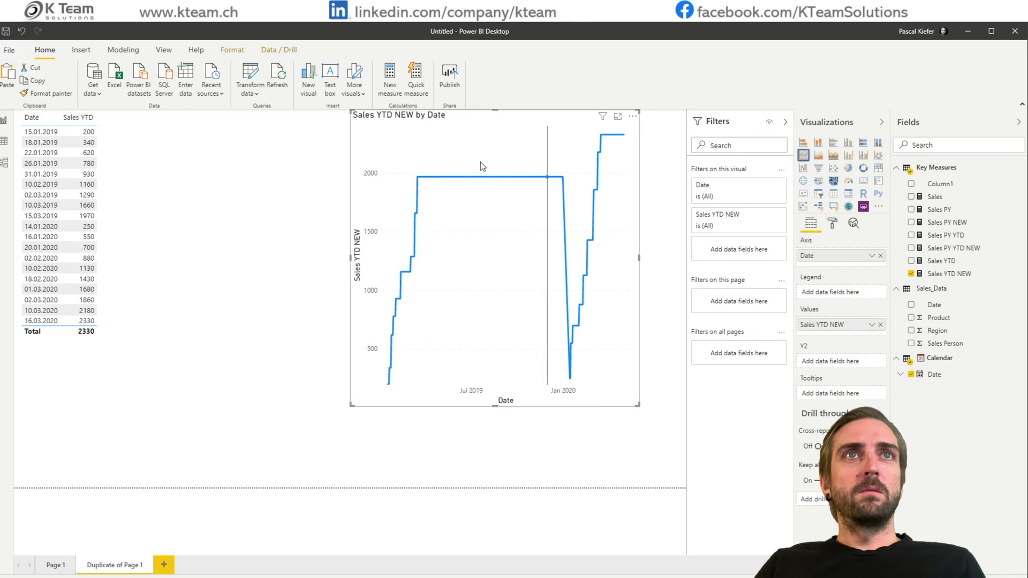
{"action": "left_click", "coordinate": [182, 180]}
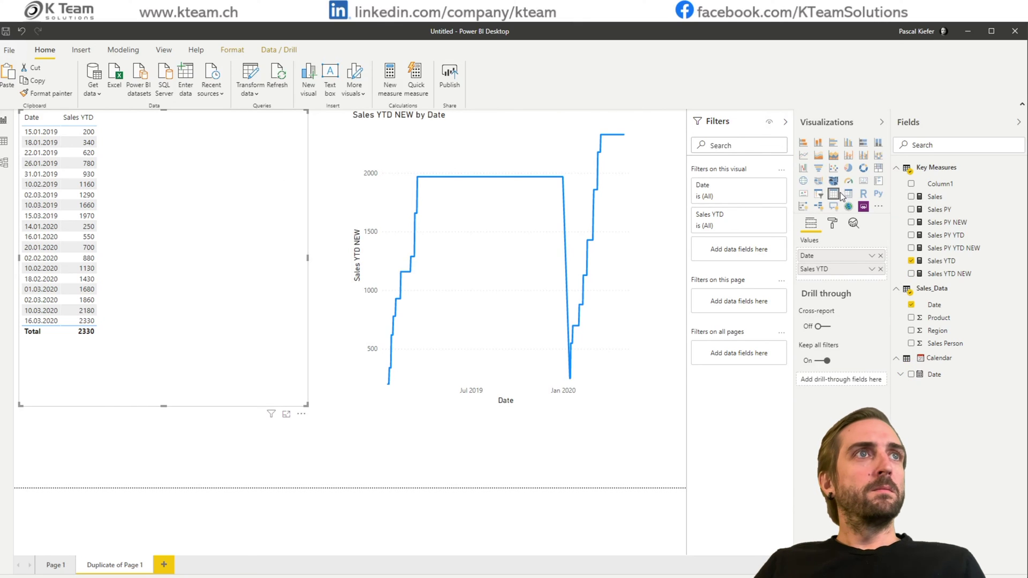
{"action": "left_click", "coordinate": [803, 156]}
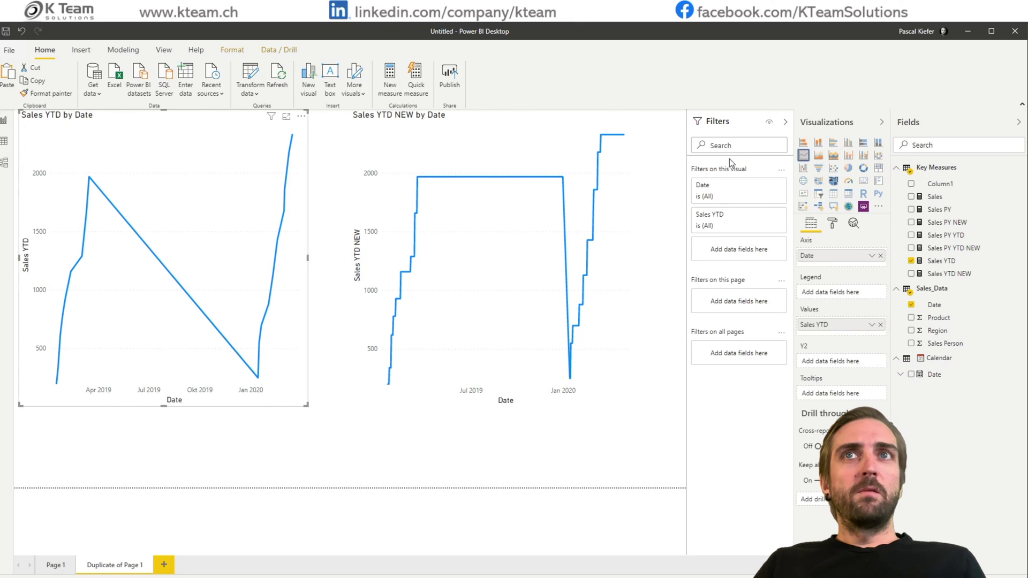
{"action": "left_click", "coordinate": [294, 472]}
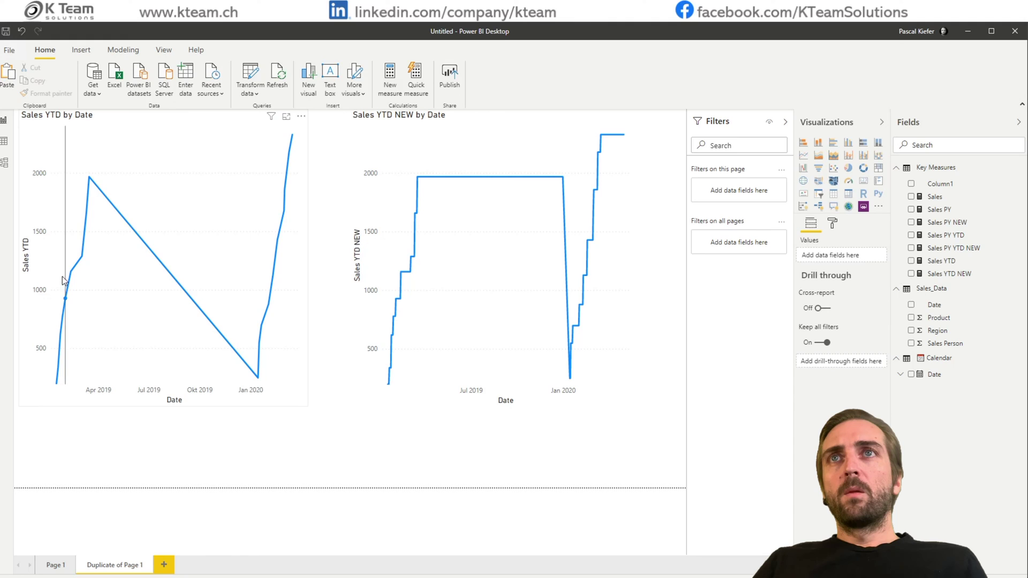
{"action": "mouse_move", "coordinate": [88, 179]}
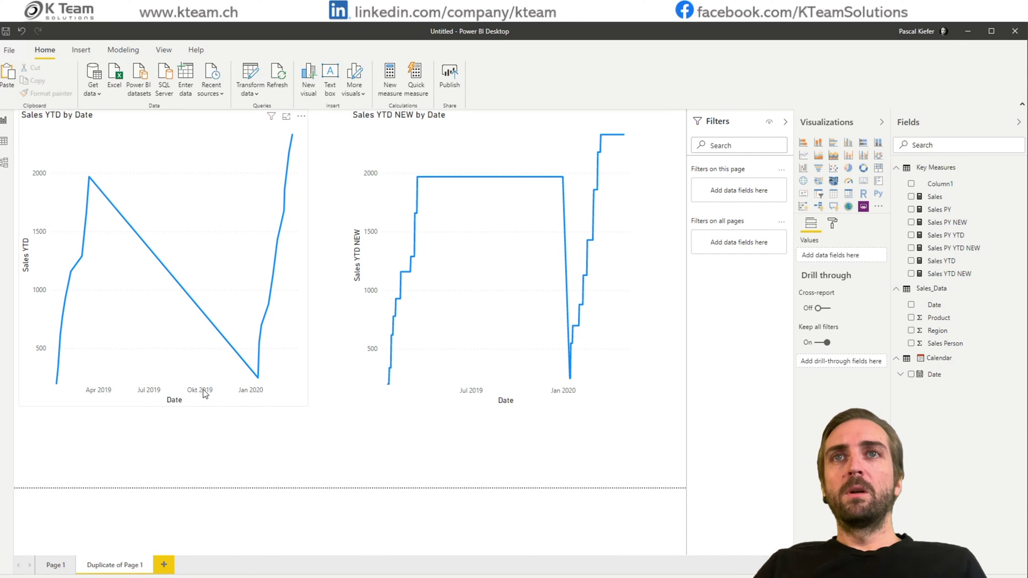
{"action": "mouse_move", "coordinate": [204, 382]}
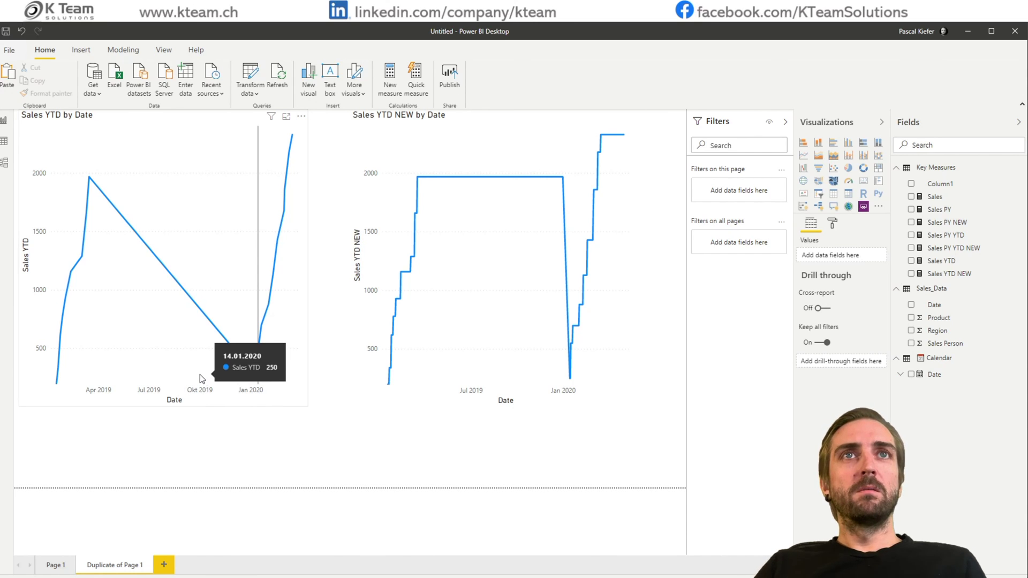
{"action": "mouse_move", "coordinate": [407, 180]}
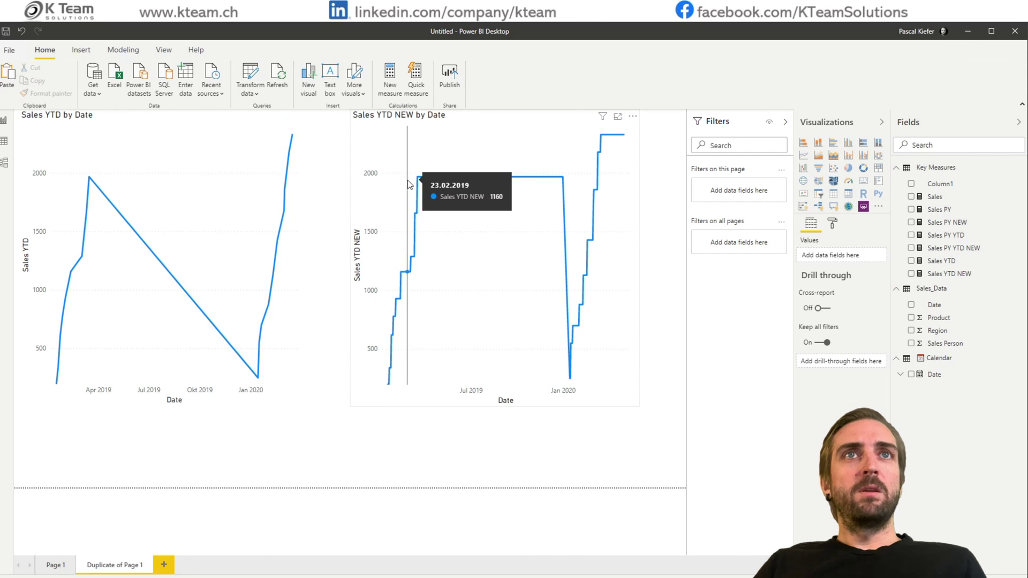